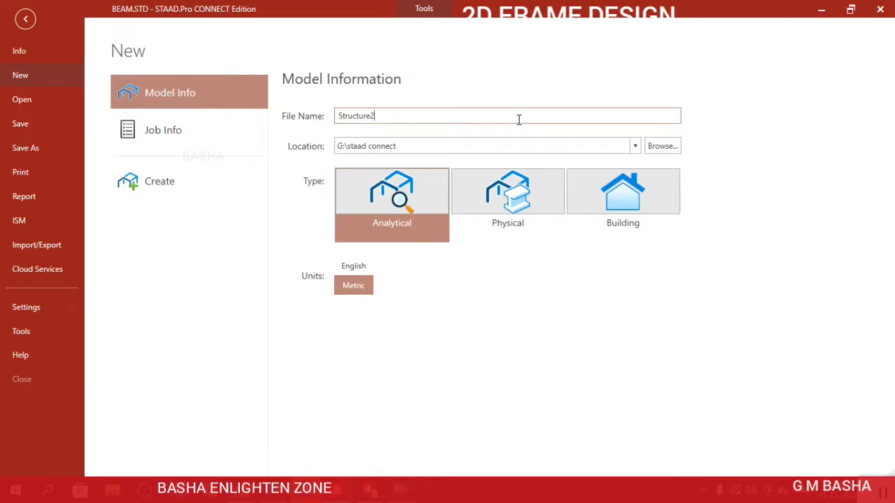
# Create a new analytical model named FRAME 1 with metric units and accept closing the current model.
pyautogui.press('BackSpace')
pyautogui.press('BackSpace')
pyautogui.press('BackSpace')
pyautogui.press('BackSpace')
pyautogui.press('BackSpace')
pyautogui.press('BackSpace')
pyautogui.press('BackSpace')
pyautogui.press('BackSpace')
pyautogui.press('BackSpace')
pyautogui.press('BackSpace')
pyautogui.write('FRAME 1')
pyautogui.click(337, 290)
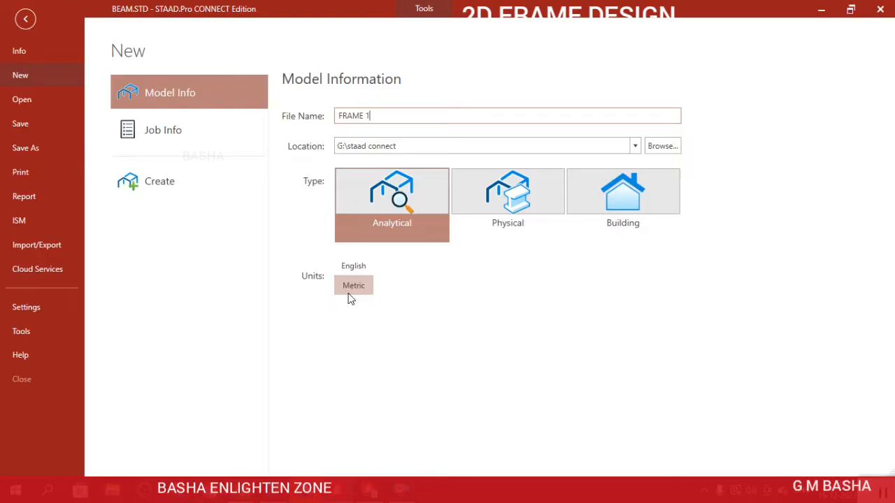
pyautogui.click(179, 188)
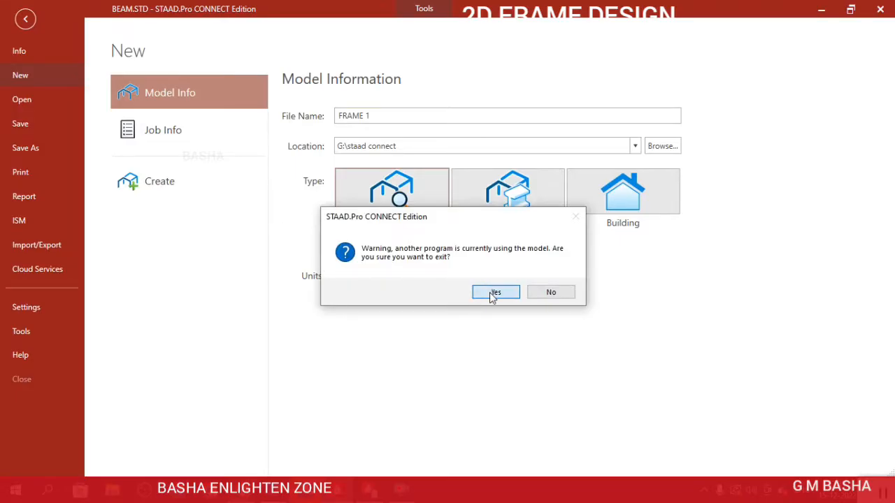
pyautogui.click(492, 292)
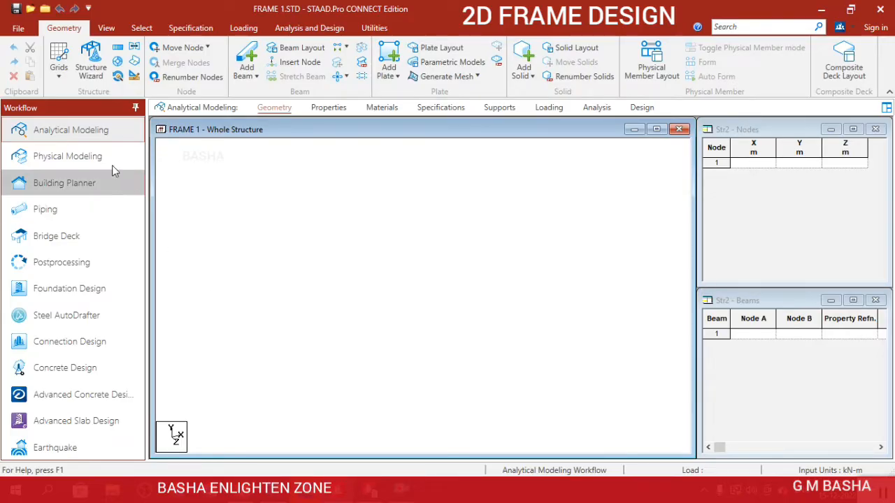
# Place a node at the origin of the default beam grid and close the grid.
pyautogui.click(59, 81)
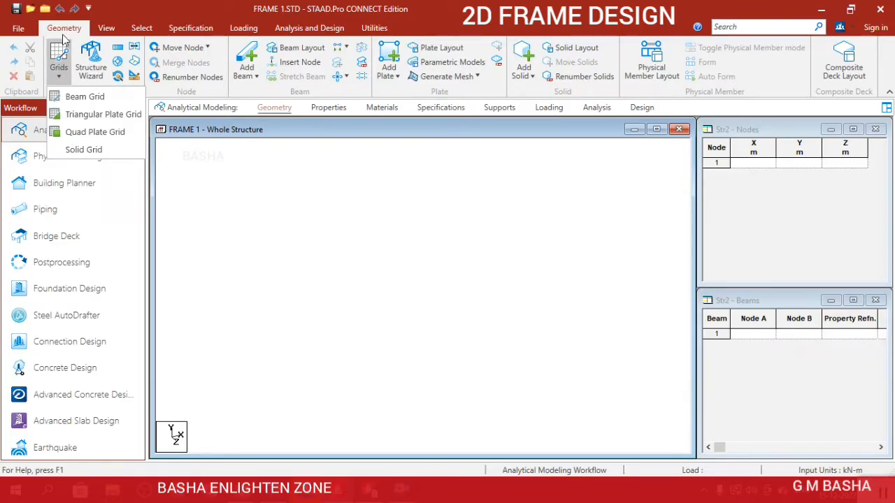
pyautogui.click(85, 98)
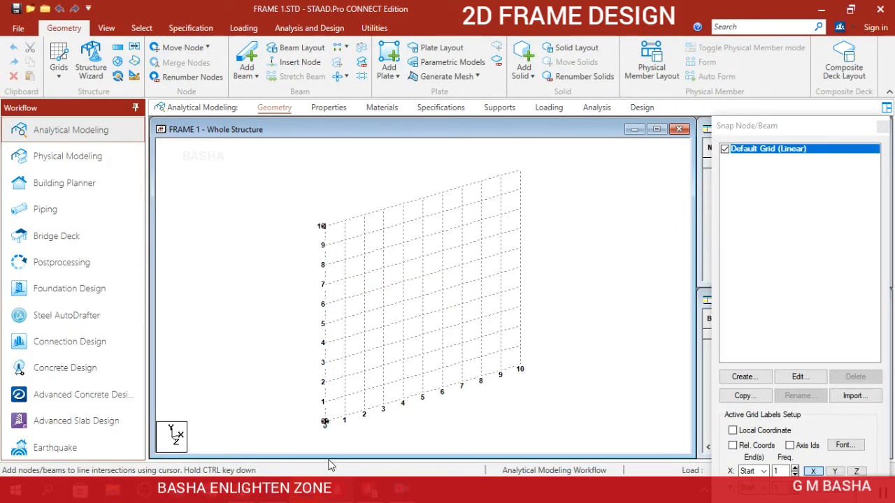
pyautogui.click(325, 422)
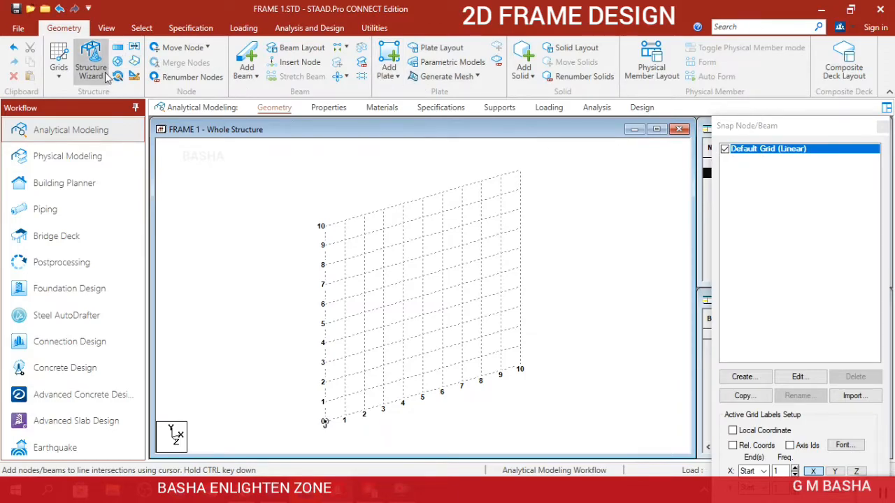
pyautogui.click(59, 70)
pyautogui.click(79, 100)
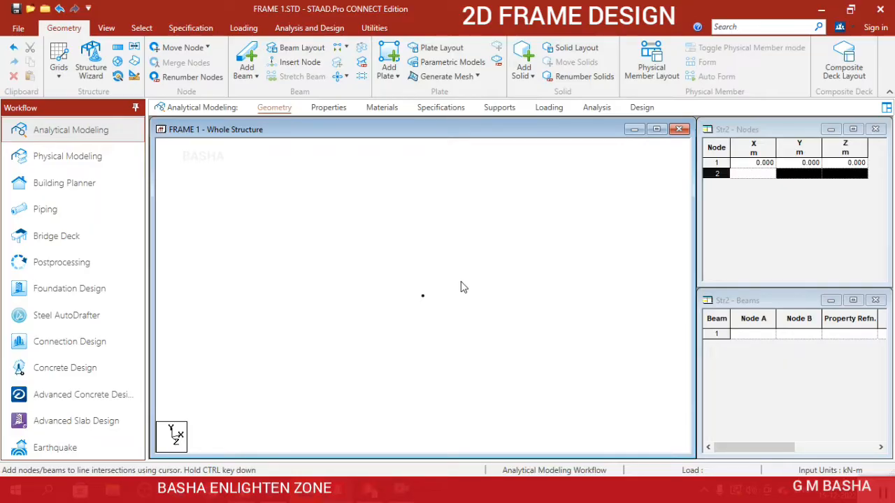
# Copy the origin node and paste it with a move of 4 m in Y.
pyautogui.click(139, 29)
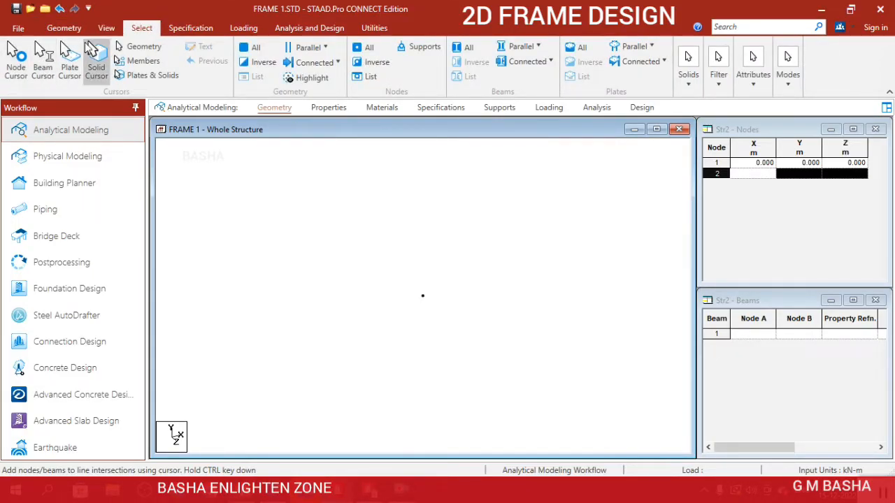
pyautogui.click(14, 63)
pyautogui.moveTo(362, 246); pyautogui.dragTo(467, 334)
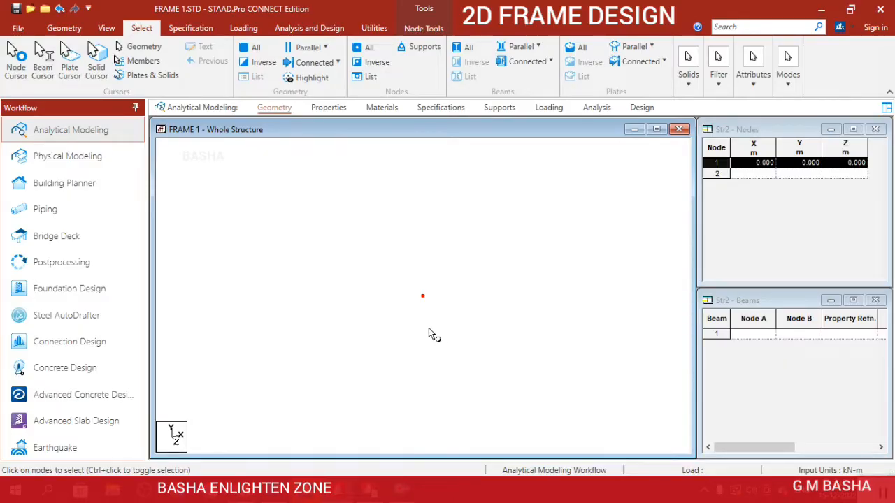
pyautogui.hotkey('ctrl', 'v')
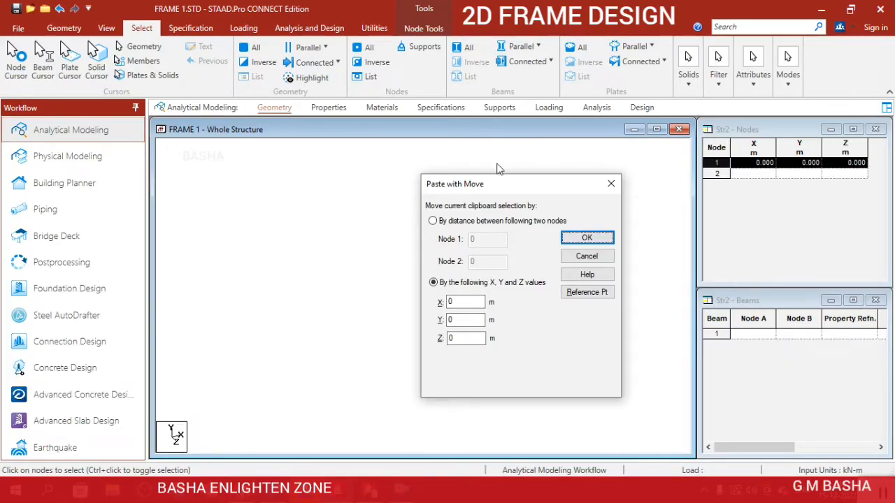
pyautogui.moveTo(498, 190); pyautogui.dragTo(678, 94)
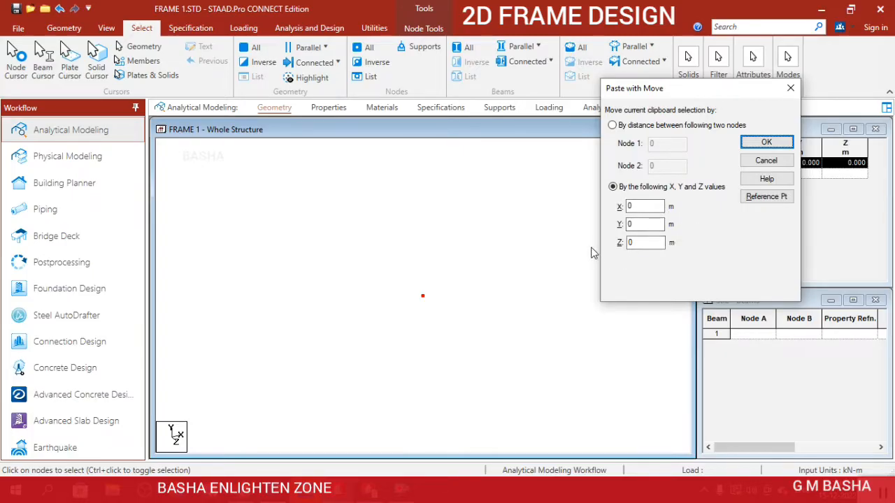
pyautogui.doubleClick(639, 224)
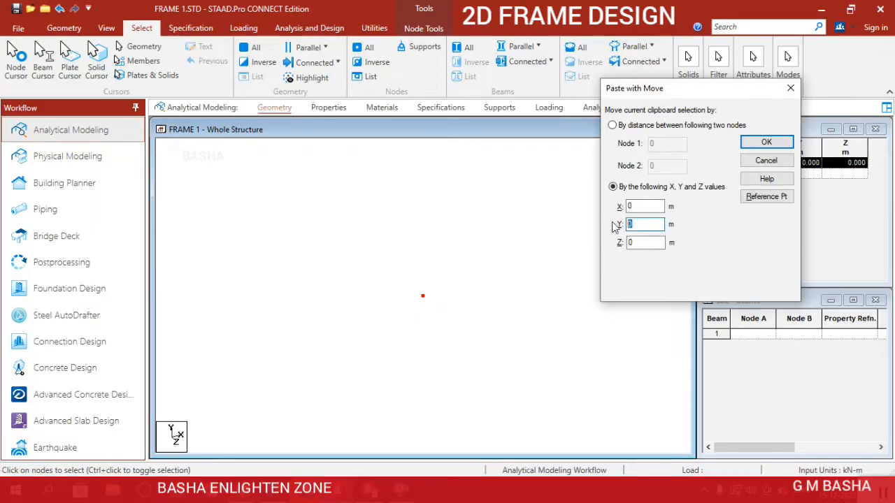
pyautogui.write('4')
pyautogui.click(766, 142)
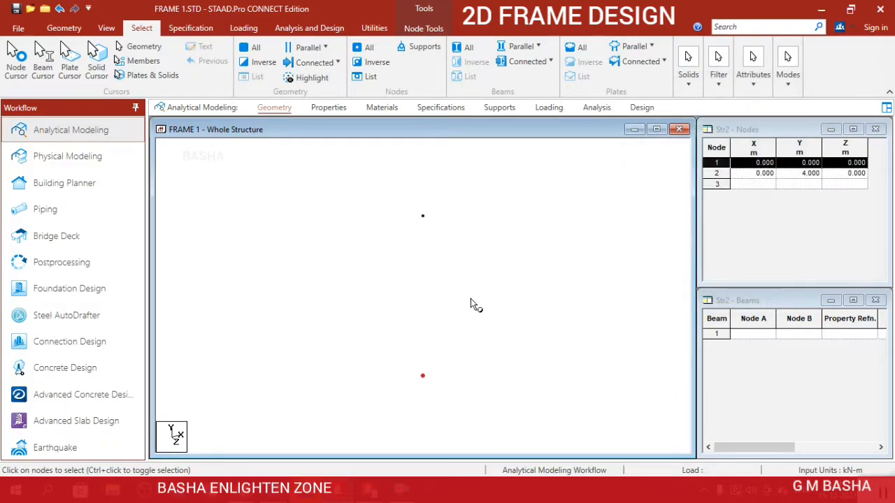
# Copy both nodes and paste them with a move of 6 m in X.
pyautogui.scroll(-2, 469, 296)
pyautogui.click(483, 280)
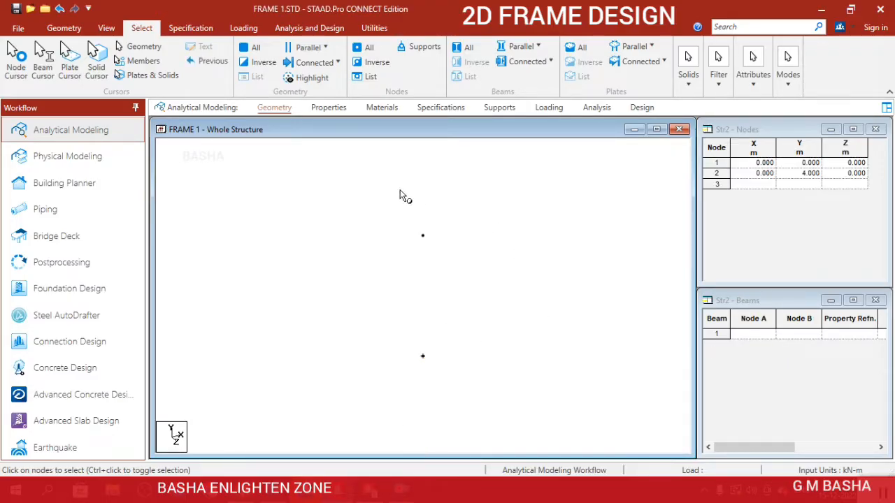
pyautogui.moveTo(399, 190); pyautogui.dragTo(473, 414)
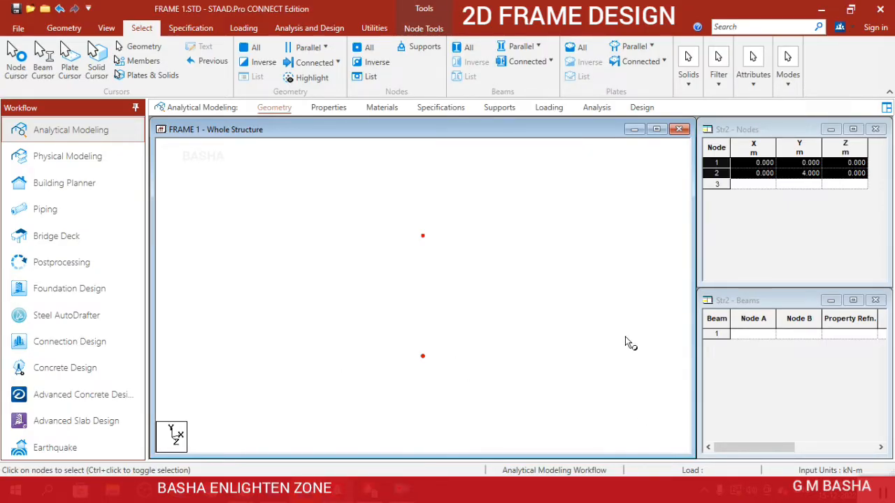
pyautogui.hotkey('ctrl', 'v')
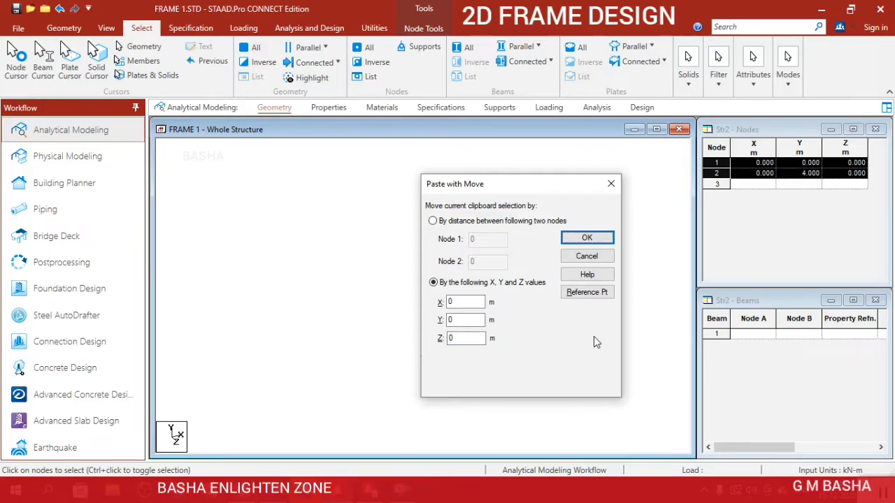
pyautogui.click(467, 301)
pyautogui.moveTo(468, 301); pyautogui.dragTo(431, 290)
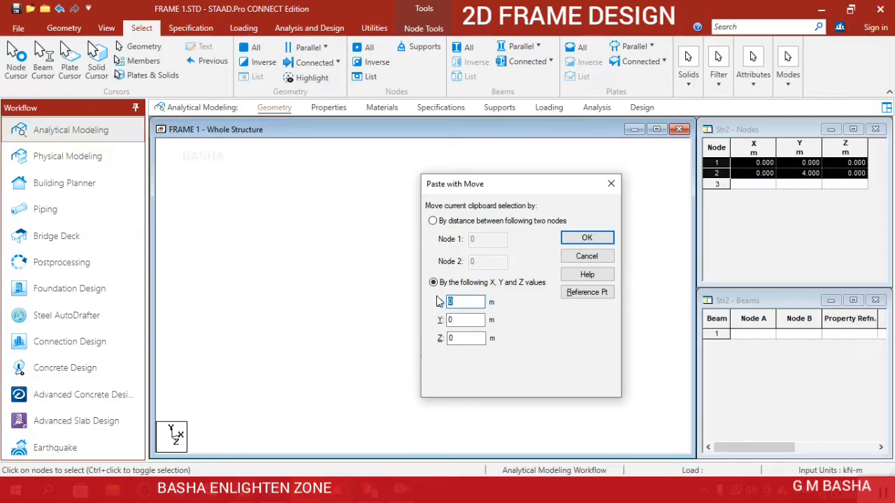
pyautogui.write('6')
pyautogui.click(583, 237)
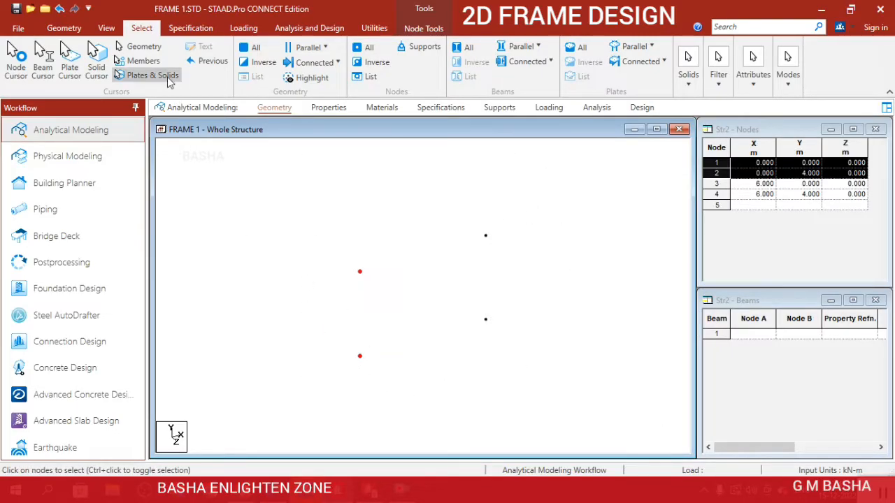
# In the front view, connect the four nodes with two columns and a top beam to form a portal frame.
pyautogui.click(106, 28)
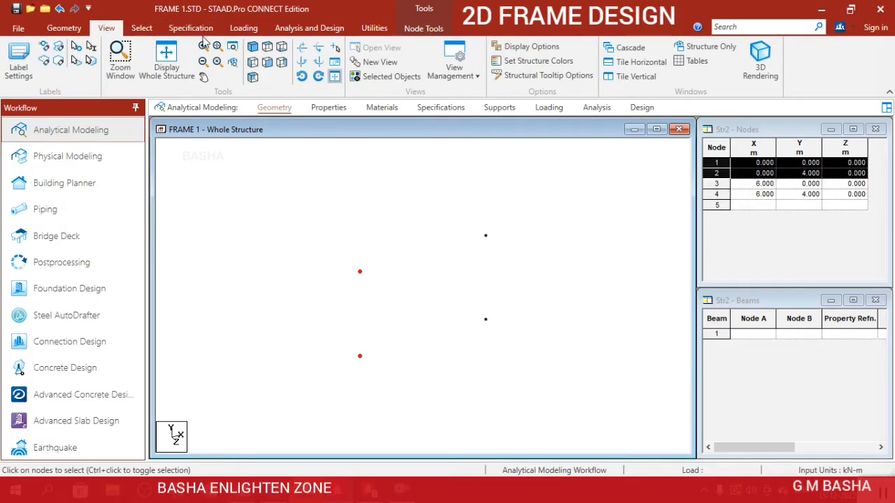
pyautogui.click(269, 65)
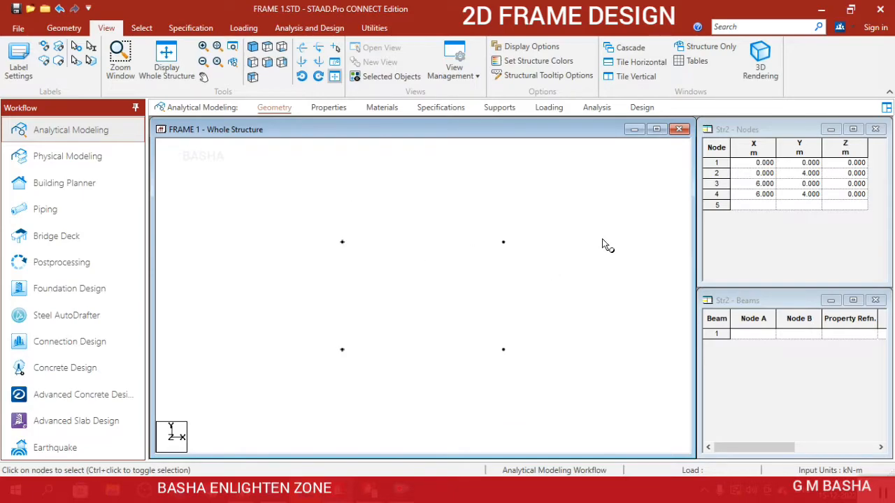
pyautogui.click(141, 29)
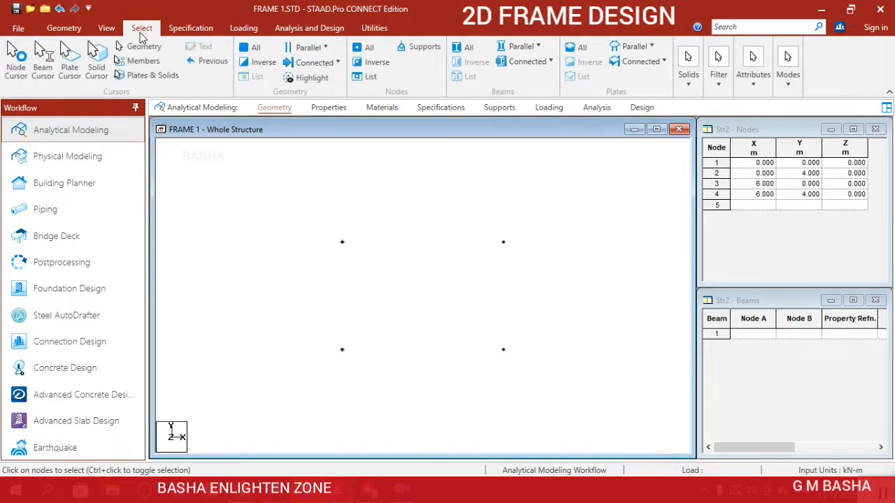
pyautogui.click(71, 28)
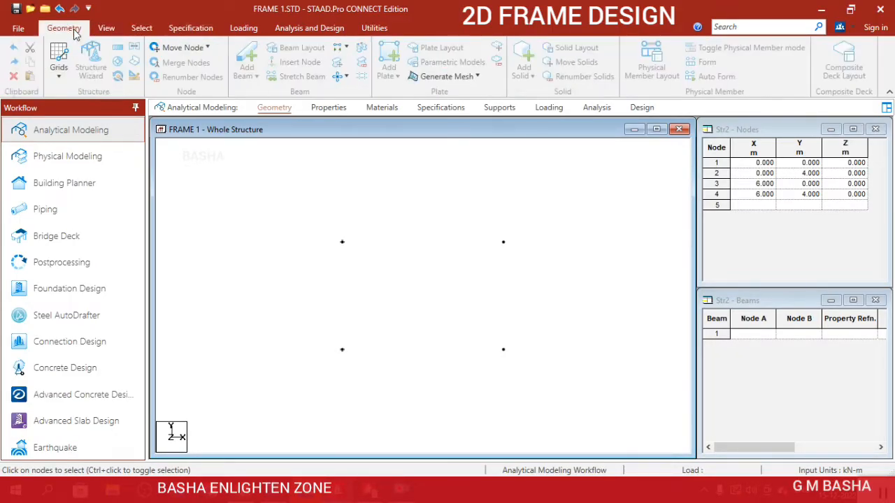
pyautogui.click(250, 58)
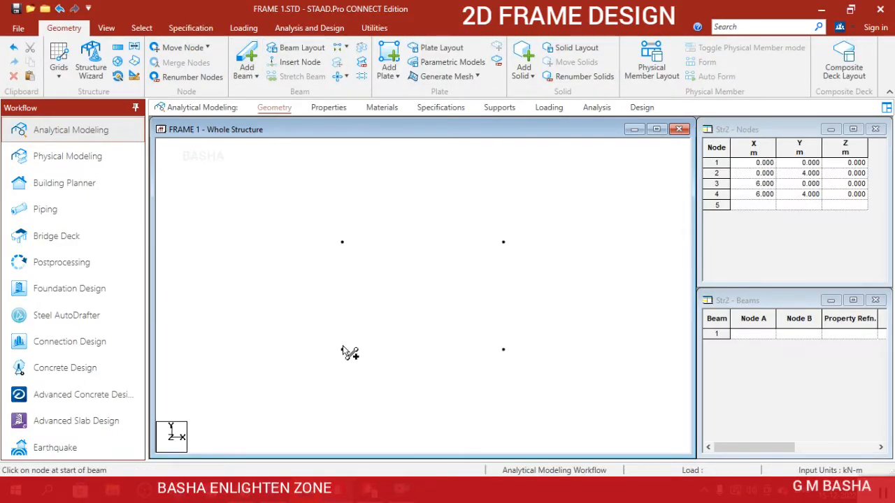
pyautogui.moveTo(342, 349); pyautogui.dragTo(503, 350)
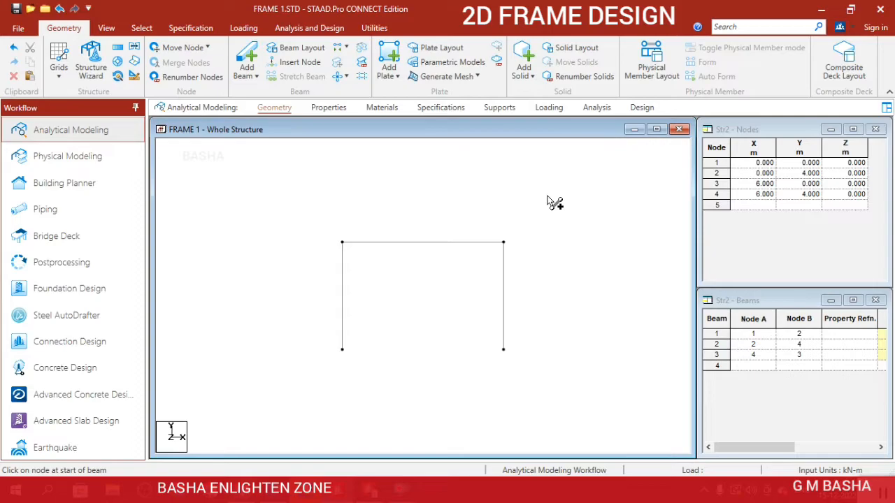
# Create a fixed support and a pinned support definition for the frame.
pyautogui.click(552, 112)
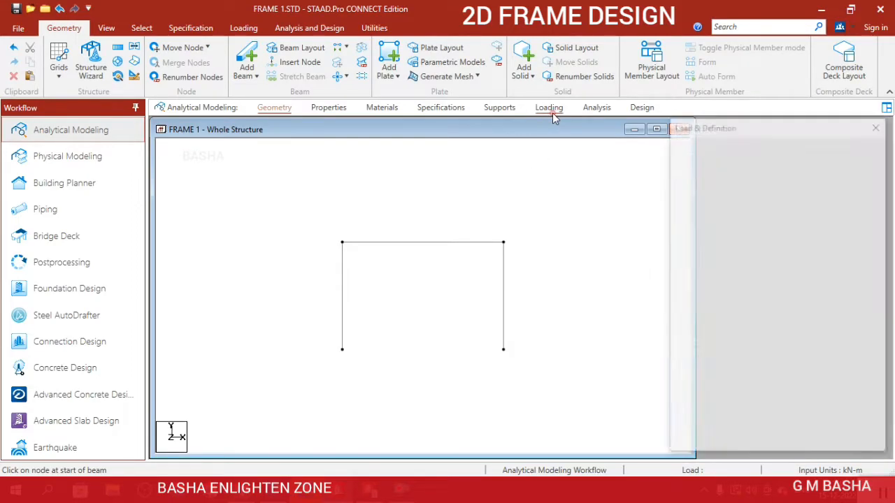
pyautogui.click(500, 111)
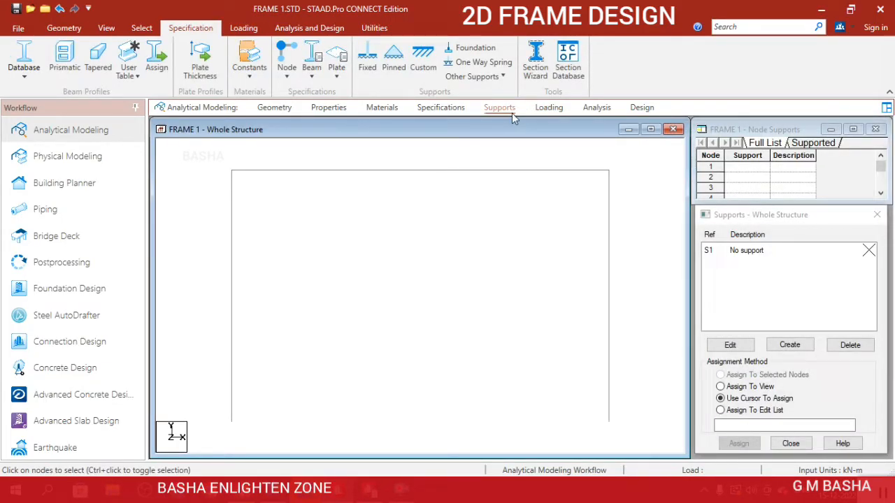
pyautogui.click(790, 345)
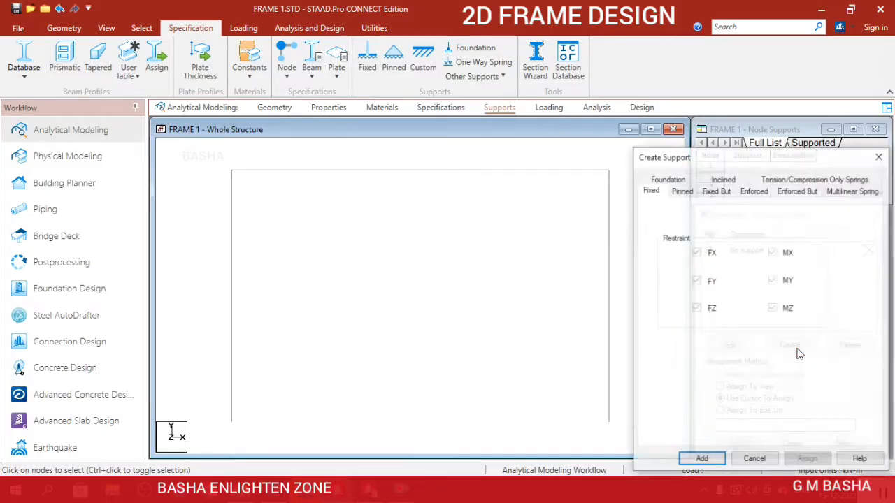
pyautogui.click(701, 459)
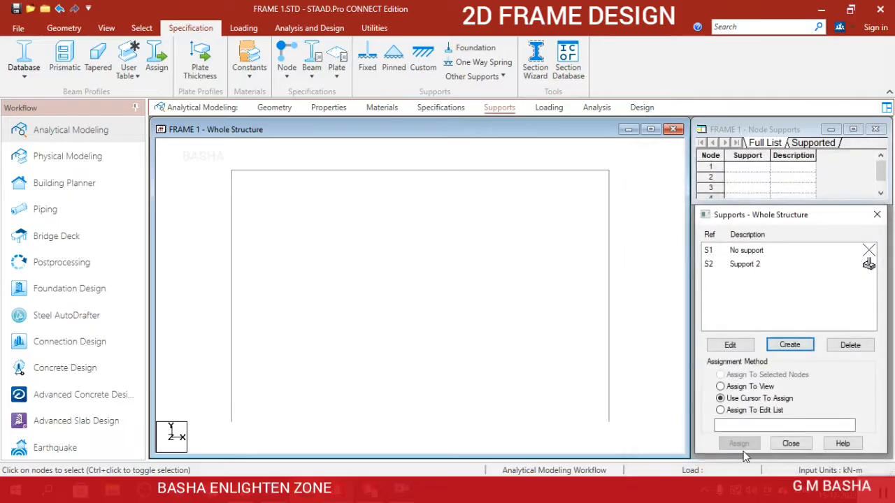
pyautogui.click(793, 350)
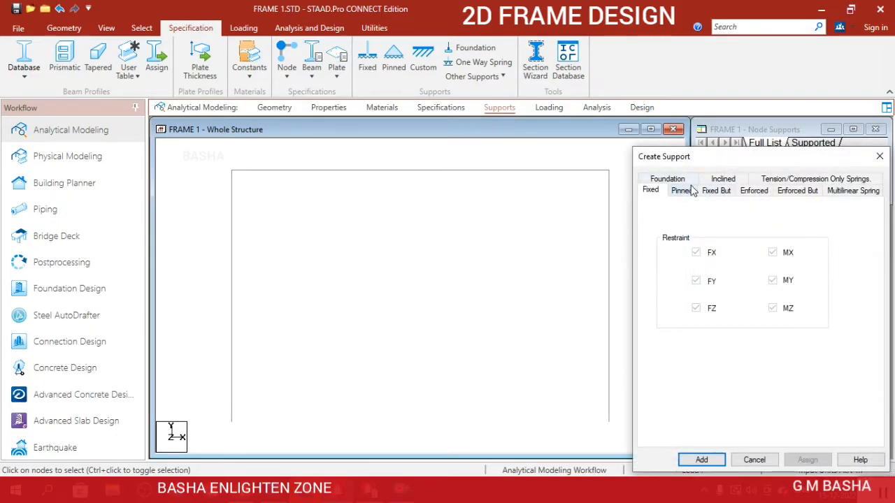
pyautogui.click(682, 191)
pyautogui.click(701, 459)
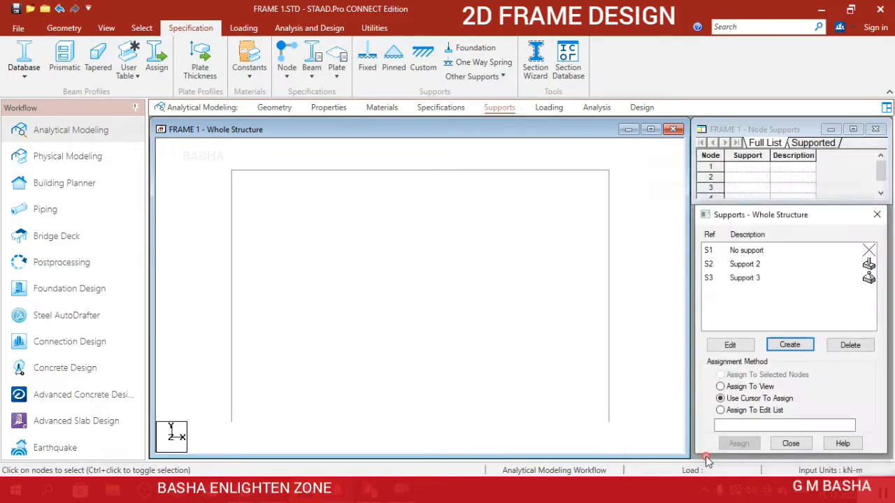
# Assign the fixed support to the base node of the left column using the cursor method.
pyautogui.scroll(-2, 533, 356)
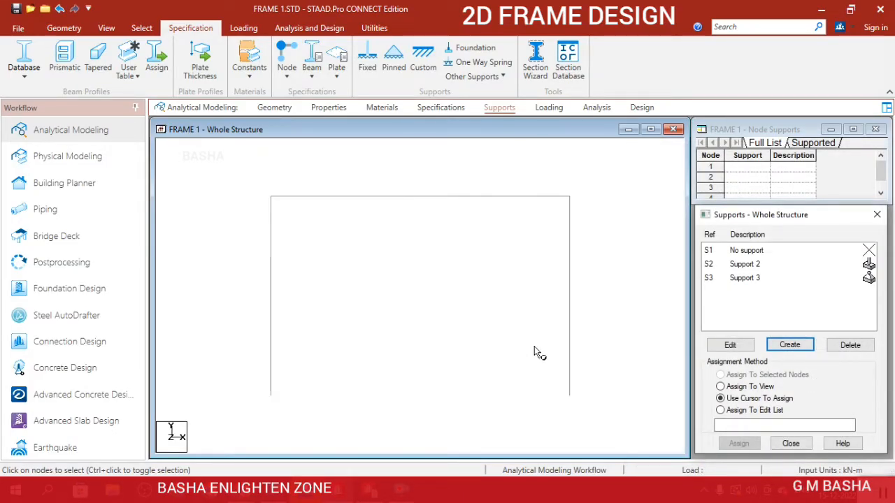
pyautogui.click(742, 267)
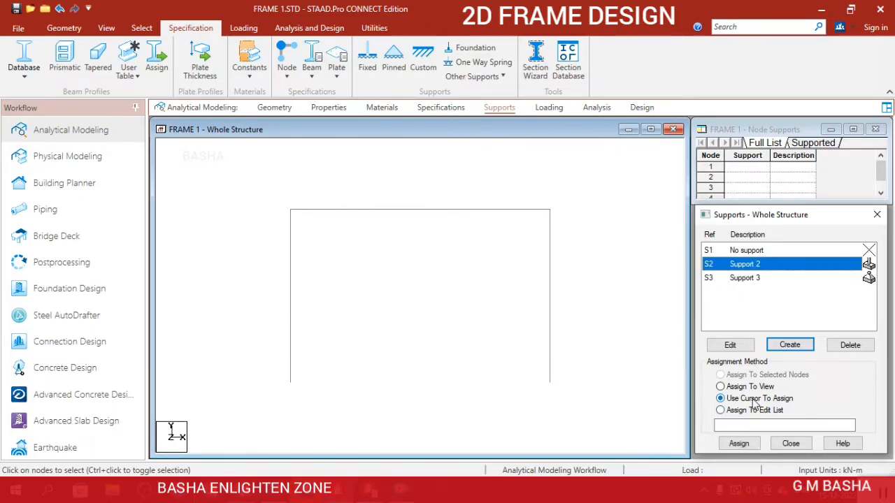
pyautogui.click(752, 447)
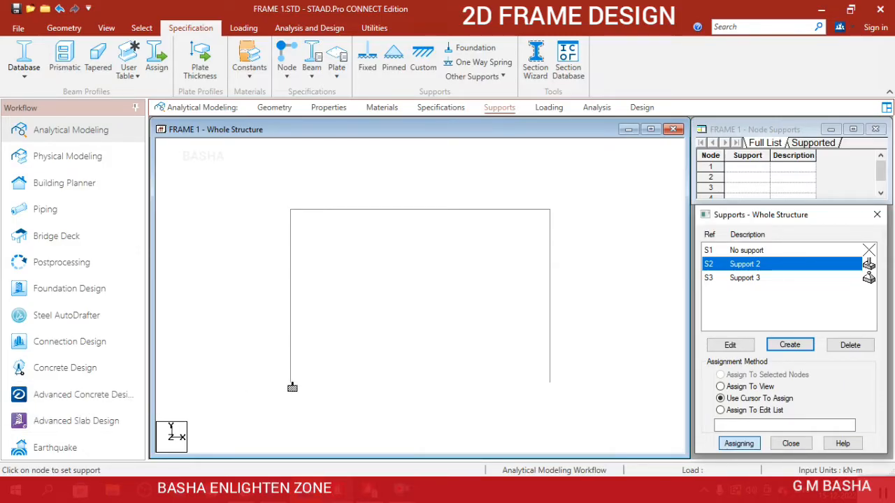
pyautogui.click(288, 386)
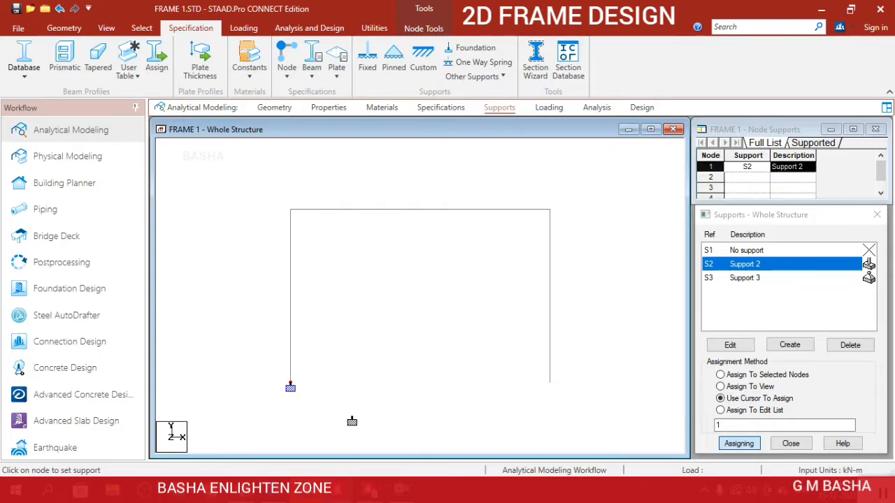
# Assign the pinned support to the base node of the right column by selecting that node.
pyautogui.press('Escape')
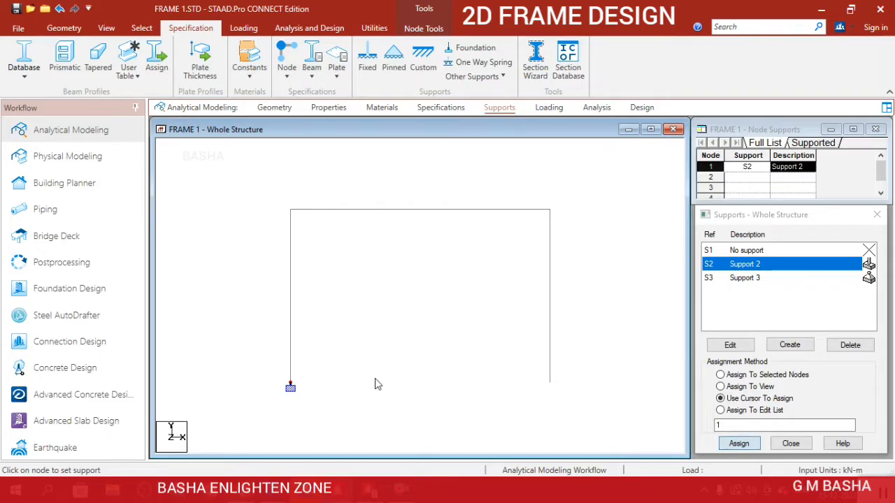
pyautogui.click(753, 281)
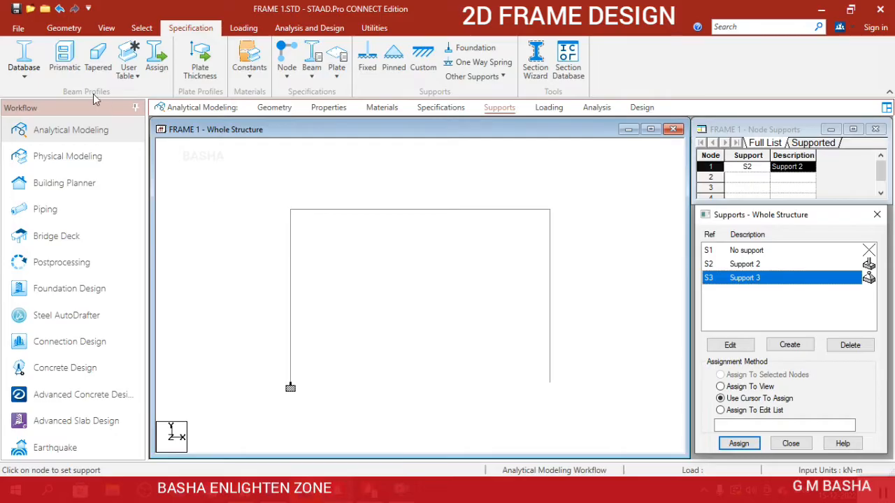
pyautogui.click(142, 28)
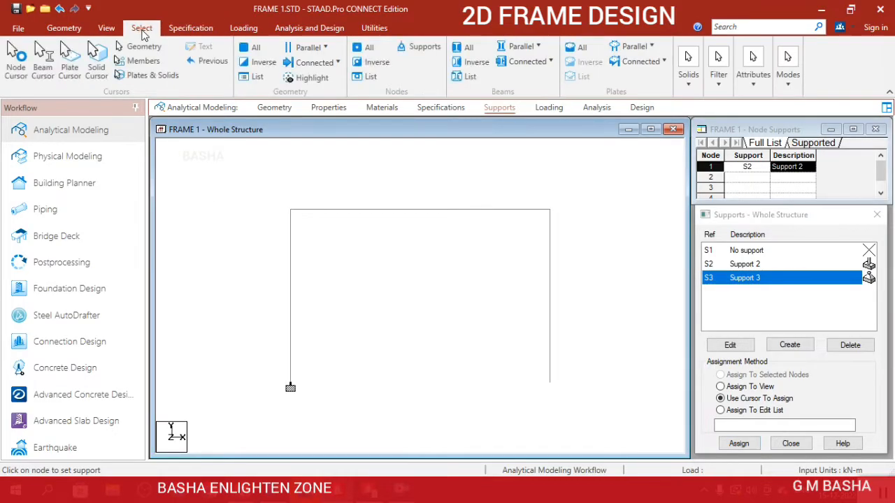
pyautogui.click(15, 60)
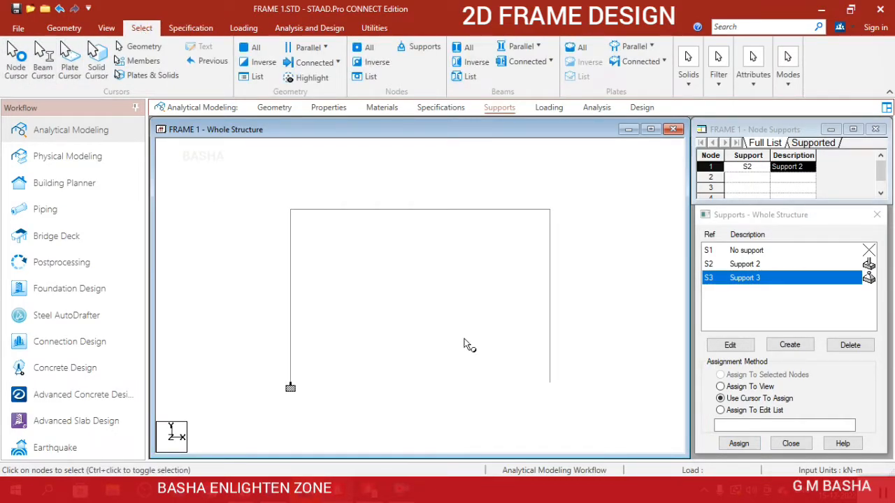
pyautogui.click(609, 442)
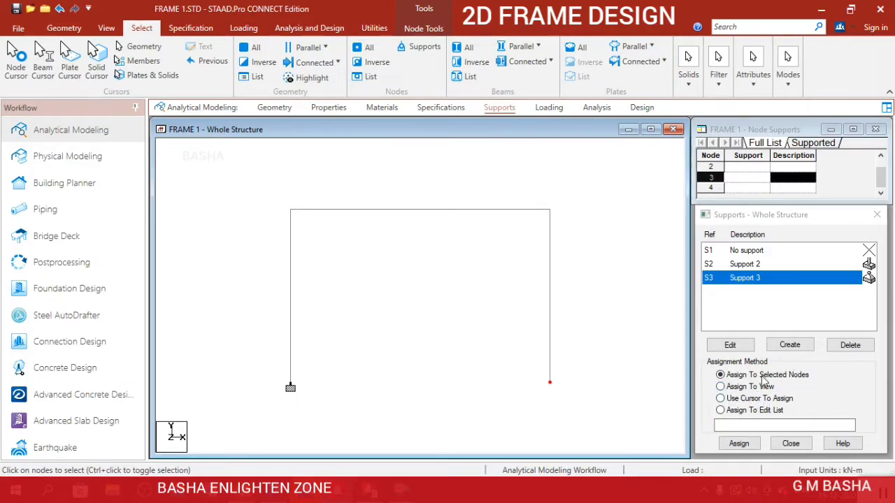
pyautogui.click(758, 444)
pyautogui.click(799, 366)
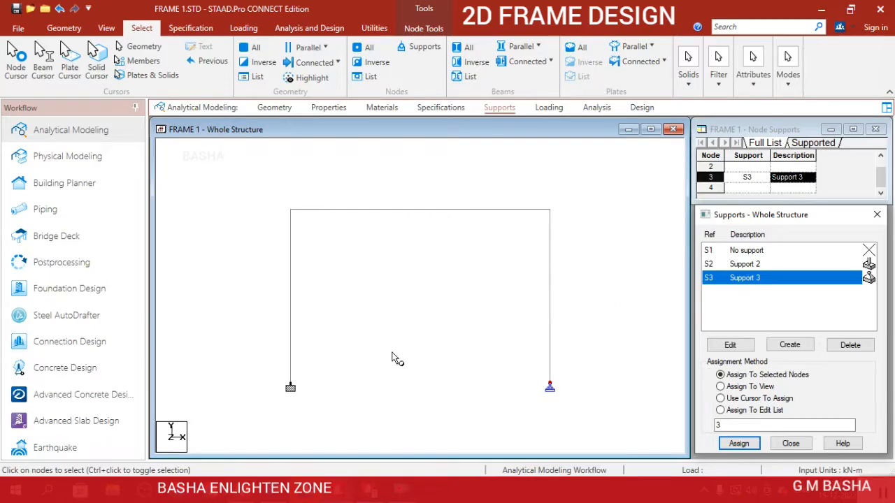
pyautogui.scroll(-2, 431, 308)
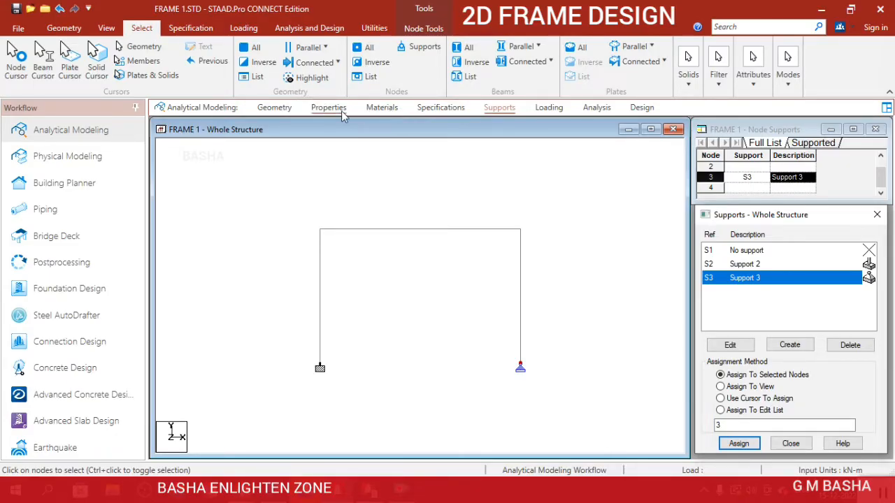
# Define a rectangular concrete section with YD 0.45 m and ZD 0.3 m.
pyautogui.click(329, 108)
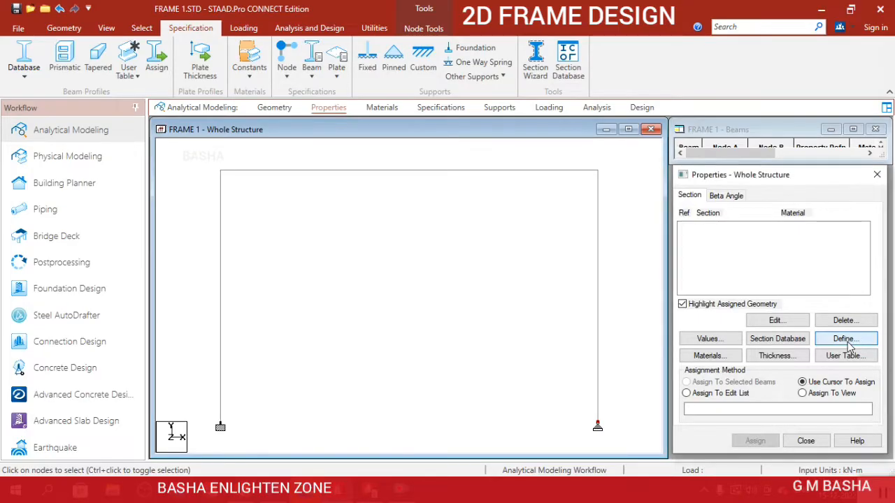
pyautogui.click(845, 340)
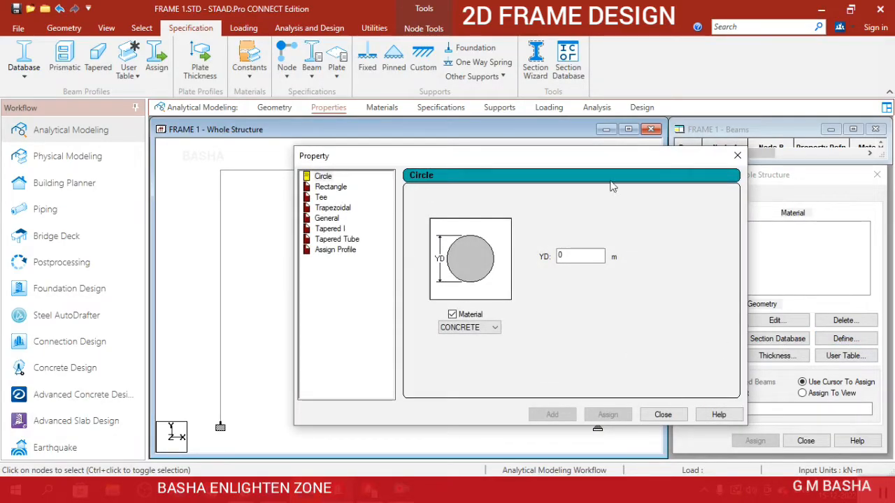
pyautogui.click(737, 156)
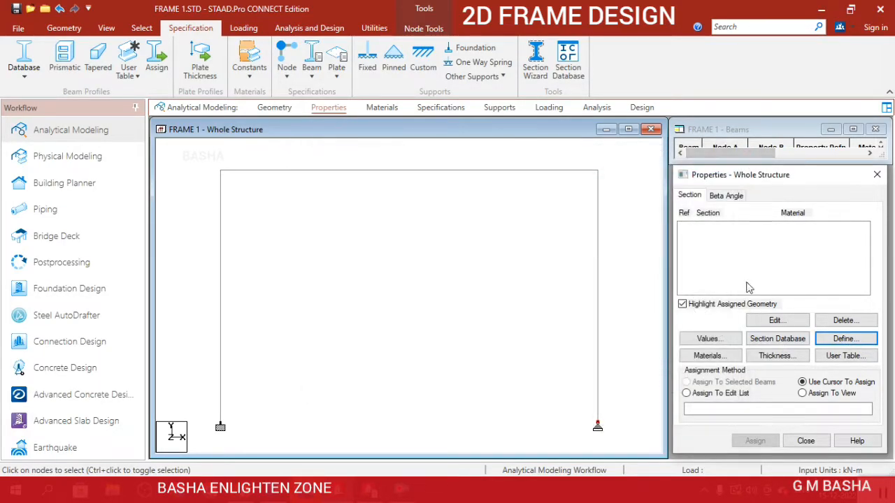
pyautogui.click(842, 340)
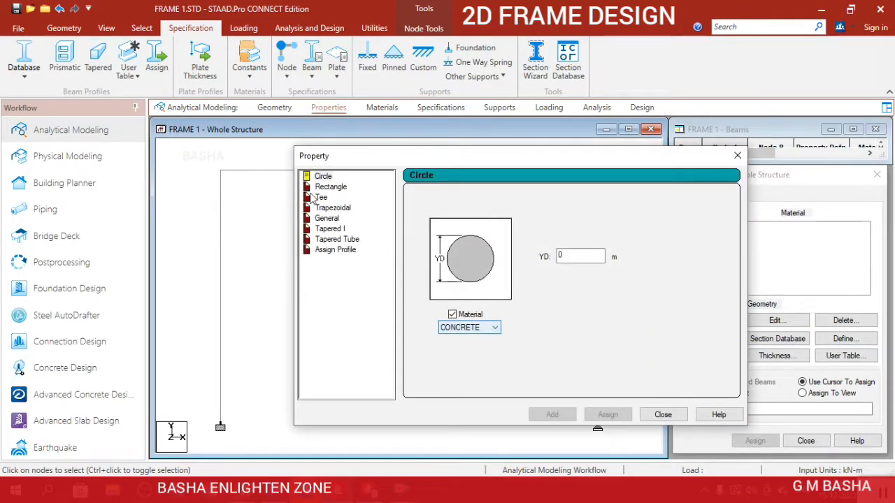
pyautogui.click(334, 188)
pyautogui.click(587, 244)
pyautogui.write('.45')
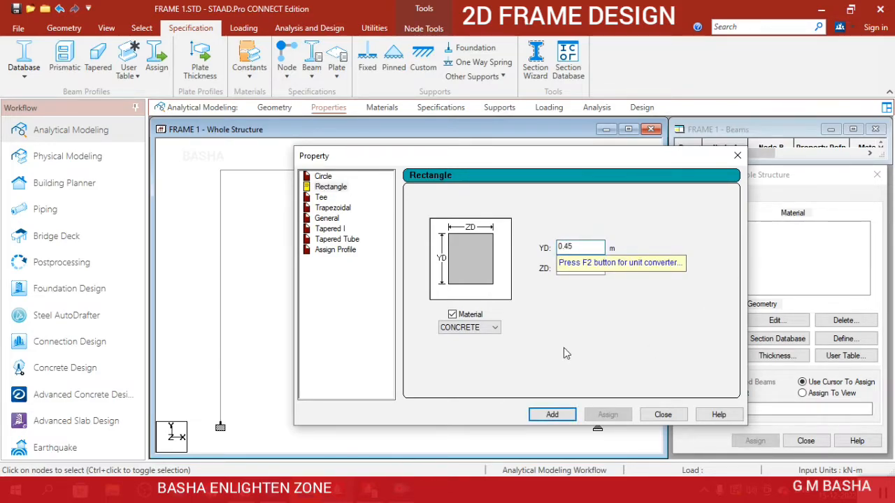
pyautogui.click(580, 270)
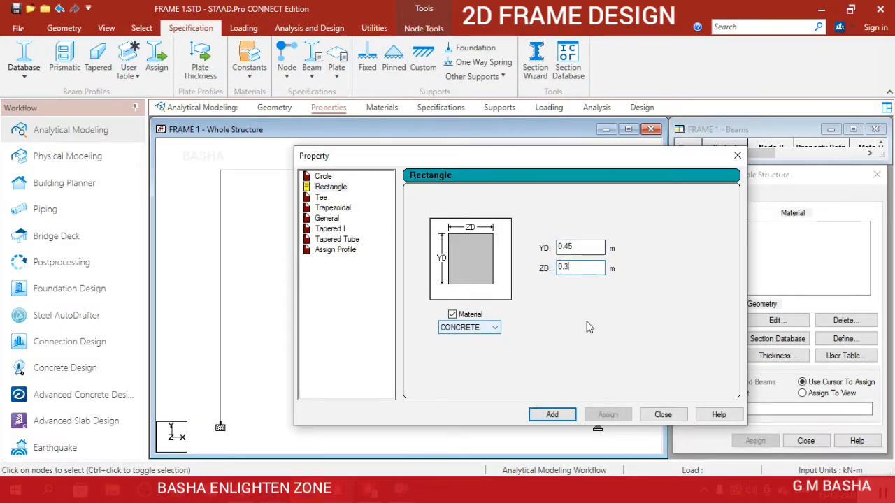
pyautogui.click(555, 416)
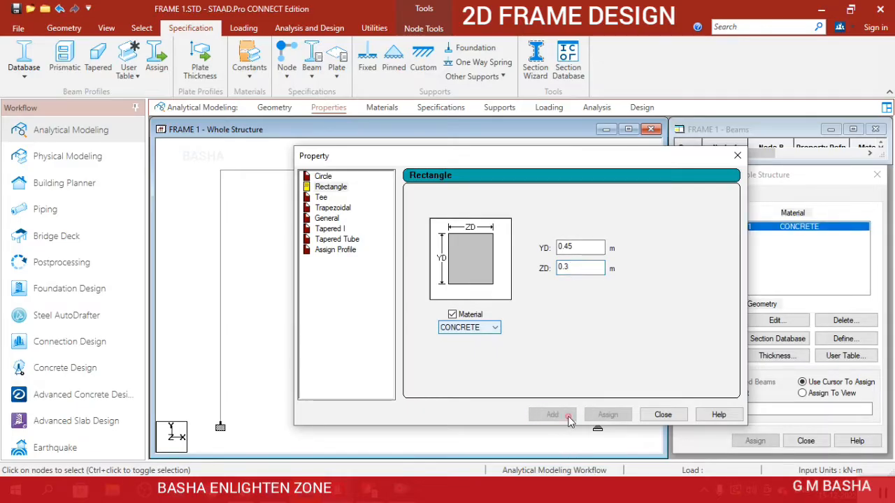
pyautogui.click(664, 415)
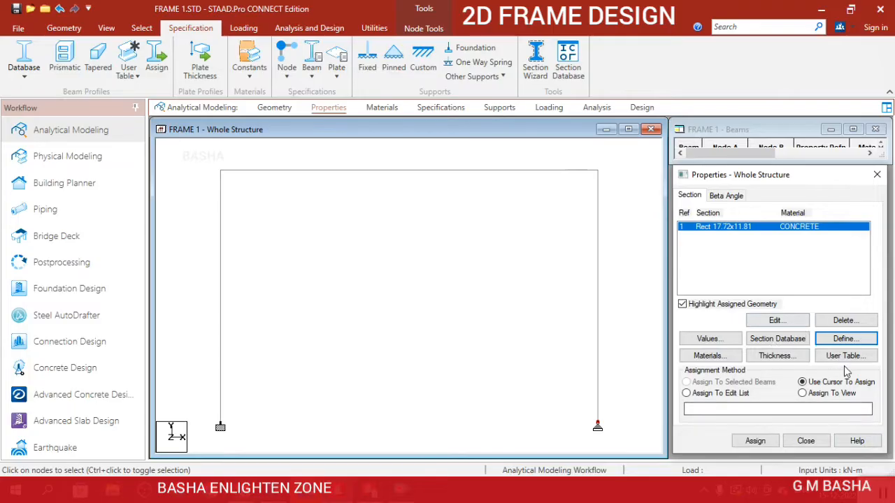
# Define a circular concrete section with a diameter of 0.45 m.
pyautogui.click(847, 340)
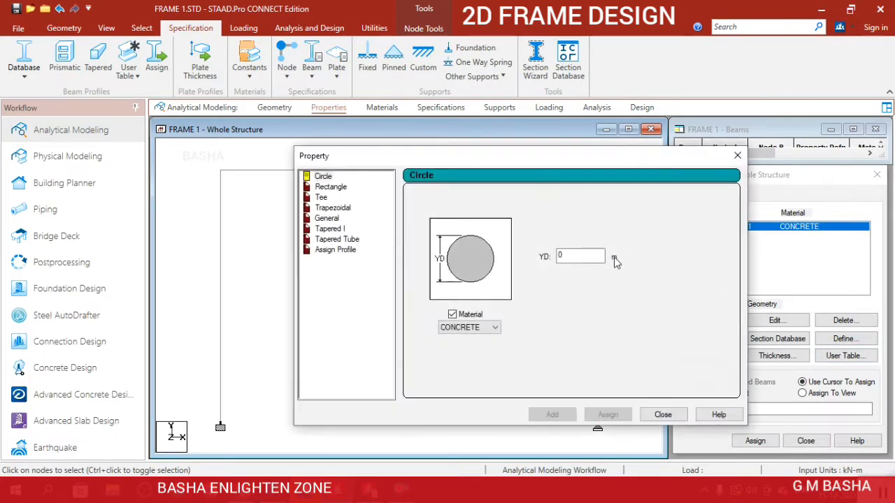
pyautogui.click(572, 258)
pyautogui.write('.45')
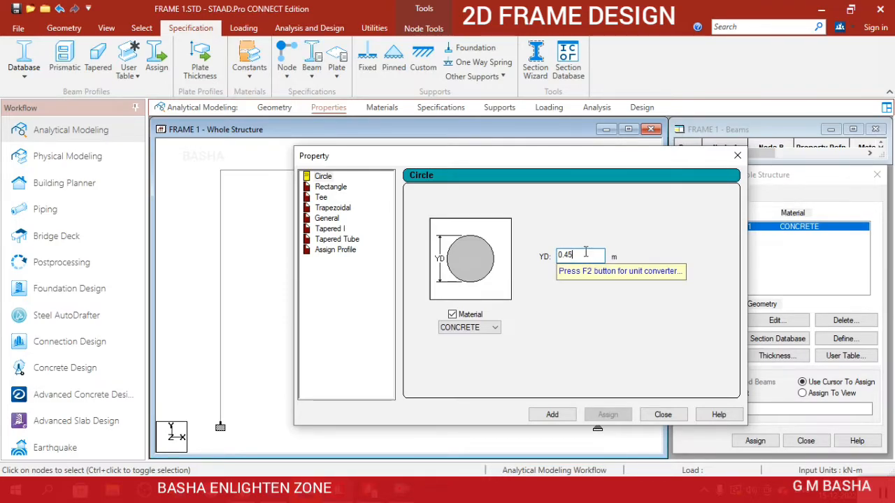
pyautogui.click(562, 416)
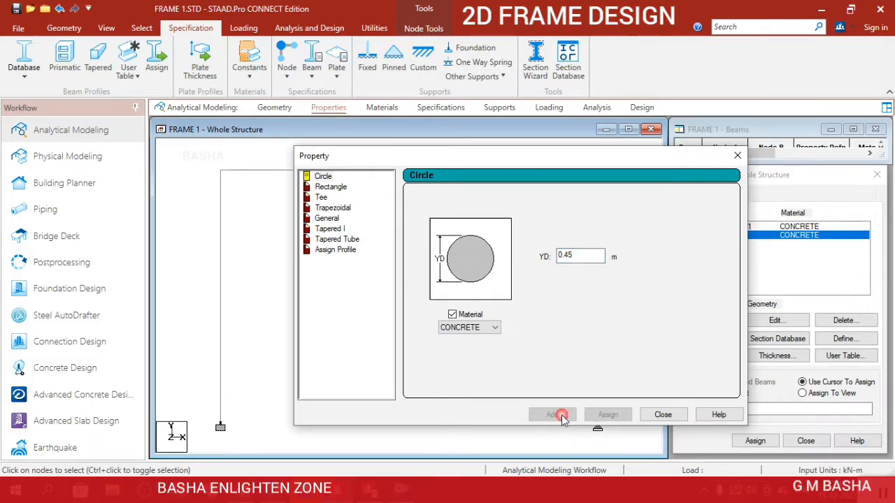
pyautogui.click(663, 415)
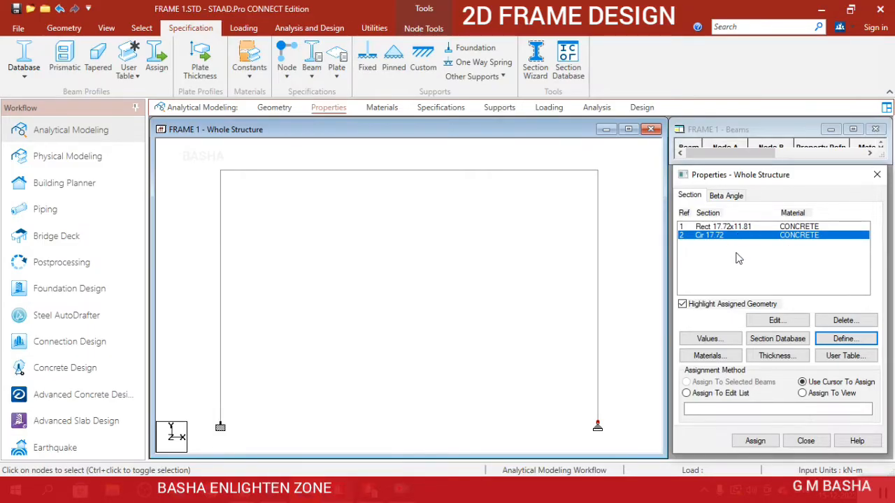
# Select both columns and assign the circular concrete section to them.
pyautogui.scroll(-2, 531, 269)
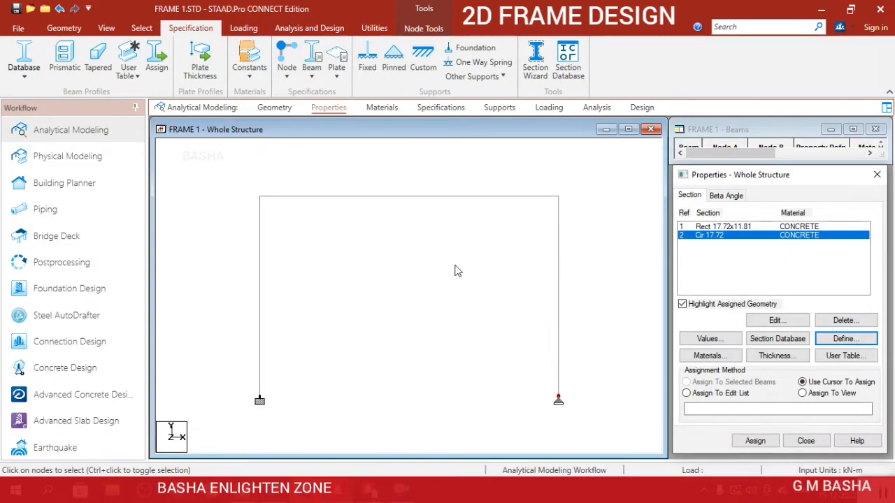
pyautogui.click(265, 291)
pyautogui.click(614, 367)
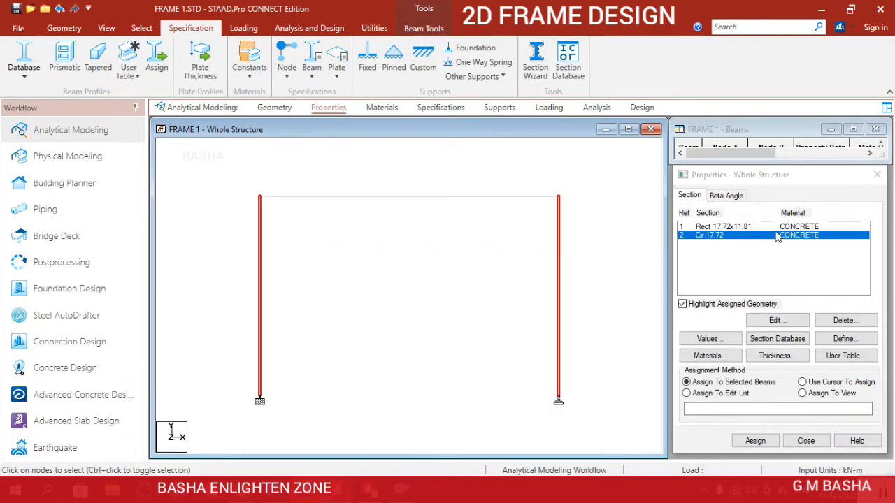
pyautogui.click(756, 441)
pyautogui.click(800, 347)
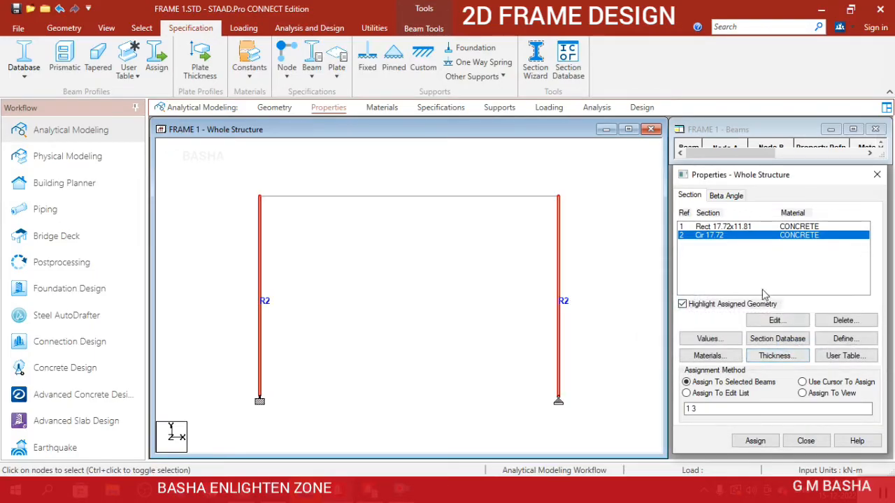
# Assign the rectangular concrete section to the top beam using the cursor method.
pyautogui.click(723, 227)
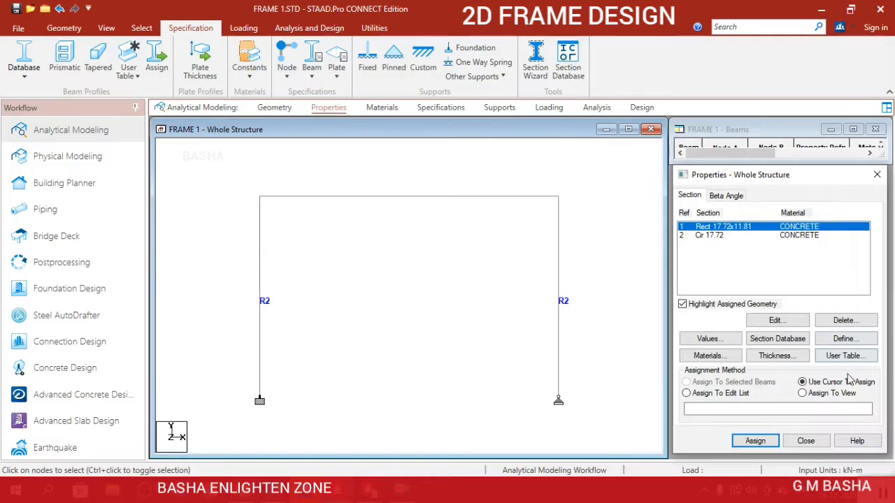
pyautogui.click(755, 441)
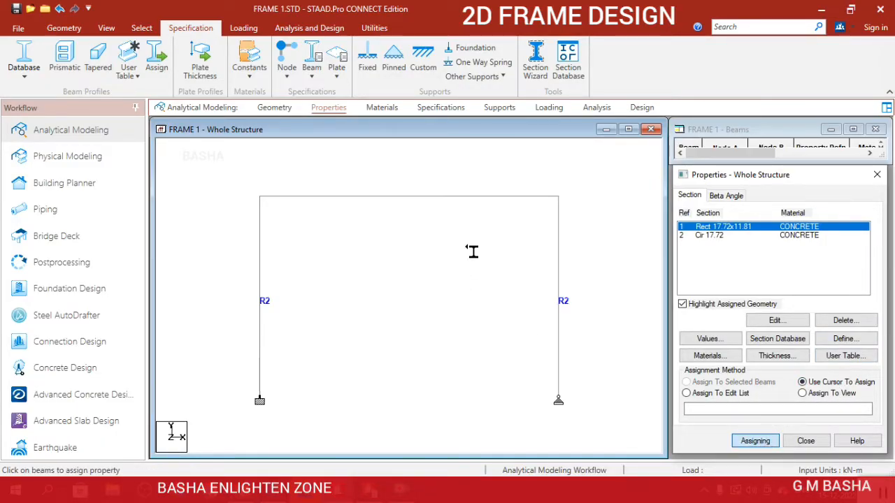
pyautogui.click(477, 199)
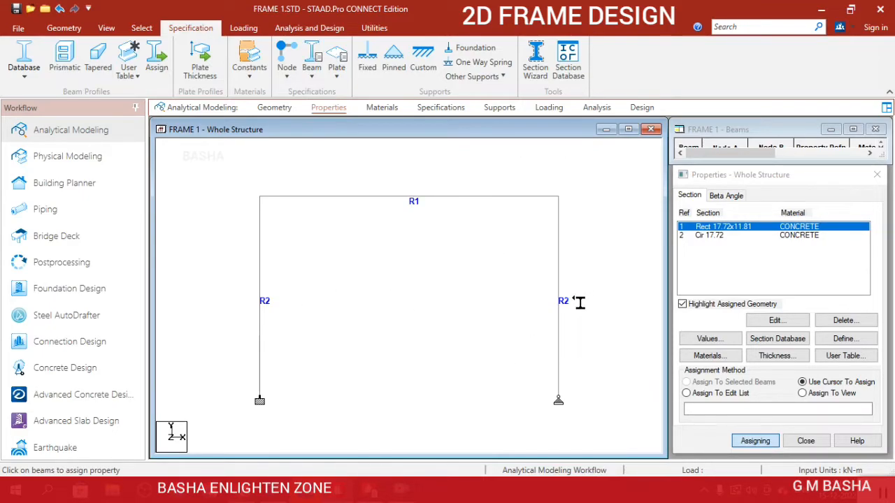
# Examine the frame's member sections in a 3D rendered view, rotating the model, and close the view.
pyautogui.click(106, 28)
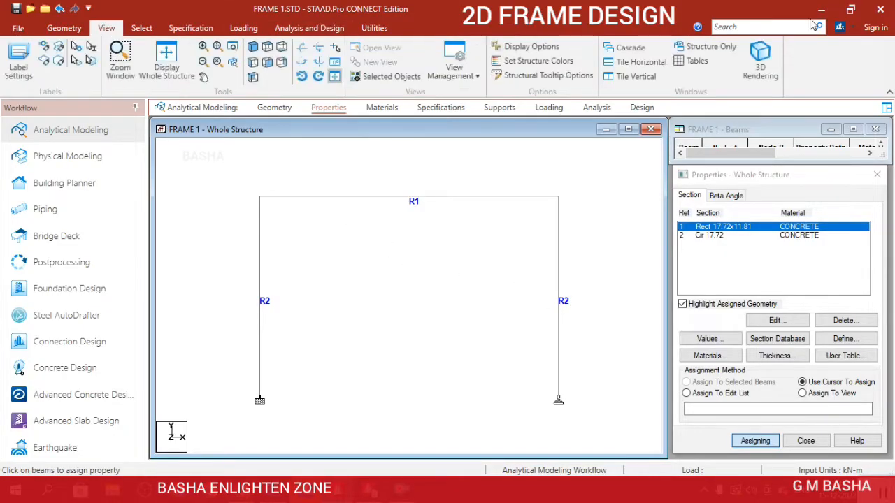
pyautogui.click(761, 57)
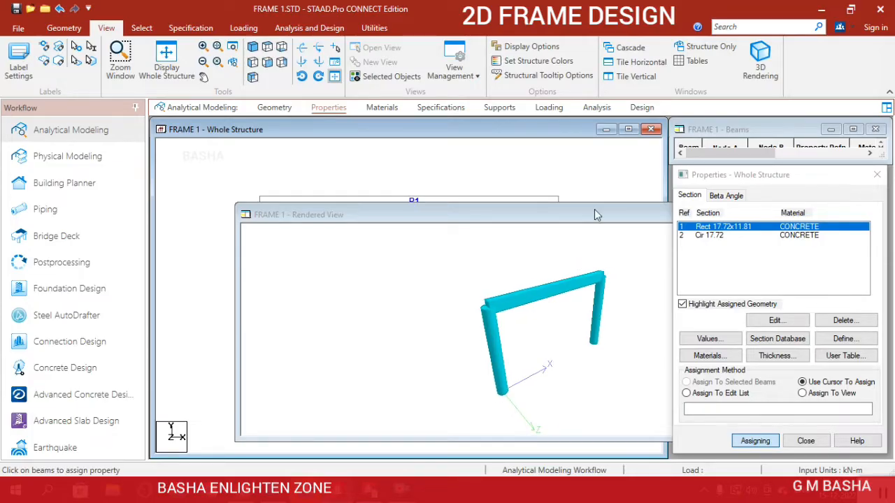
pyautogui.moveTo(596, 214); pyautogui.dragTo(518, 143)
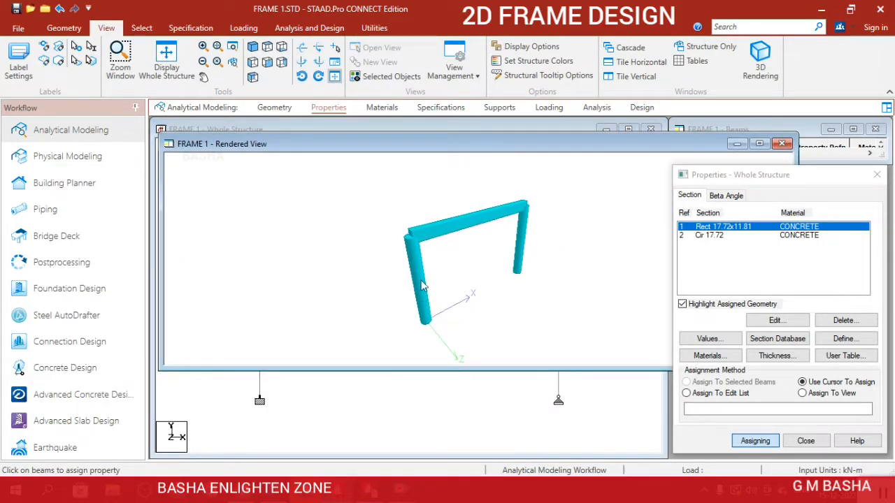
pyautogui.moveTo(479, 240); pyautogui.dragTo(530, 231)
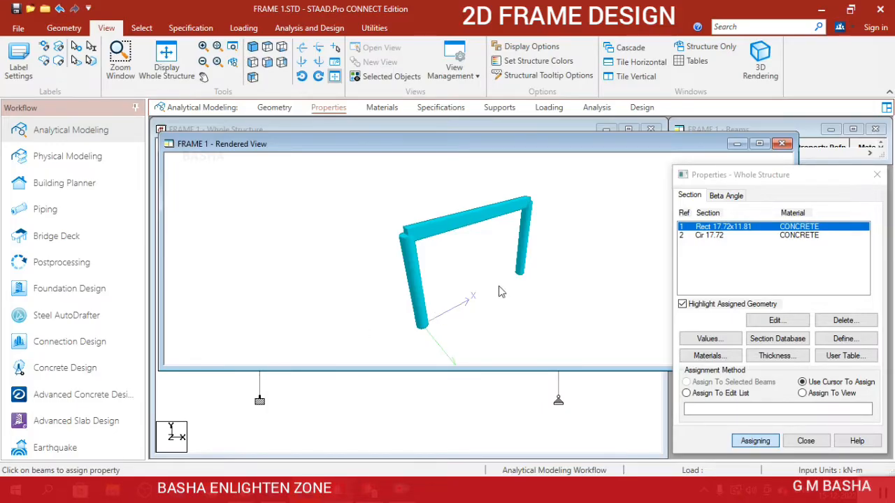
pyautogui.click(782, 143)
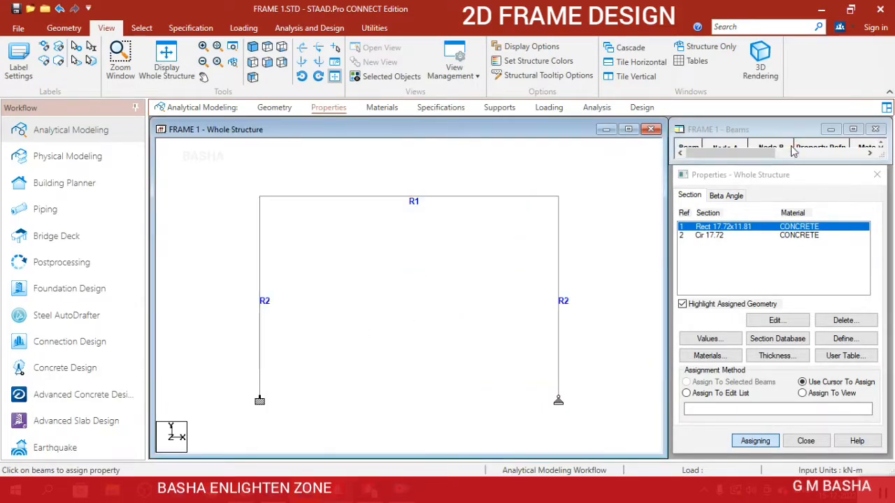
# Create primary load case 1 with loading type Dead and the title DL.
pyautogui.click(552, 108)
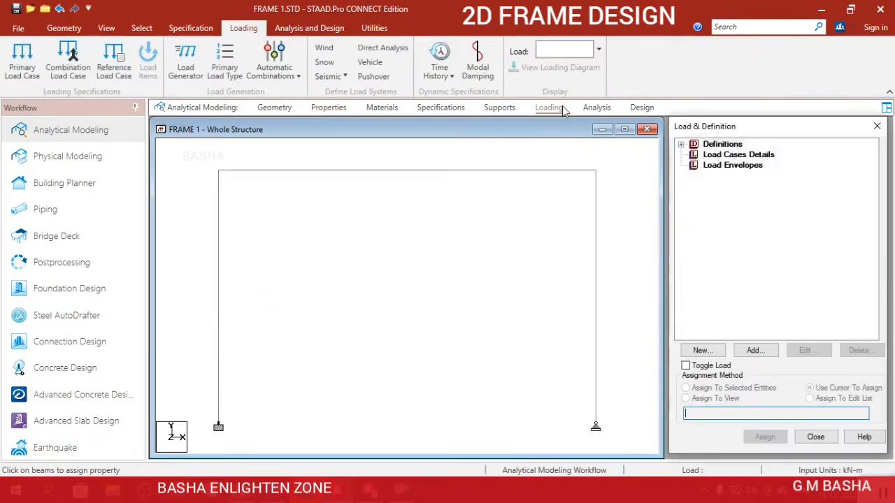
pyautogui.click(756, 158)
pyautogui.click(754, 350)
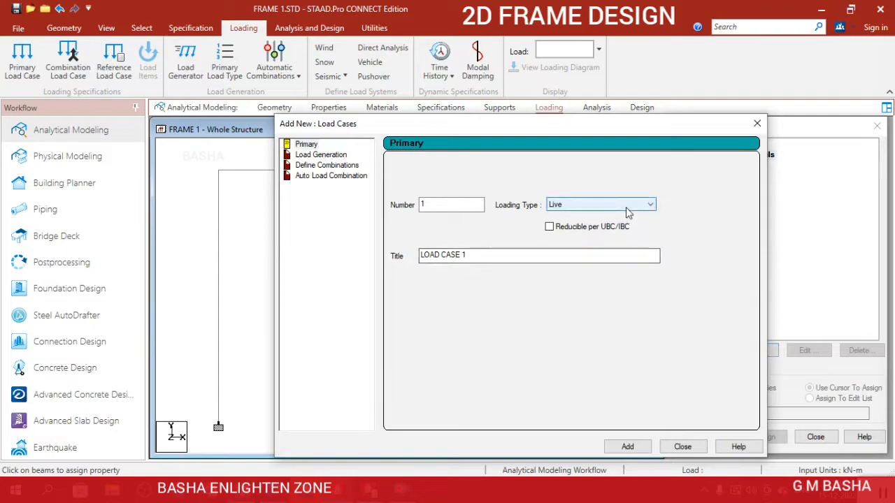
pyautogui.click(627, 205)
pyautogui.click(623, 218)
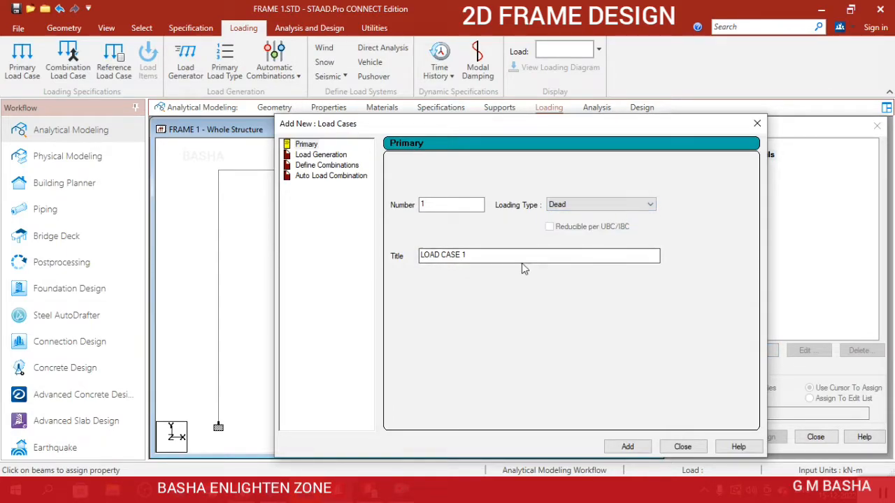
pyautogui.moveTo(521, 256); pyautogui.dragTo(374, 256)
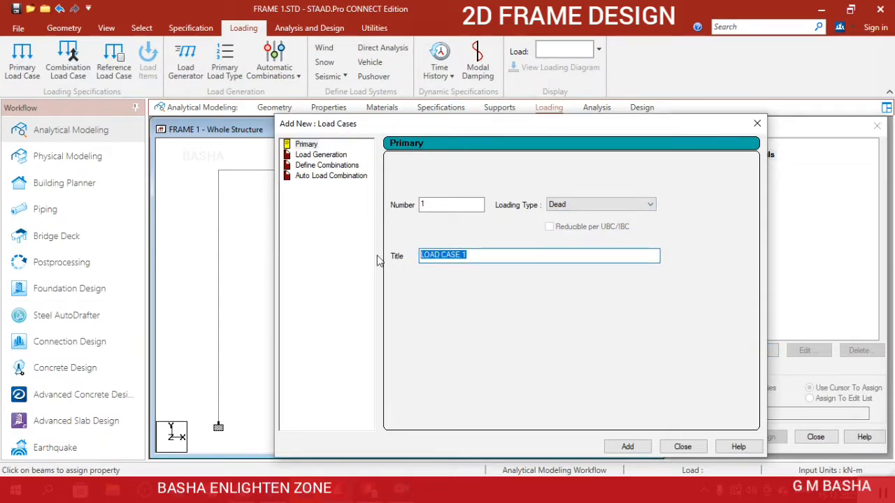
pyautogui.write('DL')
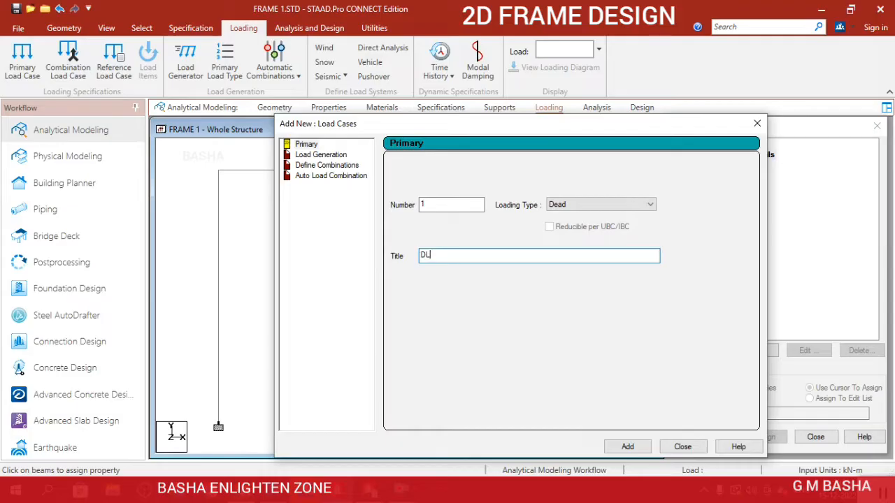
pyautogui.click(628, 447)
pyautogui.click(681, 447)
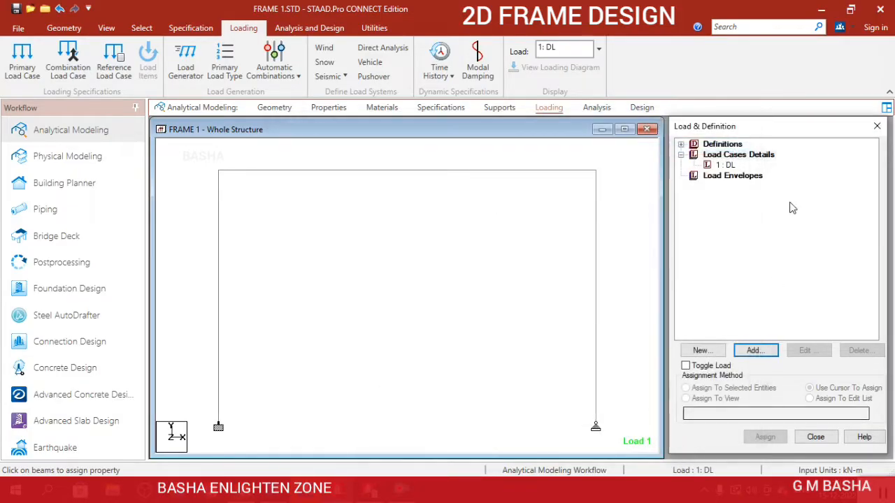
# Create primary load case 2 with loading type Live and the title LL.
pyautogui.click(738, 154)
pyautogui.click(763, 354)
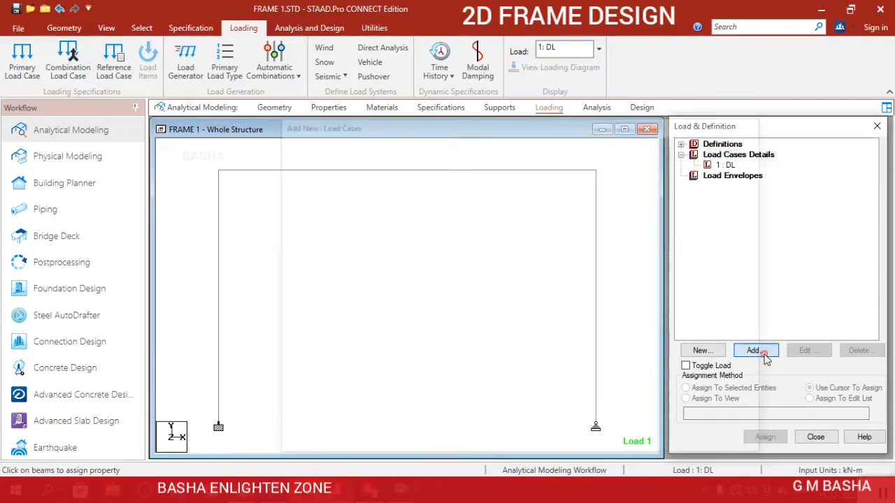
pyautogui.click(571, 206)
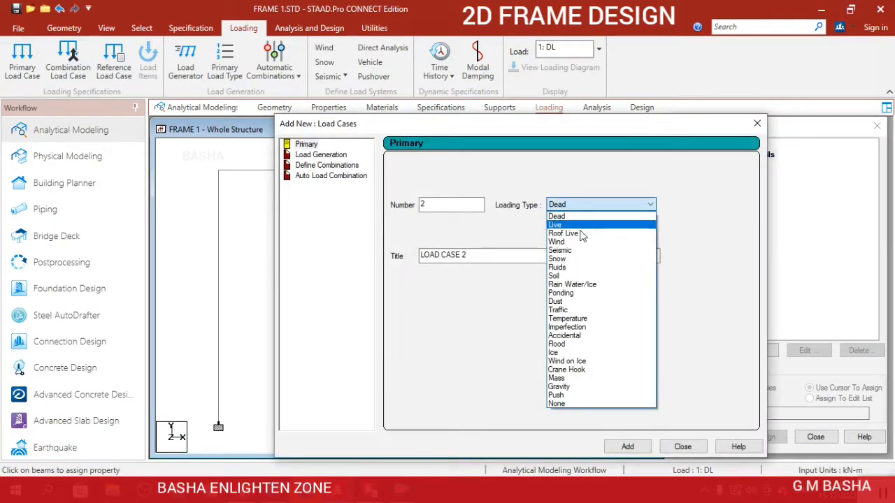
pyautogui.click(581, 226)
pyautogui.moveTo(520, 254); pyautogui.dragTo(309, 245)
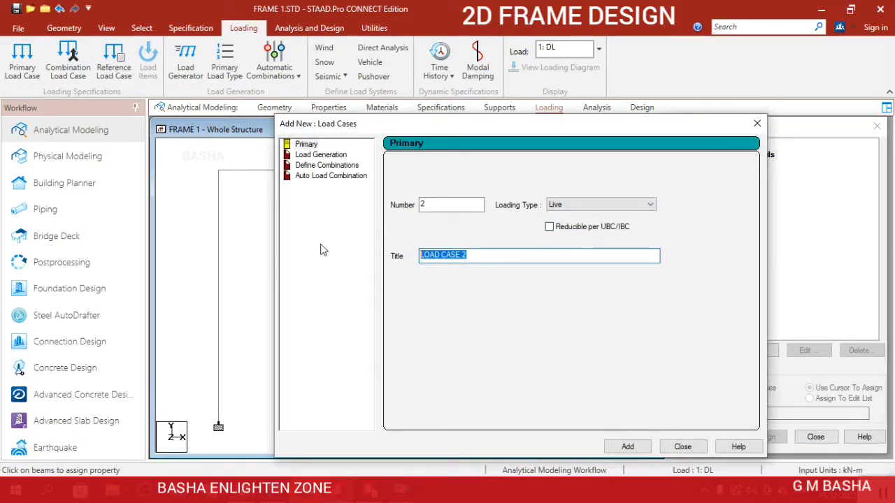
pyautogui.write('LL')
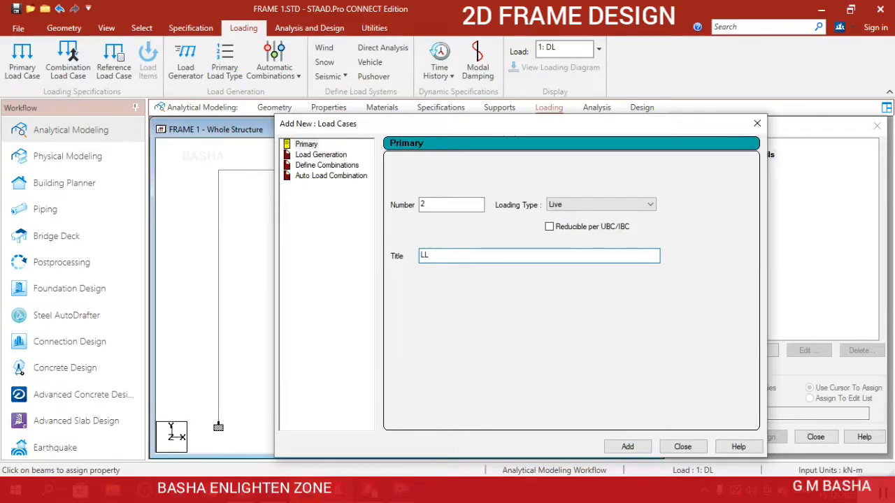
pyautogui.click(625, 445)
pyautogui.click(669, 445)
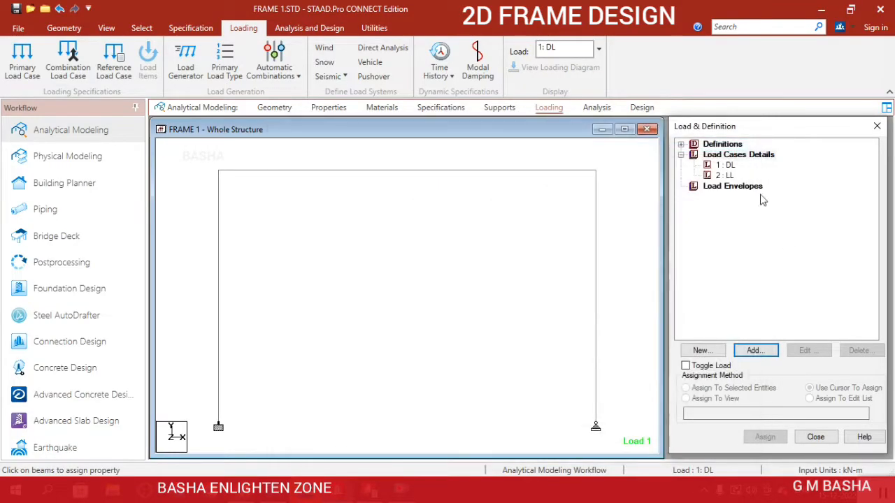
# Add a selfweight load in the Y direction with factor -1 to the DL load case.
pyautogui.click(727, 166)
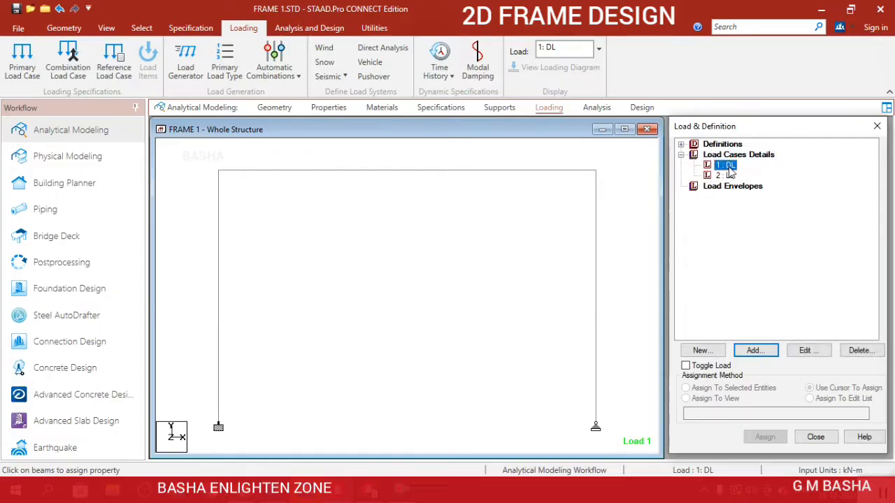
pyautogui.click(754, 351)
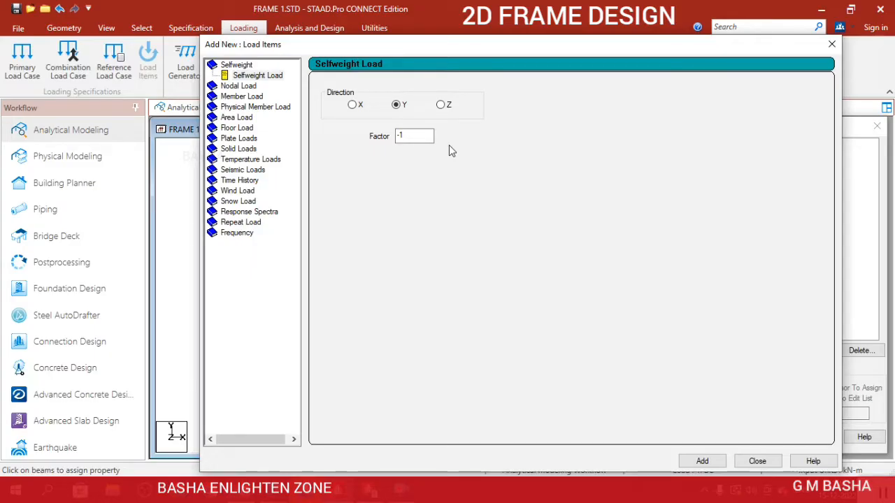
pyautogui.click(748, 464)
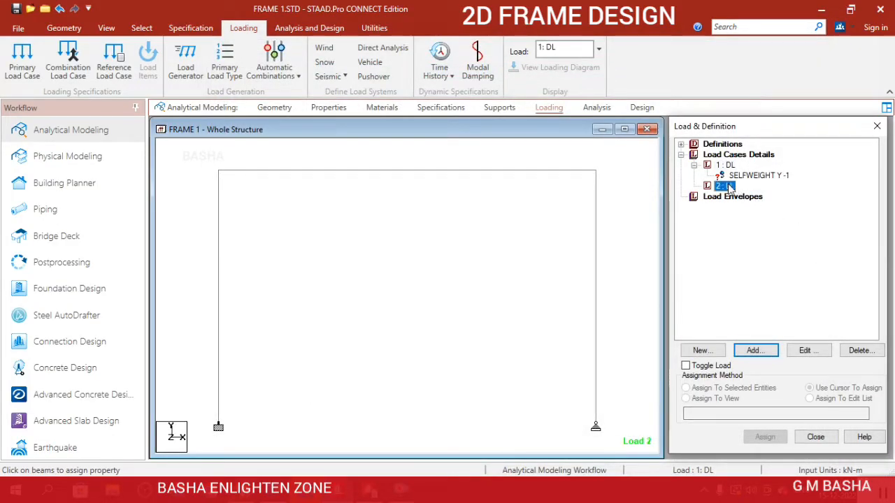
# Add a uniform member force of -45 kN/m in the GY direction to the LL load case.
pyautogui.click(754, 354)
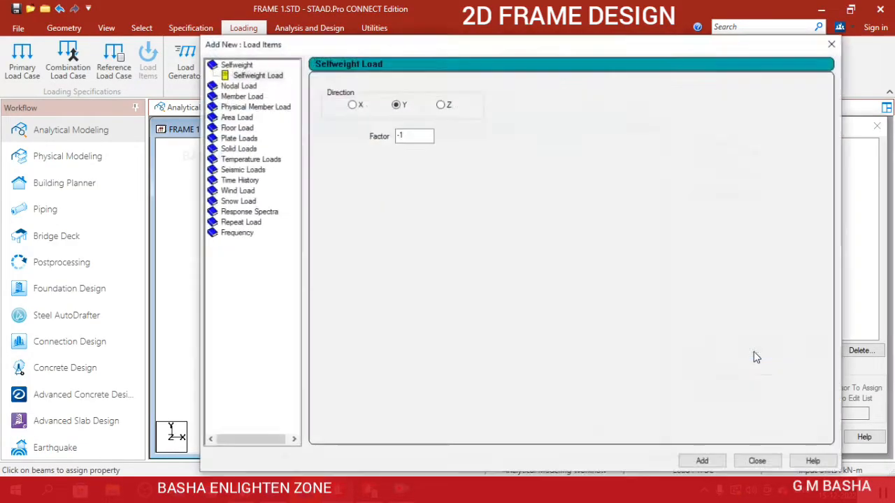
pyautogui.click(257, 97)
pyautogui.doubleClick(446, 120)
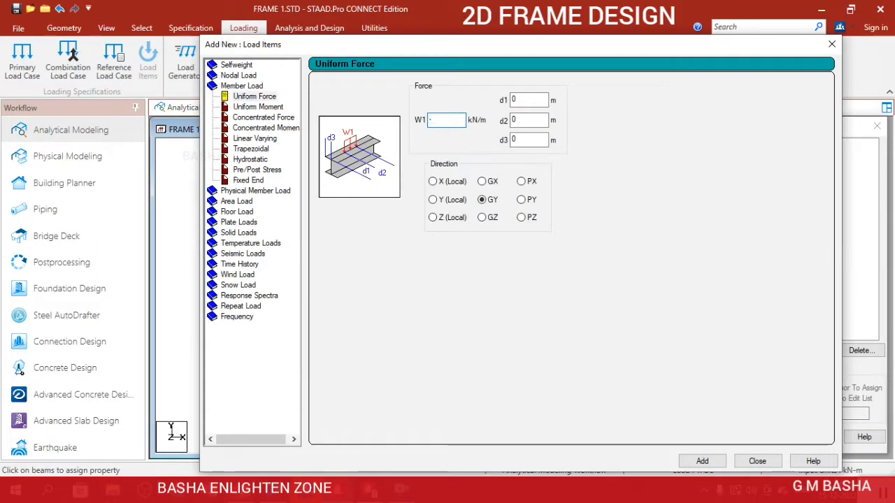
pyautogui.write('-45')
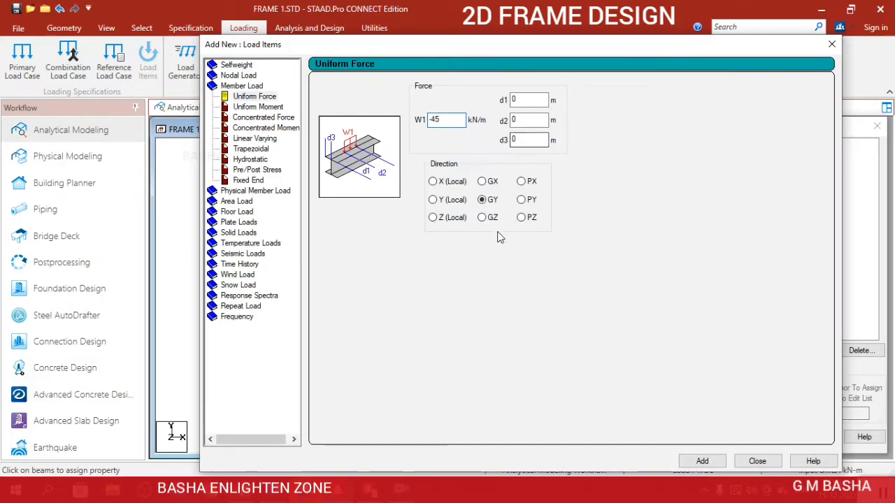
pyautogui.click(702, 460)
pyautogui.click(757, 460)
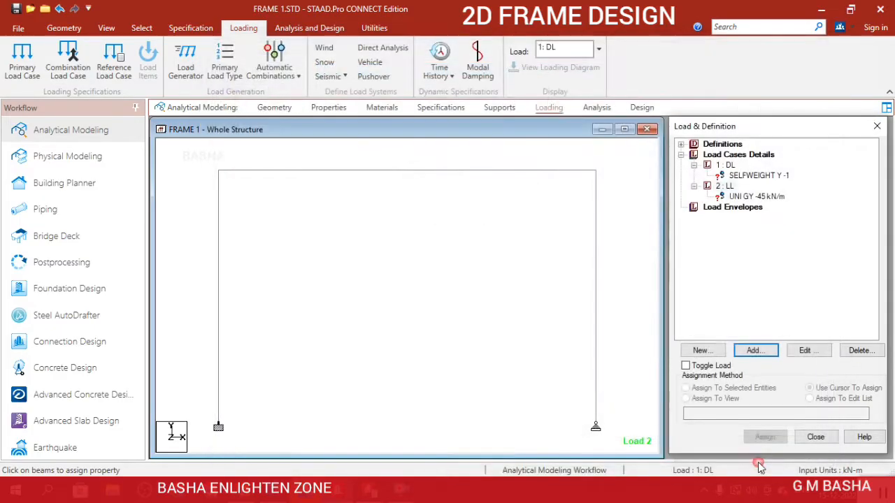
# Add a concentrated member force of 35 kN in the GY direction to the LL load case.
pyautogui.click(727, 186)
pyautogui.click(763, 351)
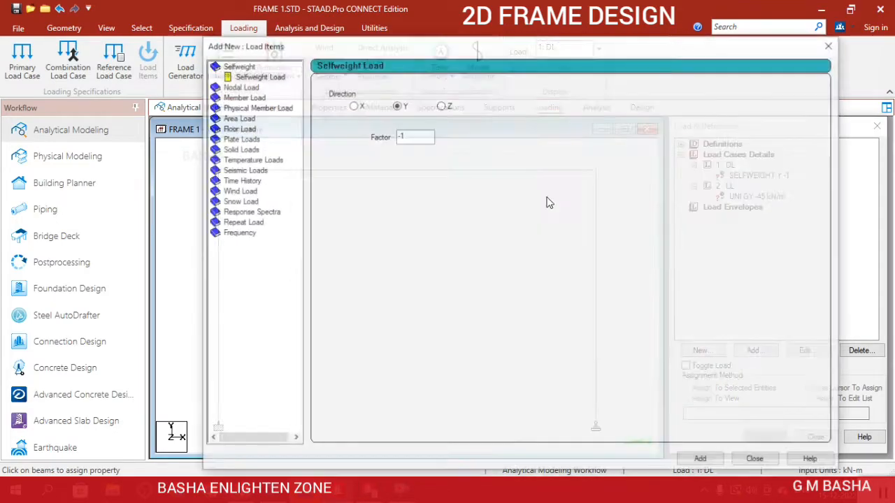
pyautogui.click(239, 97)
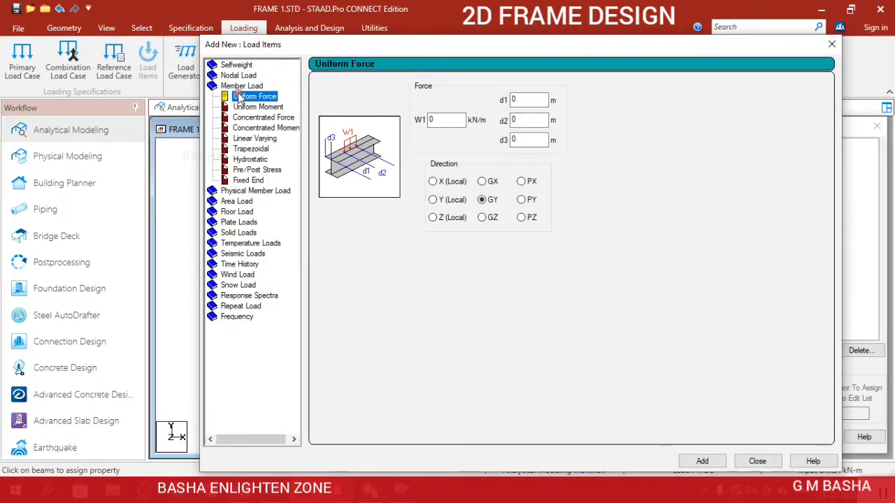
pyautogui.click(260, 118)
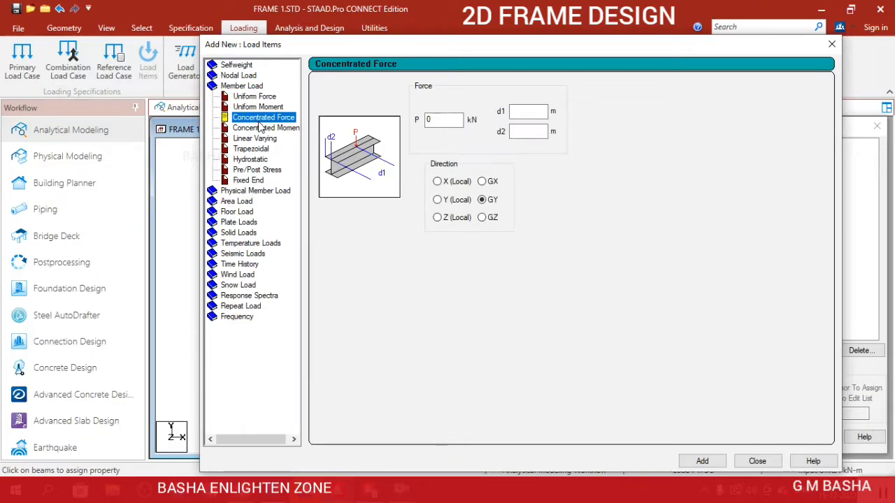
pyautogui.click(442, 120)
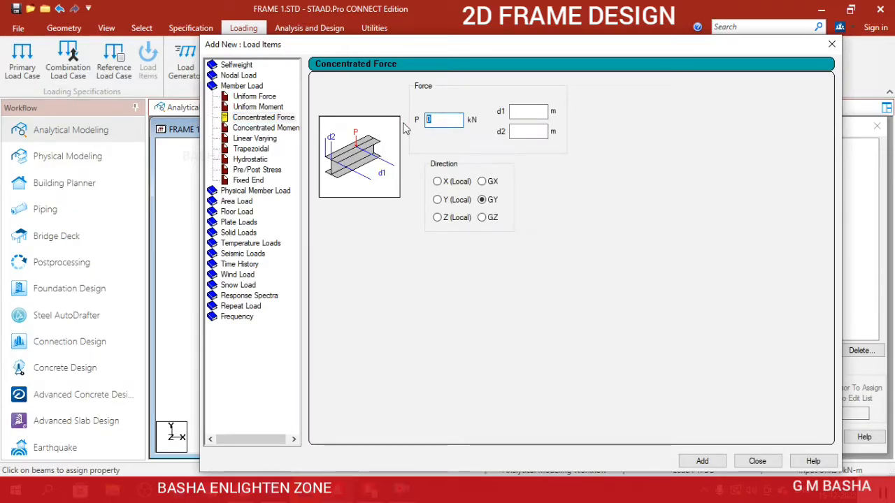
pyautogui.write('35')
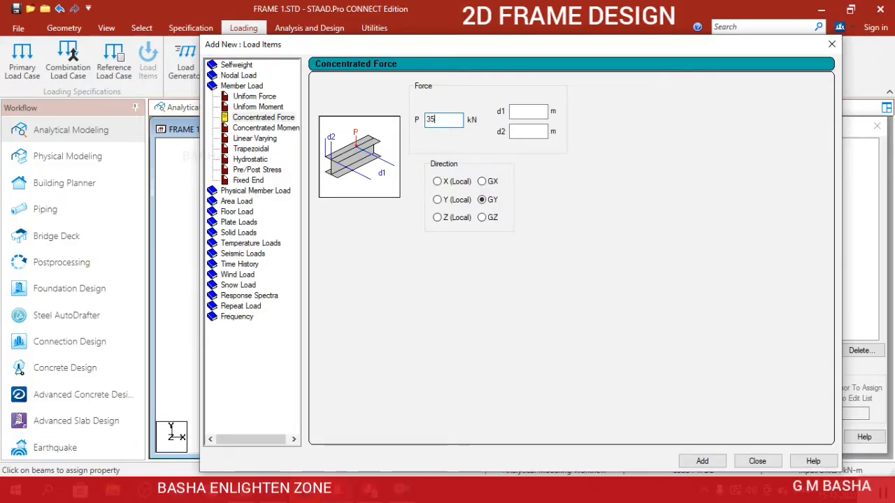
pyautogui.click(700, 461)
pyautogui.click(757, 462)
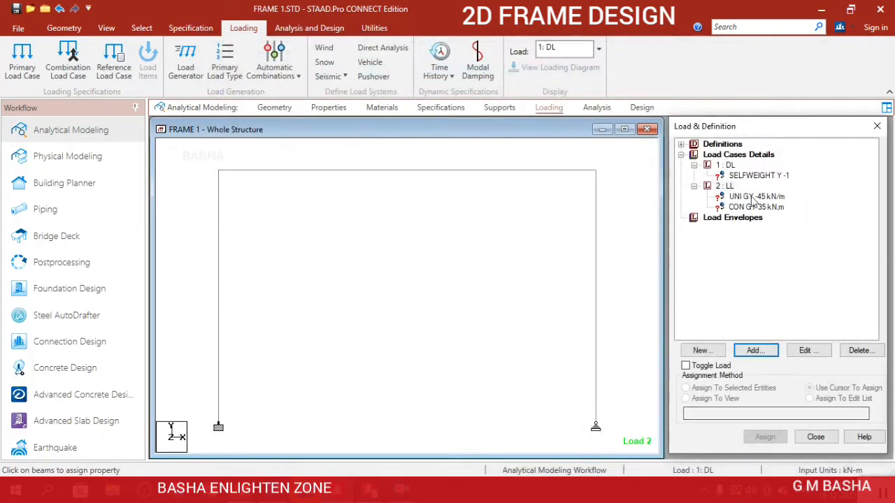
# Add a second concentrated member force of 35 kN in the GY direction to the LL load case.
pyautogui.click(725, 185)
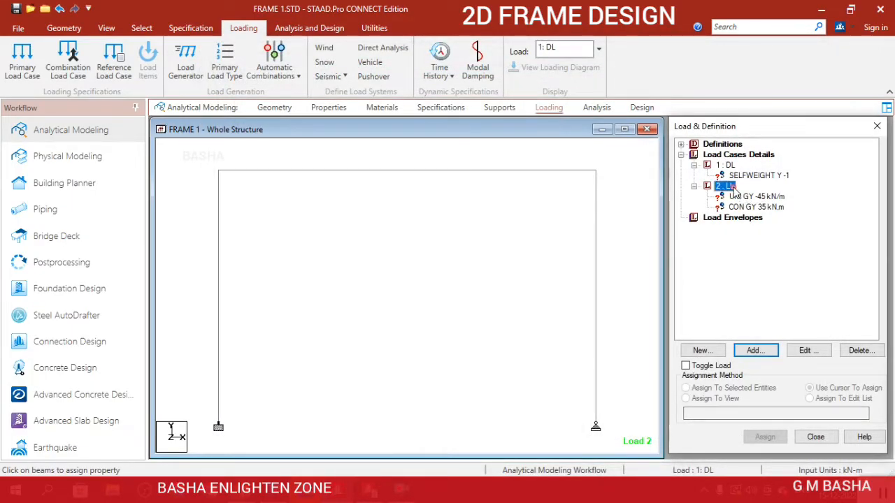
pyautogui.click(754, 352)
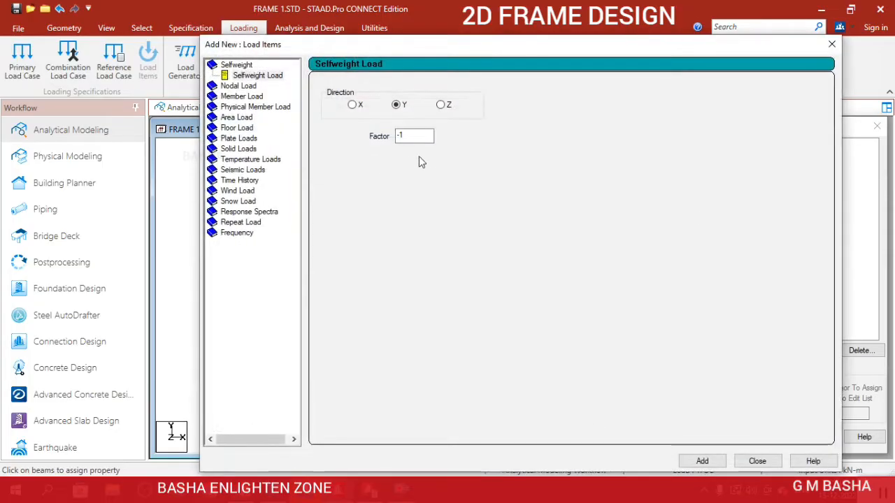
pyautogui.click(240, 97)
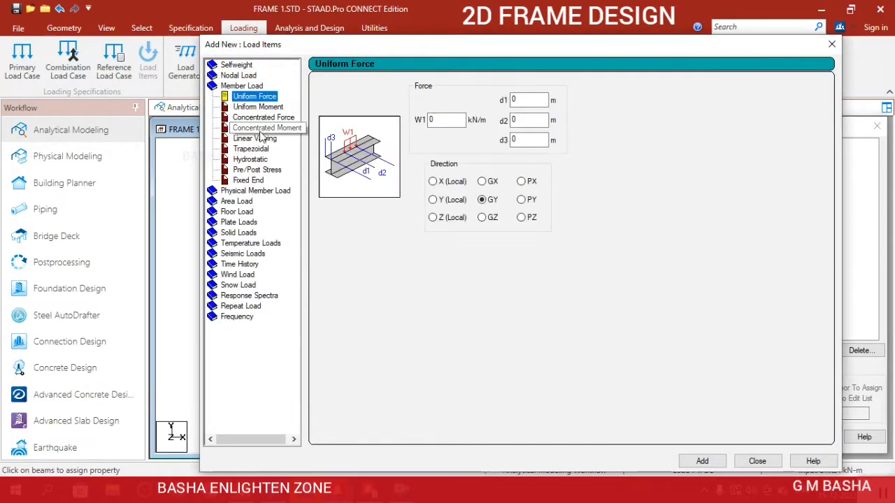
pyautogui.click(263, 118)
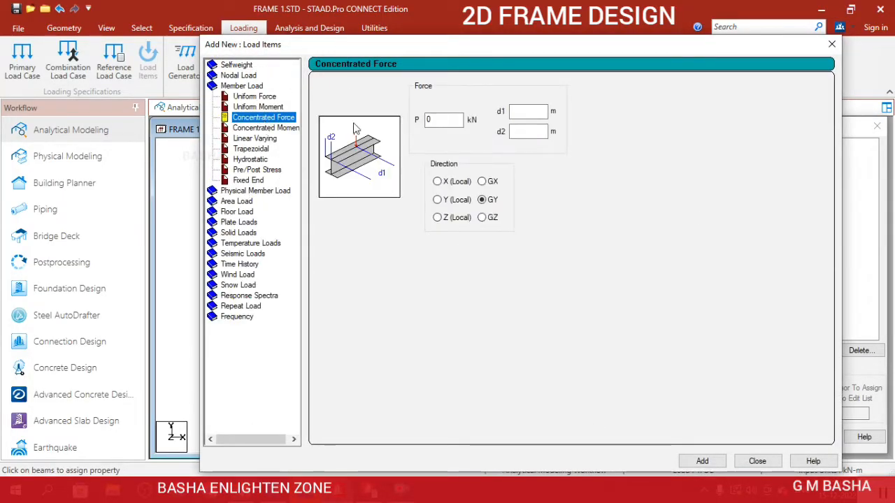
pyautogui.doubleClick(443, 119)
pyautogui.write('35')
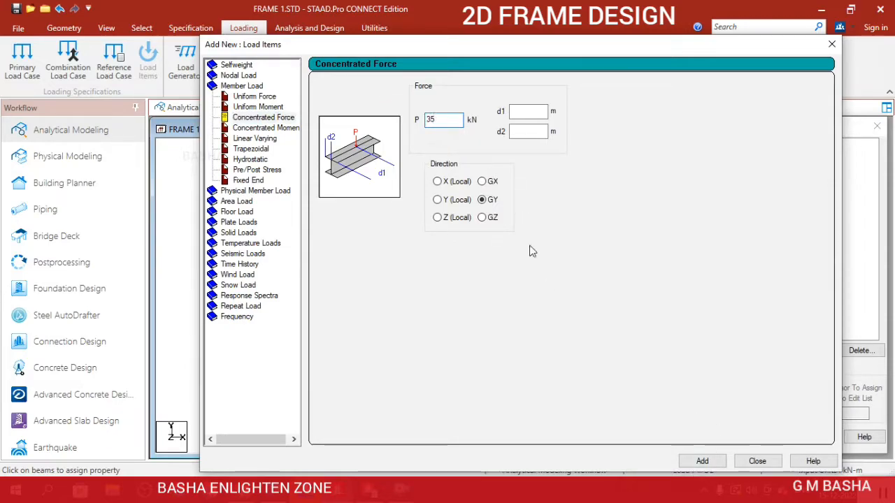
pyautogui.click(702, 461)
pyautogui.click(757, 460)
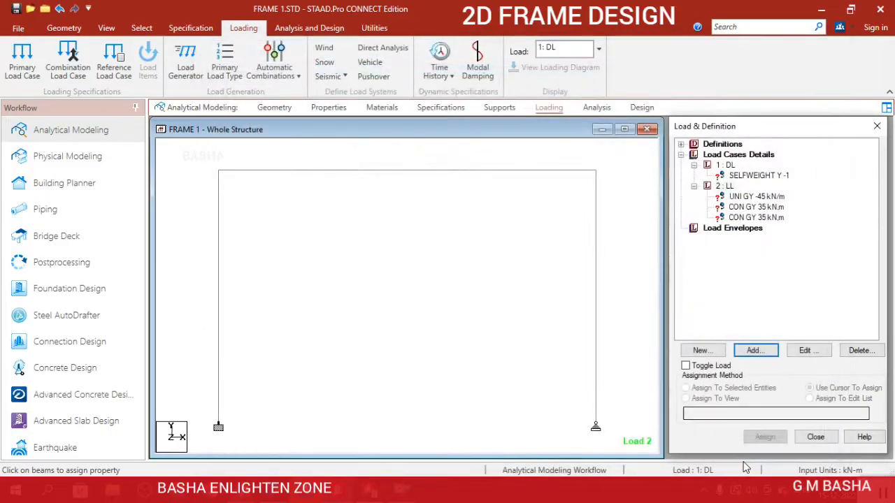
# Assign the selfweight load to all members of the frame with the Assign To View method and clear the member selection.
pyautogui.click(747, 176)
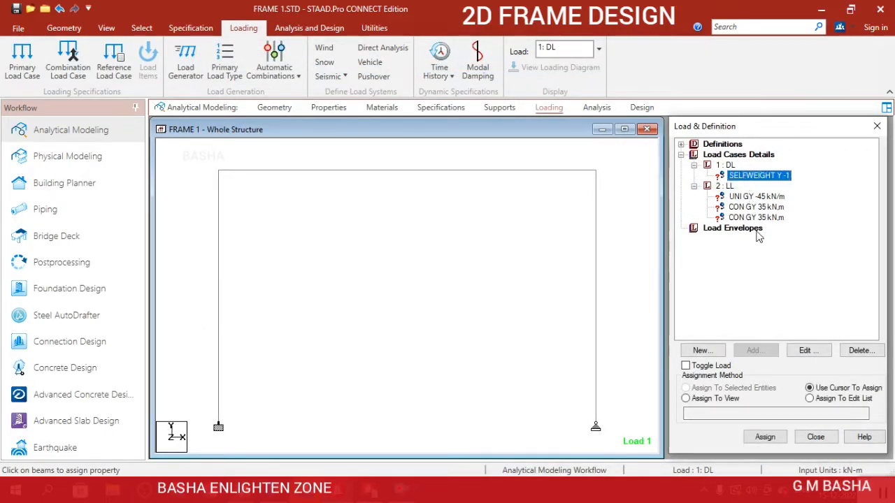
pyautogui.scroll(-1, 323, 306)
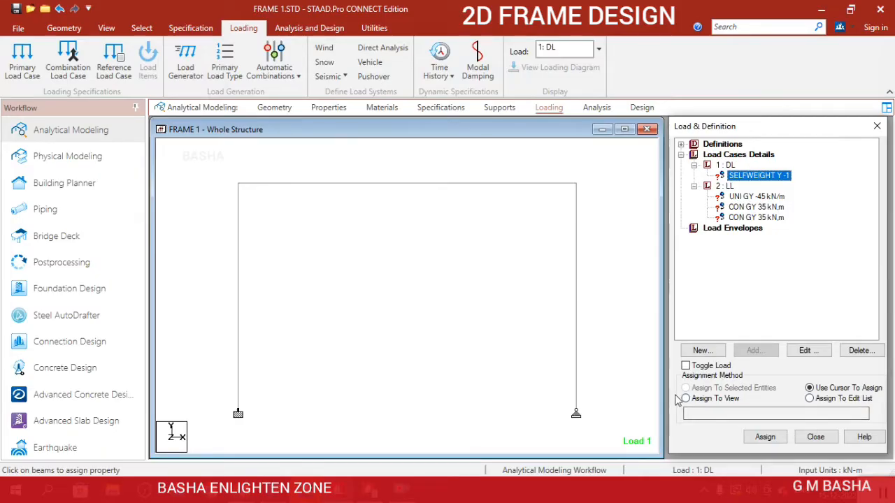
pyautogui.click(699, 401)
pyautogui.click(764, 437)
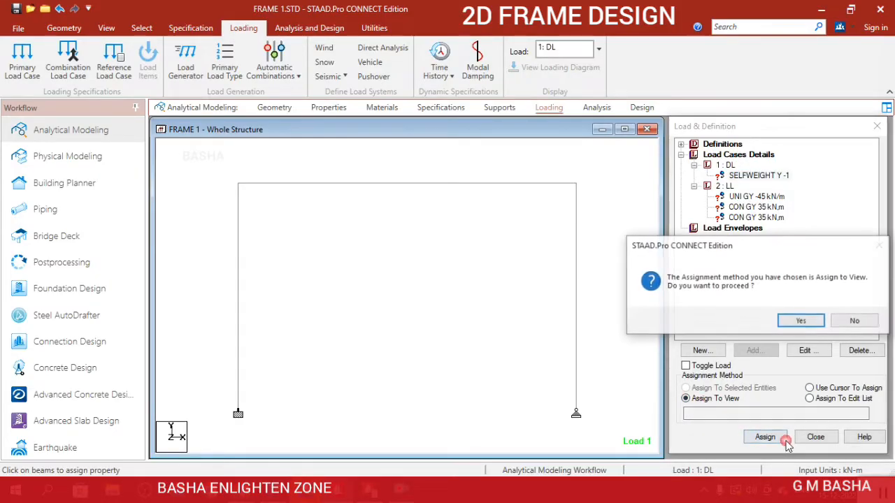
pyautogui.click(803, 323)
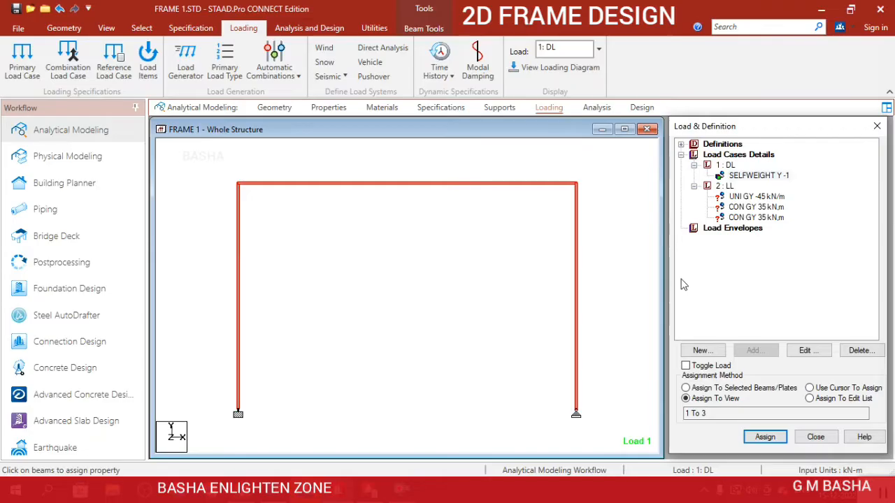
pyautogui.click(513, 298)
pyautogui.scroll(-5, 517, 298)
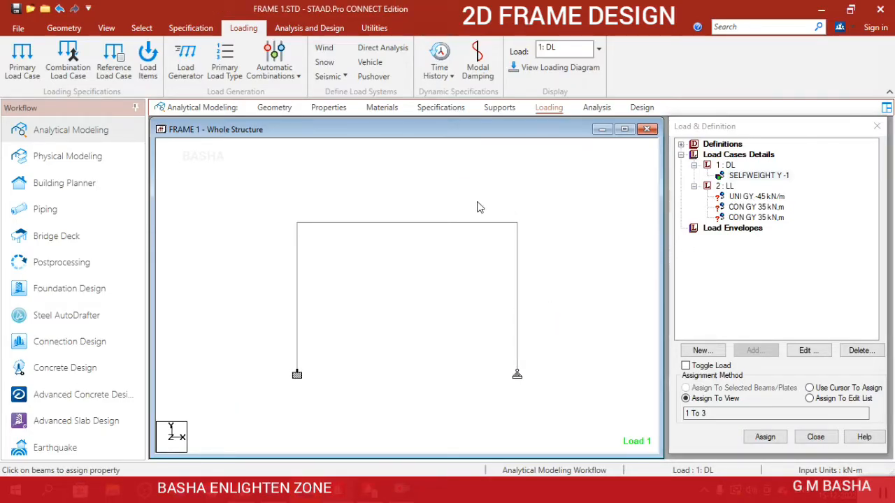
# Assign the uniform -45 kN/m live load to the horizontal top beam and display the loading diagram.
pyautogui.click(756, 198)
pyautogui.click(492, 224)
pyautogui.click(739, 389)
pyautogui.click(766, 437)
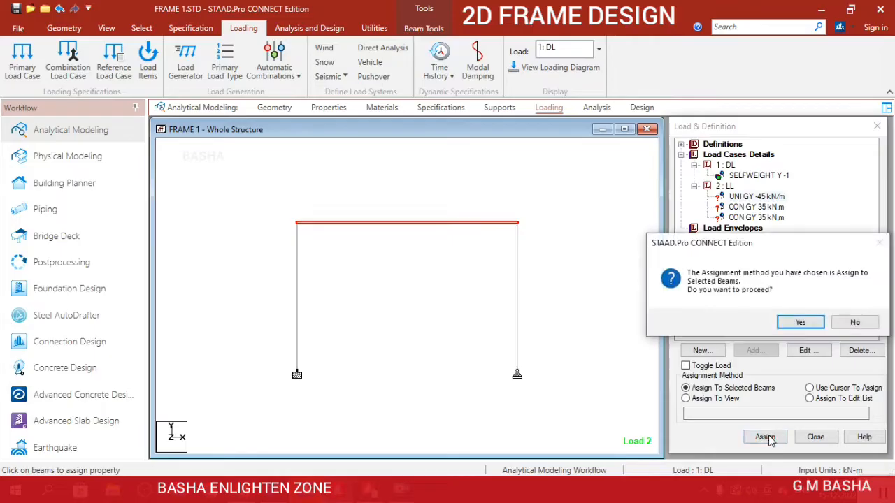
pyautogui.click(800, 322)
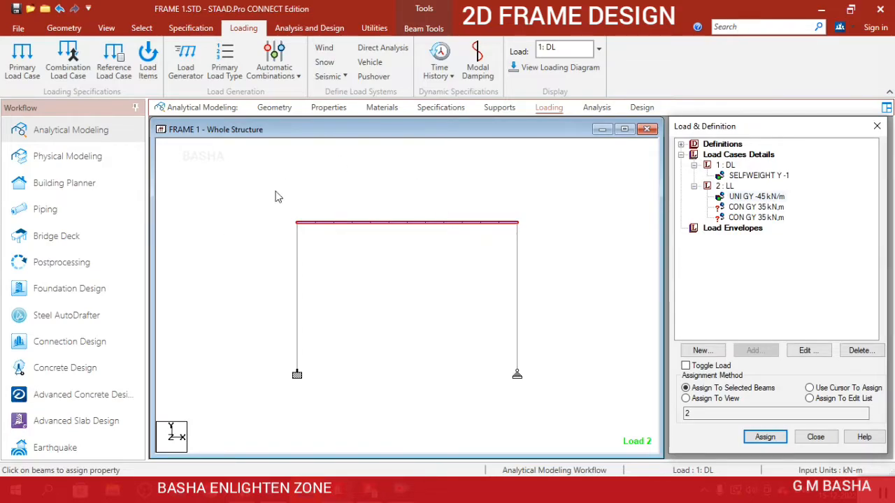
pyautogui.click(550, 70)
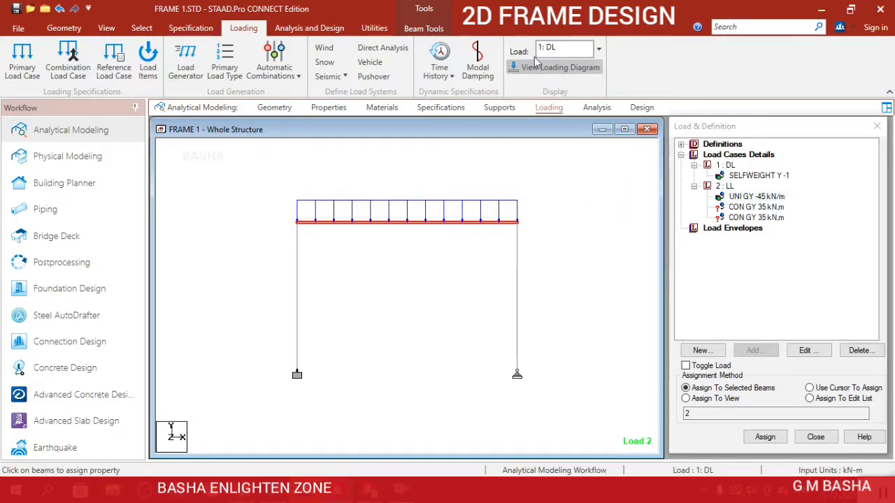
# Assign the first 35 kN concentrated force of the LL case to the left column.
pyautogui.click(764, 210)
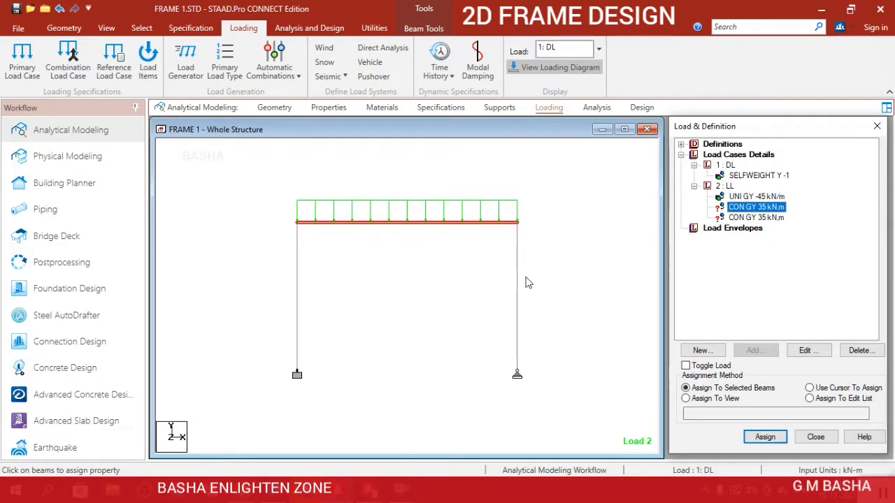
pyautogui.click(297, 310)
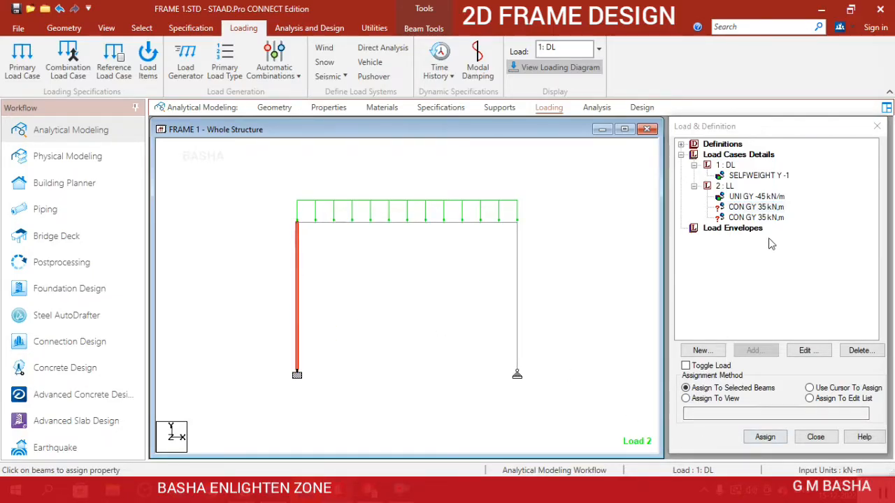
pyautogui.click(765, 436)
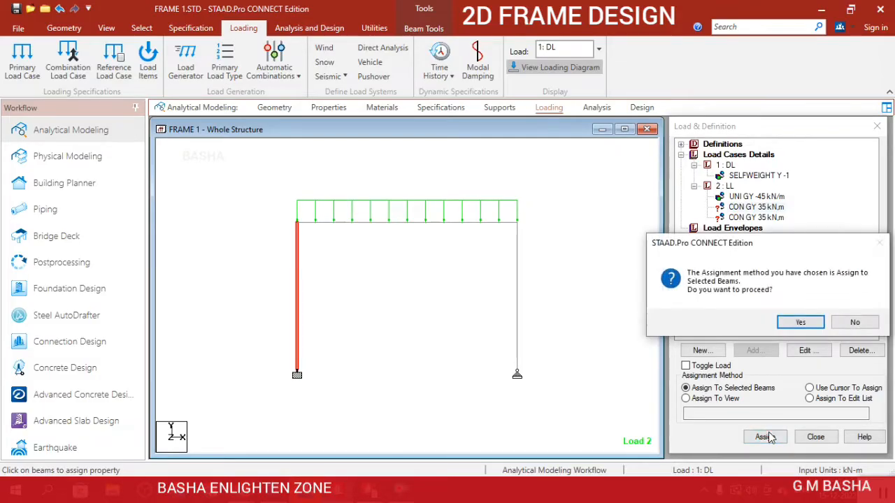
pyautogui.click(801, 323)
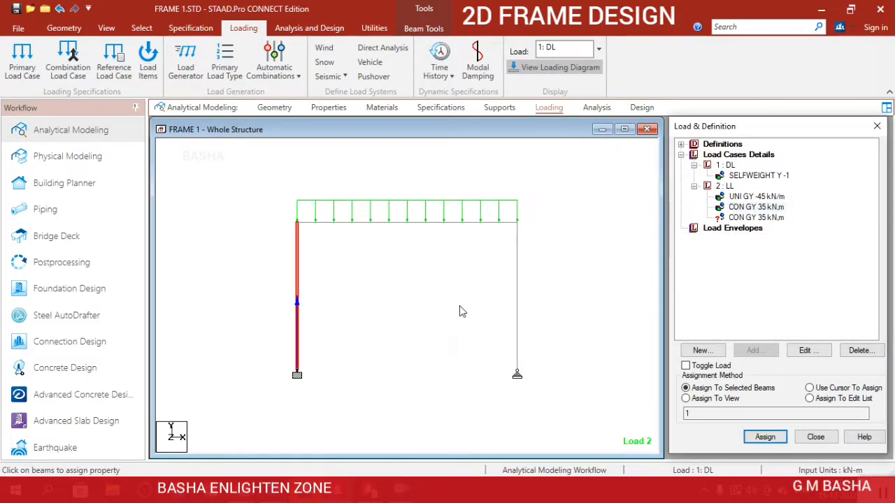
# Change the direction of the left column's concentrated force to GX.
pyautogui.click(801, 355)
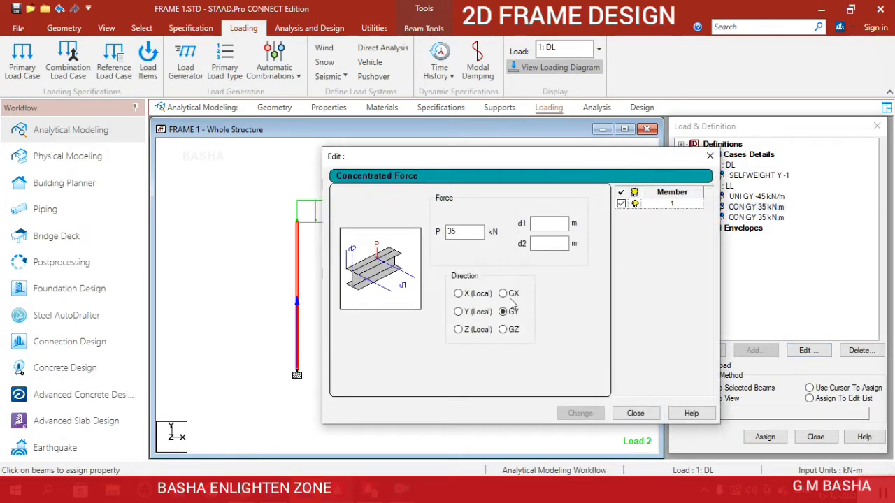
pyautogui.click(502, 294)
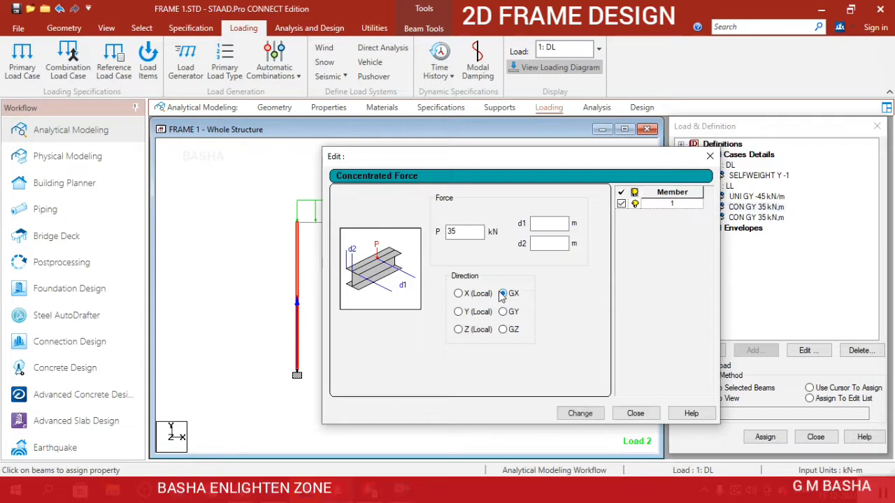
pyautogui.click(580, 413)
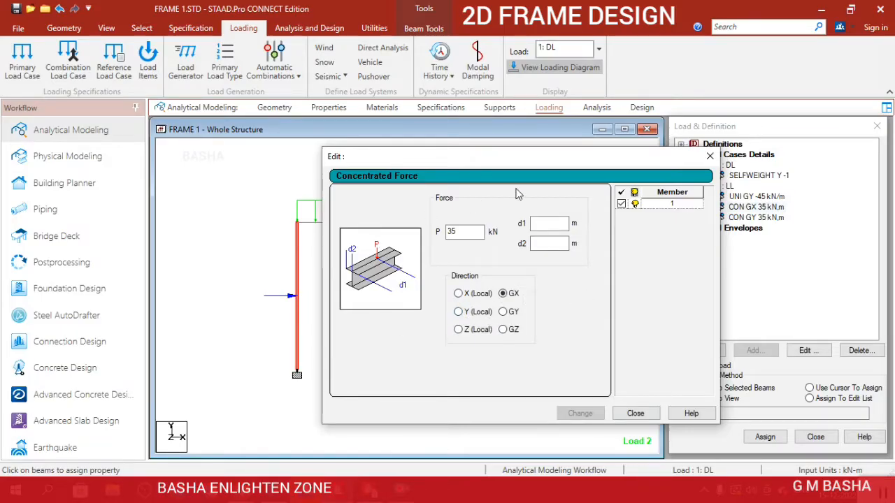
pyautogui.click(710, 157)
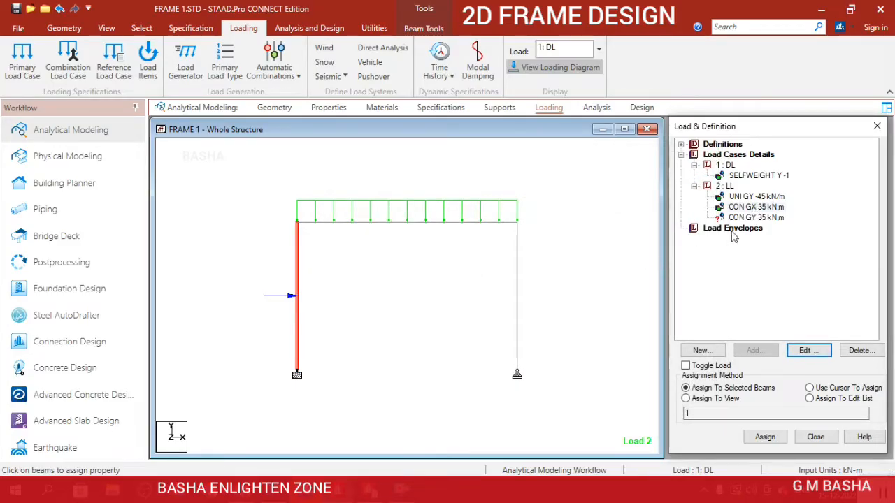
# Assign the remaining 35 kN concentrated force of the LL case to the right column.
pyautogui.click(755, 218)
pyautogui.click(517, 300)
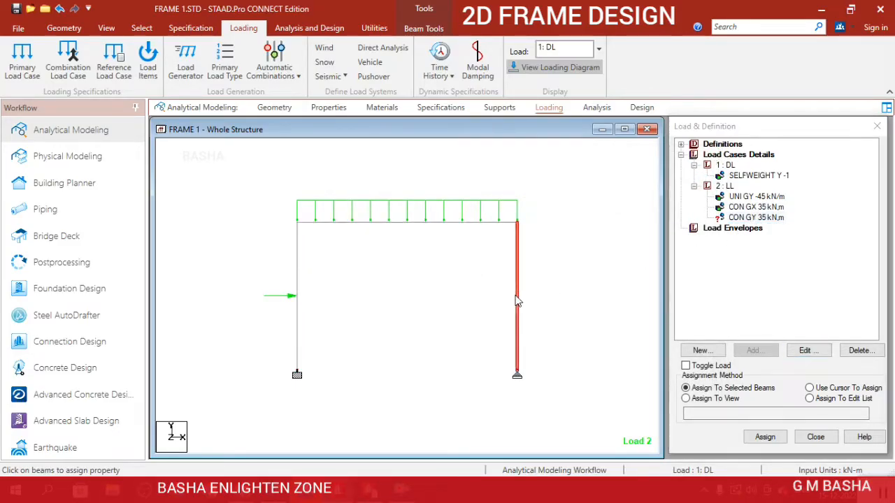
pyautogui.click(754, 441)
pyautogui.click(800, 322)
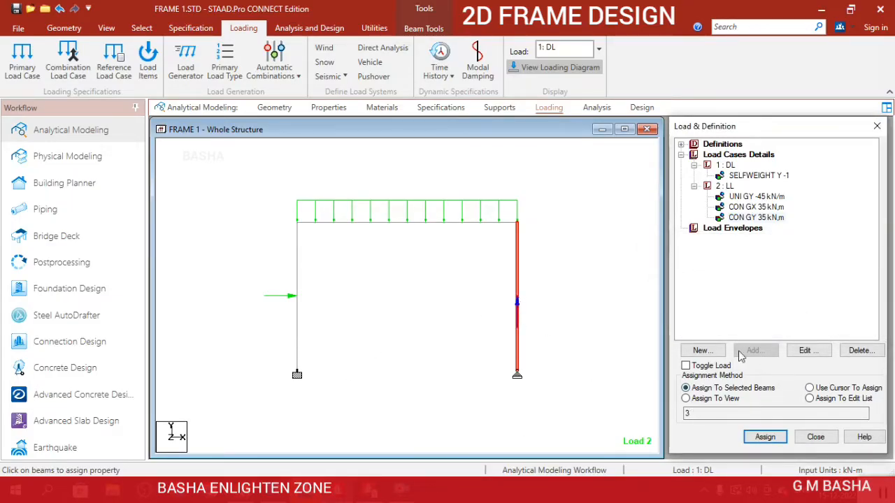
# Set the right column's concentrated force to -35 kN in the GX direction and clear the member selection.
pyautogui.click(810, 354)
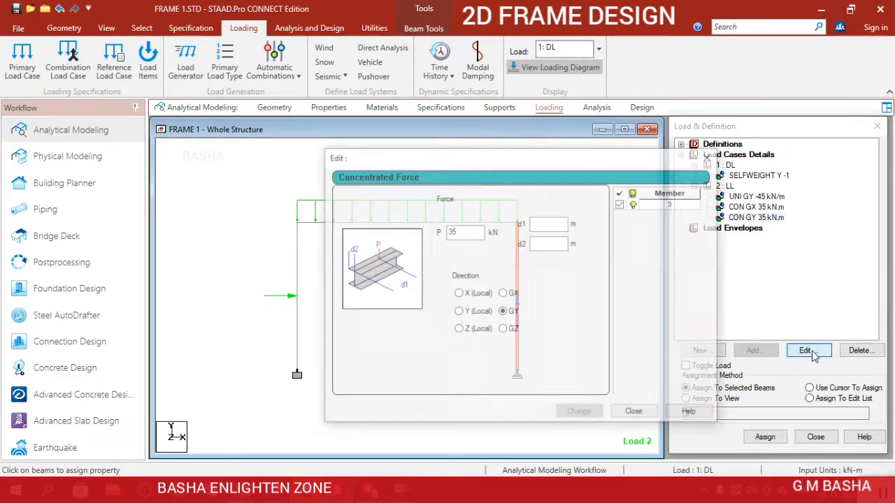
pyautogui.click(504, 294)
pyautogui.click(580, 413)
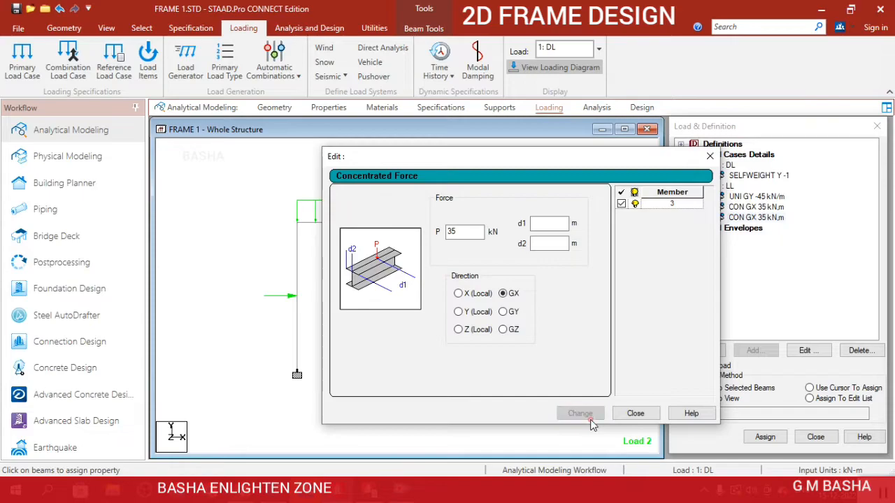
pyautogui.moveTo(609, 161); pyautogui.dragTo(288, 14)
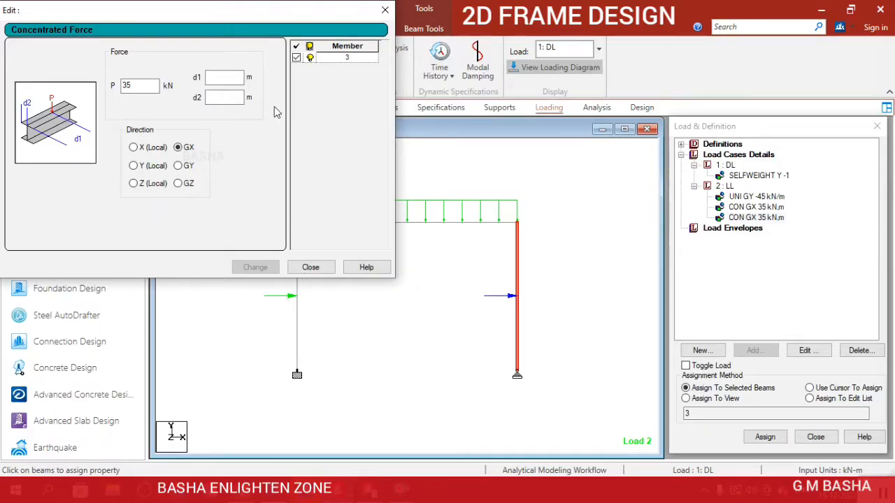
pyautogui.moveTo(283, 19); pyautogui.dragTo(331, 23)
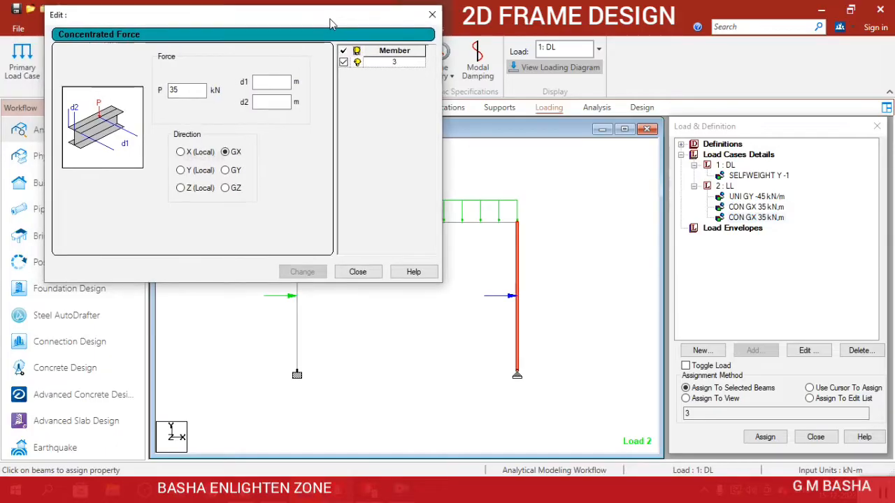
pyautogui.click(173, 90)
pyautogui.write('-')
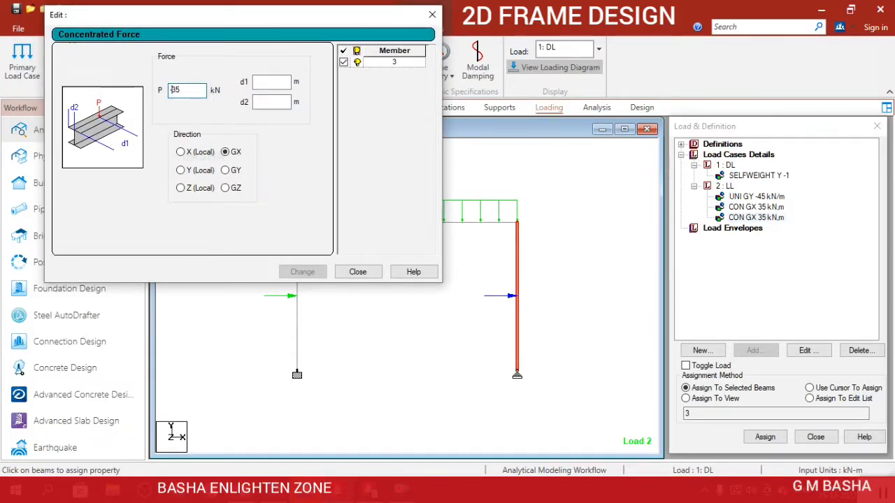
pyautogui.click(295, 270)
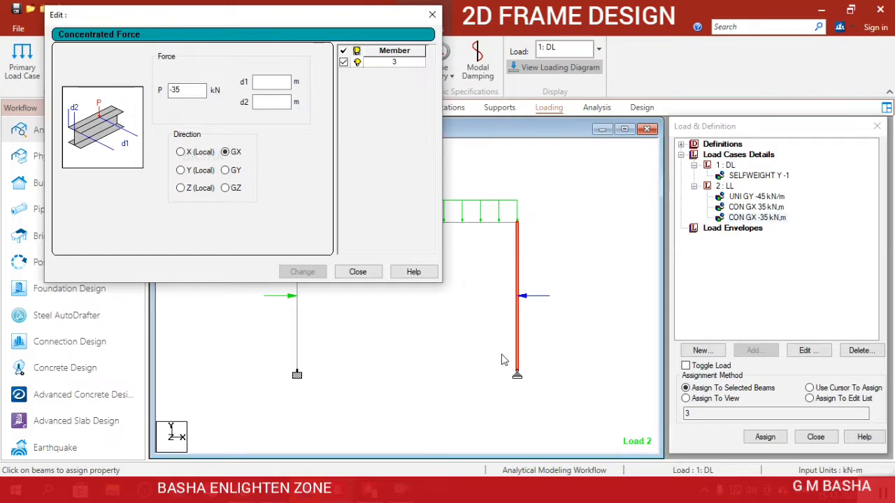
pyautogui.click(434, 15)
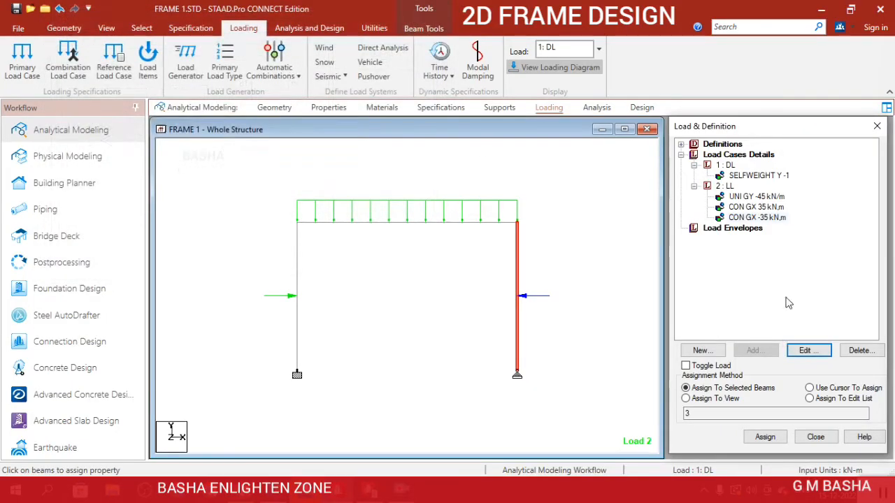
pyautogui.click(616, 229)
pyautogui.scroll(-1, 539, 262)
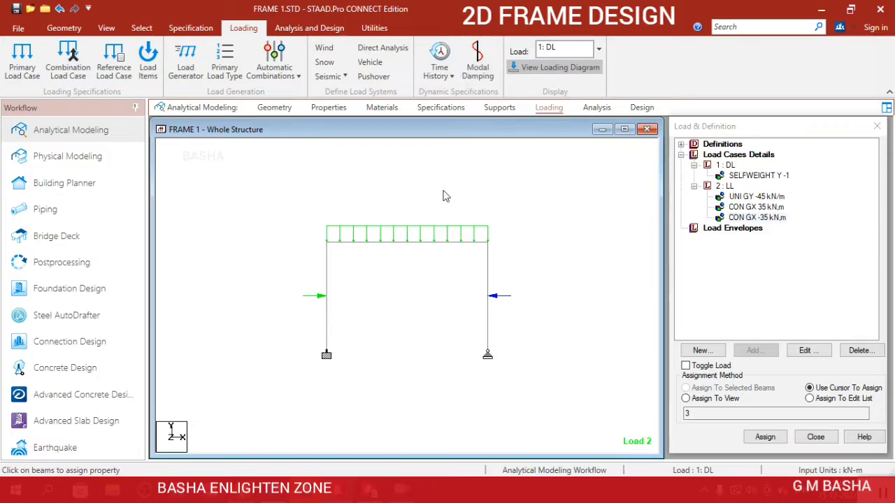
# Add a Perform Analysis command with the print option All.
pyautogui.click(606, 107)
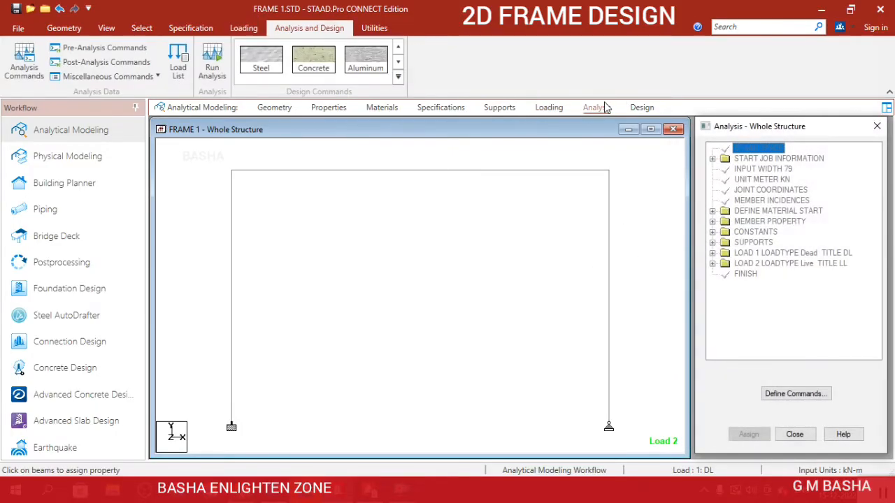
pyautogui.click(796, 394)
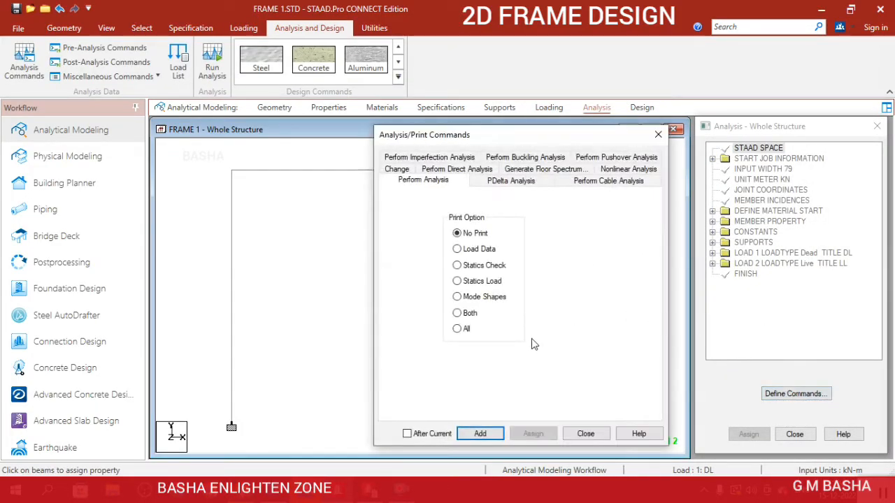
pyautogui.click(460, 329)
pyautogui.click(497, 442)
pyautogui.click(585, 434)
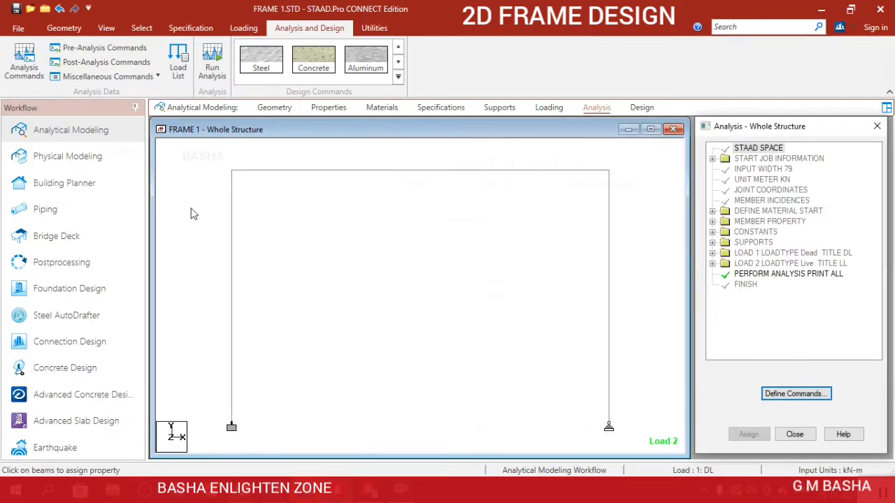
# Run the analysis of the frame and close its report, staying in modeling mode.
pyautogui.click(213, 72)
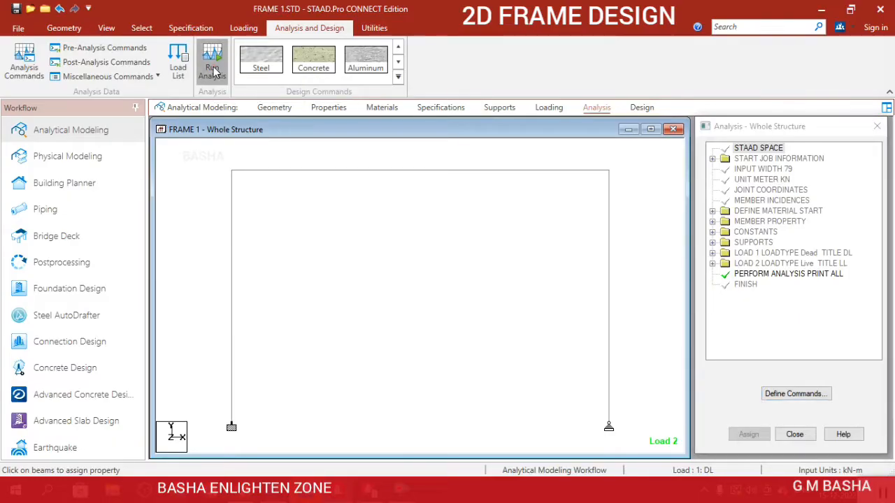
pyautogui.click(438, 312)
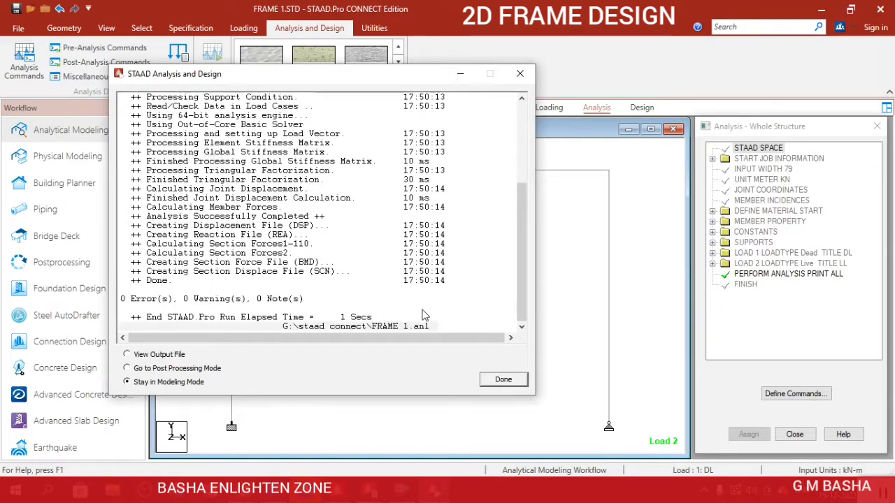
pyautogui.click(505, 379)
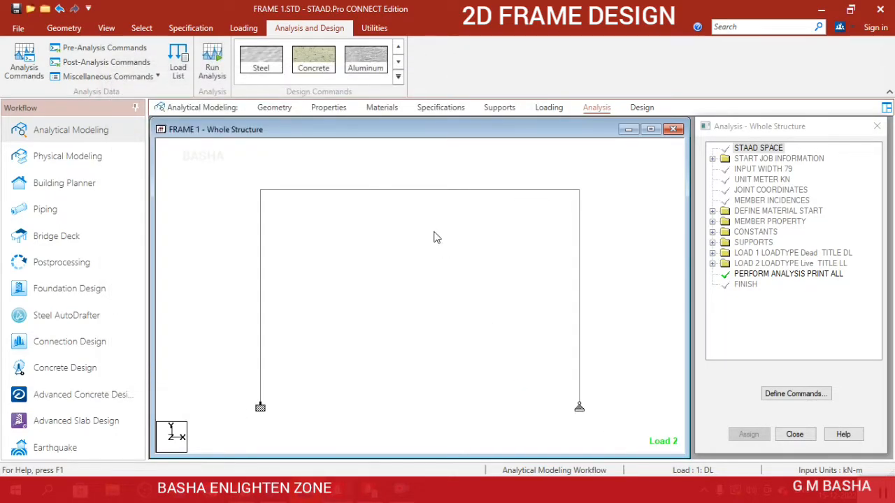
# Open the concrete design settings for the frame and set the design code to IS456.
pyautogui.click(641, 107)
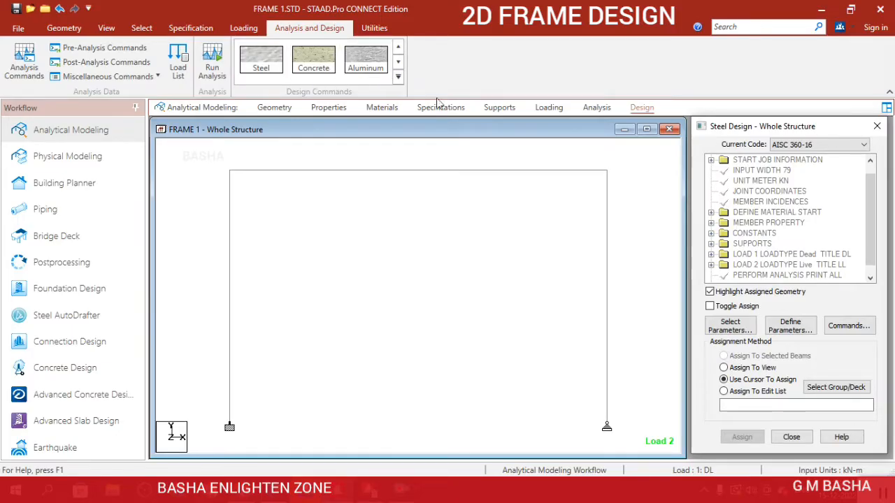
pyautogui.click(323, 70)
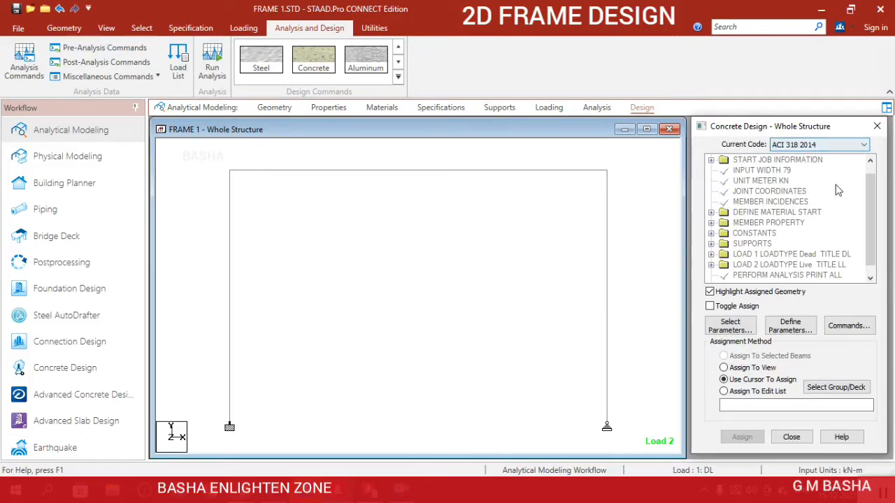
pyautogui.click(821, 145)
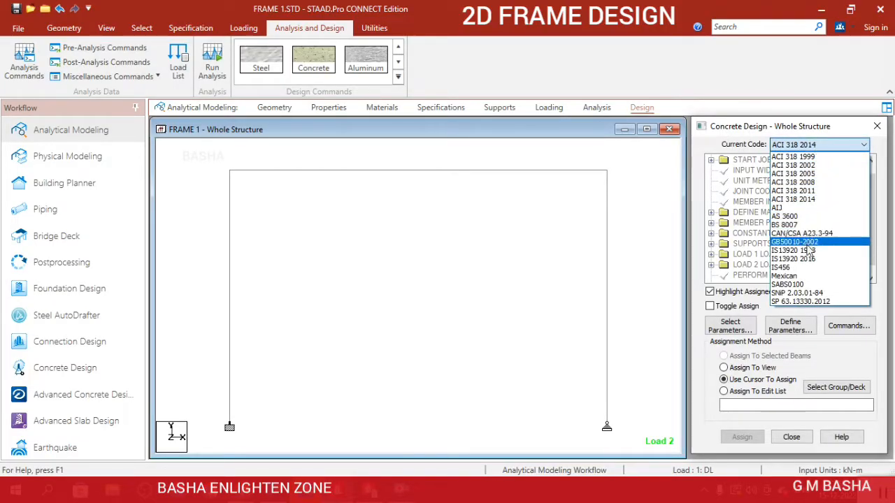
pyautogui.click(808, 270)
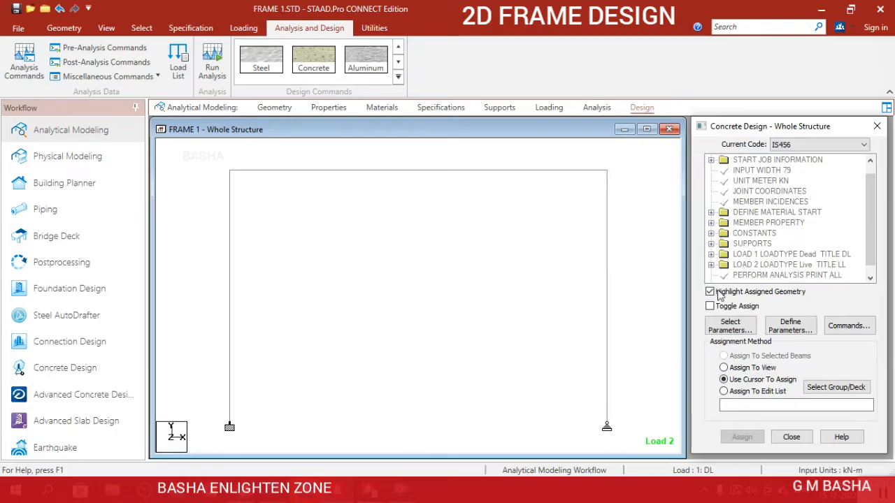
# Limit the concrete design parameters to Fc, Fymain and Fysec, removing all other parameters from the selection.
pyautogui.click(739, 329)
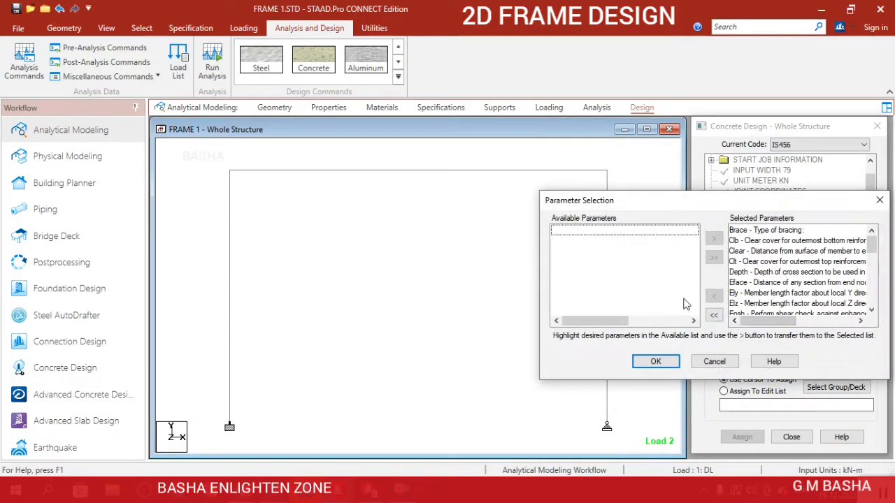
pyautogui.click(713, 316)
pyautogui.scroll(-1, 627, 278)
pyautogui.scroll(-3, 626, 278)
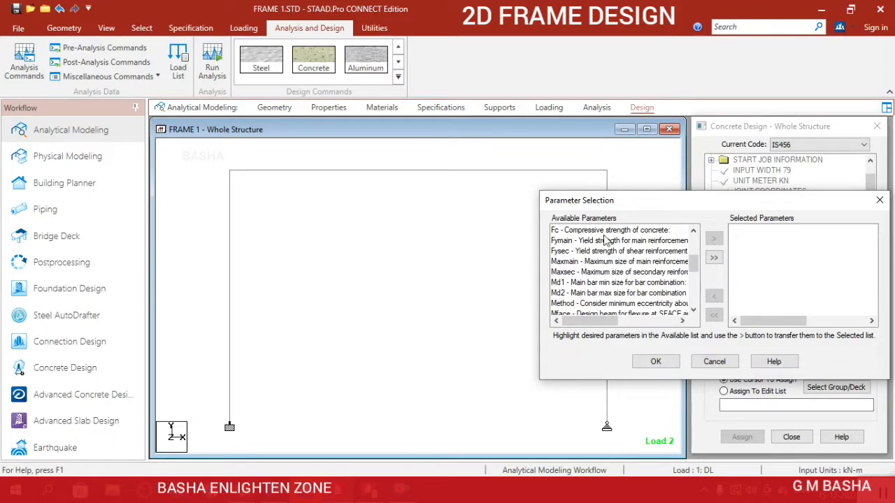
pyautogui.click(613, 231)
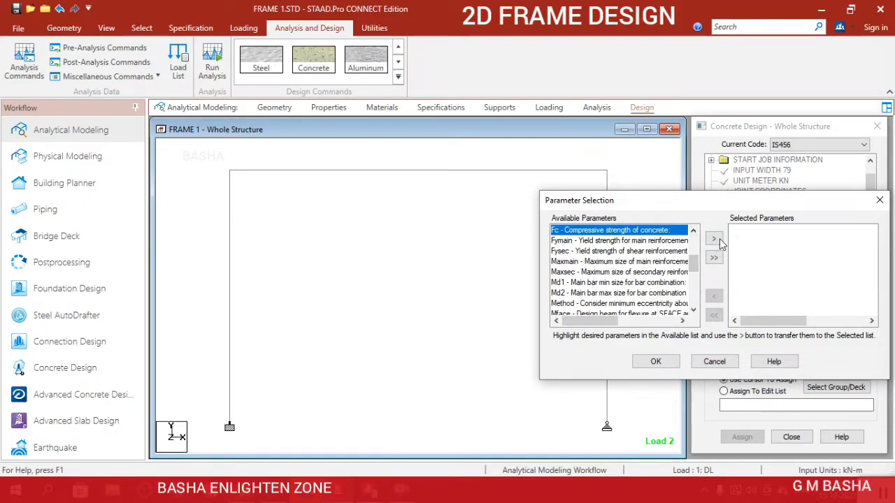
pyautogui.click(716, 238)
pyautogui.click(654, 240)
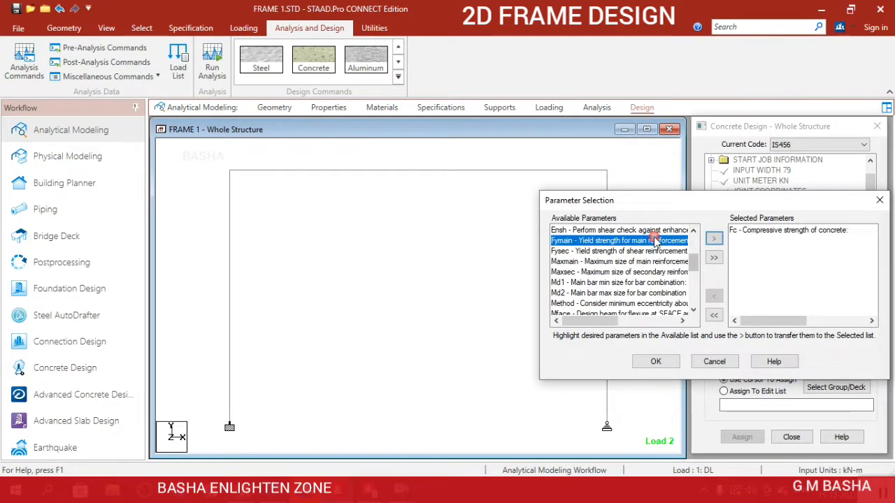
pyautogui.click(714, 238)
pyautogui.click(646, 240)
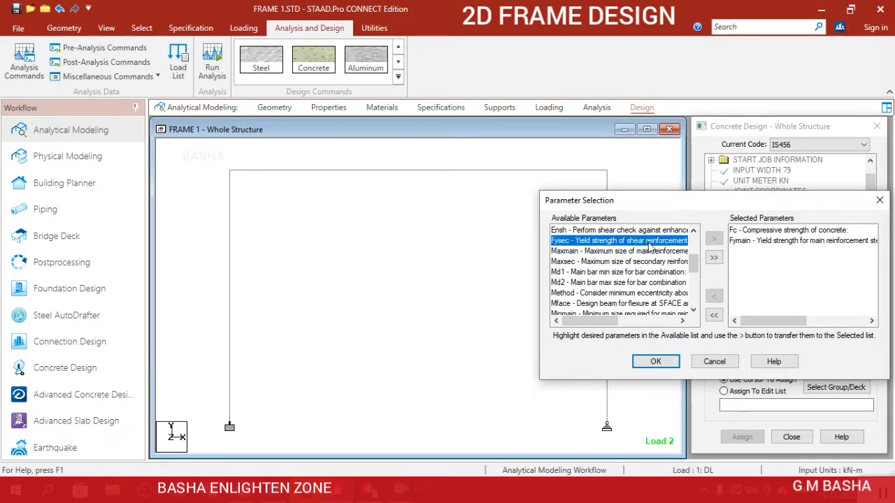
pyautogui.click(716, 239)
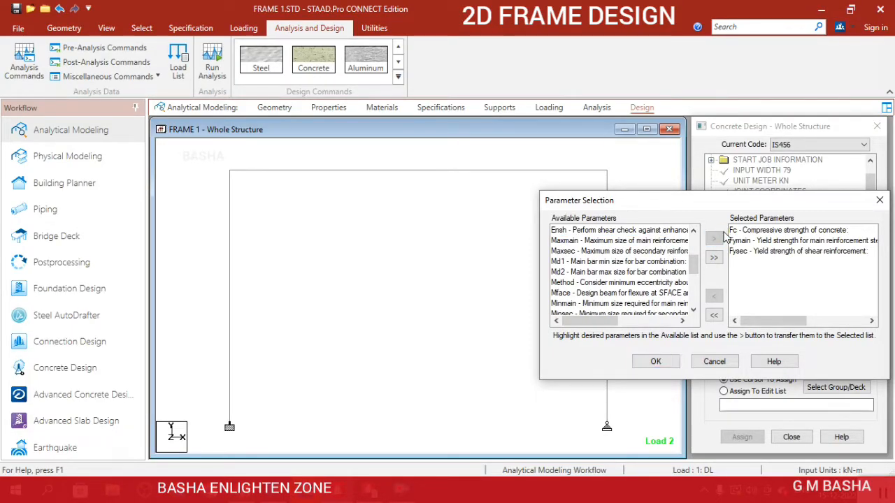
pyautogui.click(656, 363)
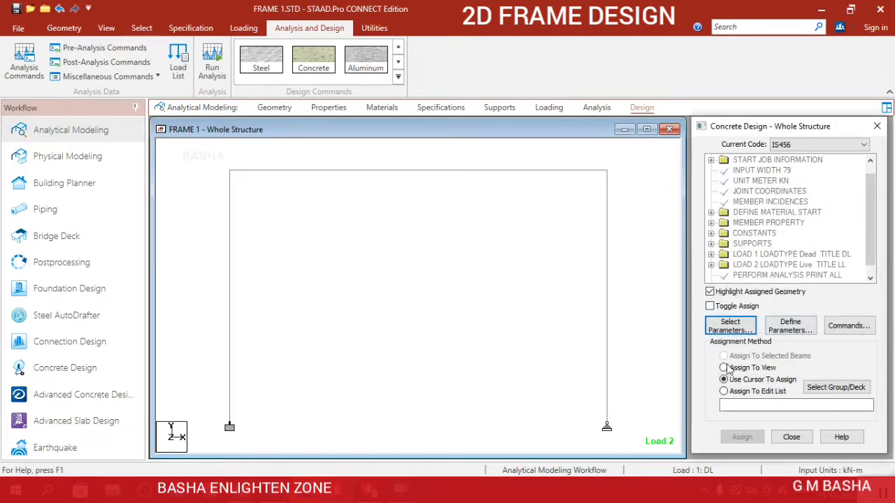
# Define the FC design parameter with a concrete compressive strength of 20000 kN/m2 and add it.
pyautogui.click(797, 329)
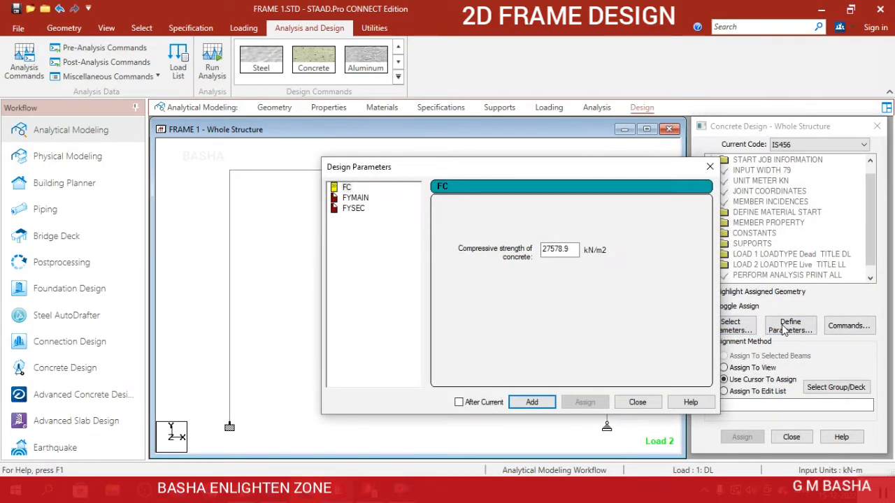
pyautogui.moveTo(576, 251); pyautogui.dragTo(544, 249)
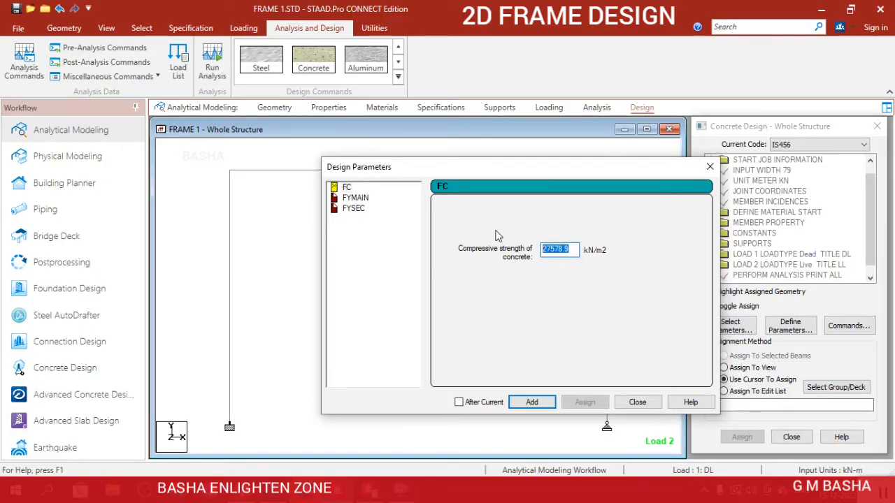
pyautogui.write('20000')
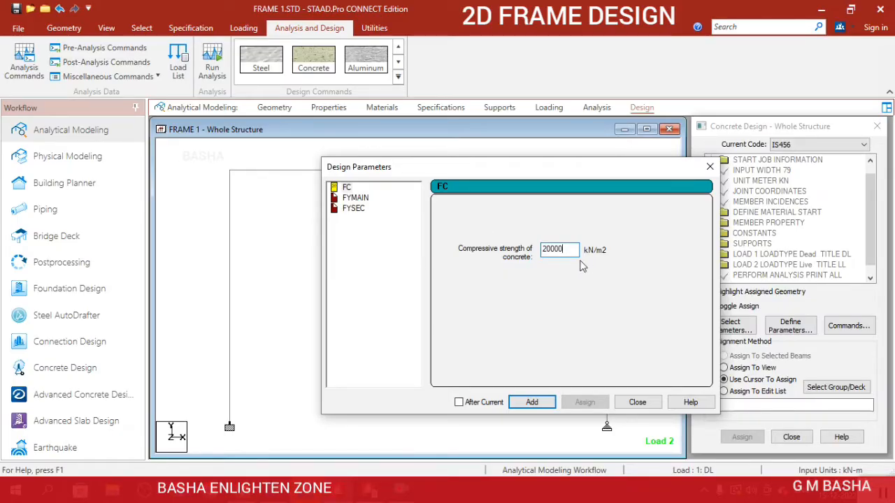
pyautogui.click(532, 403)
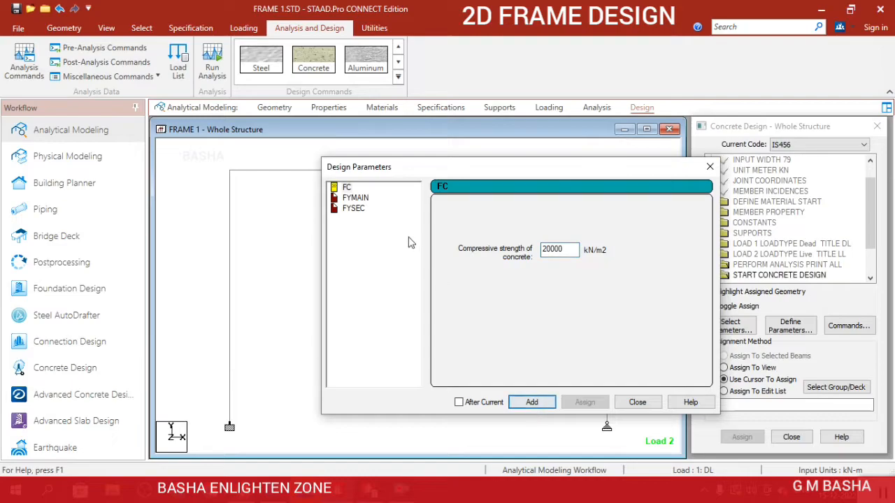
# Add the FYMAIN design parameter with a main reinforcement yield strength of 500000 kN/m2.
pyautogui.click(355, 198)
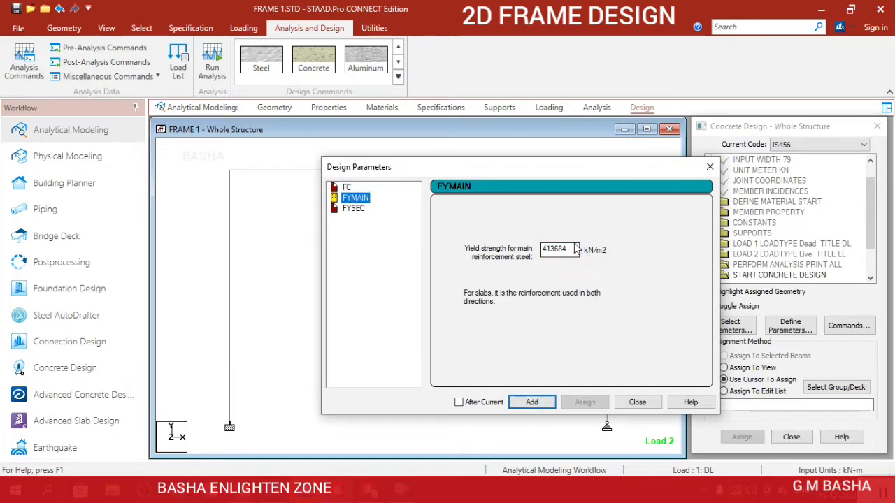
pyautogui.press('Tab')
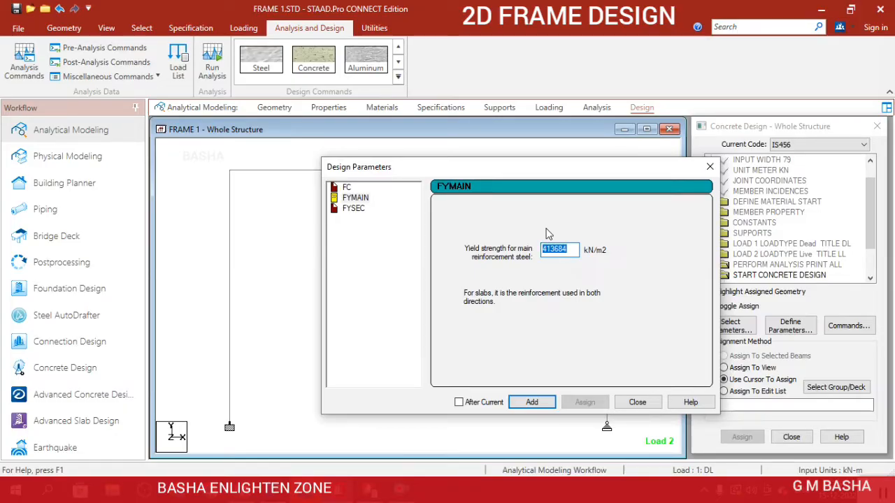
pyautogui.write('500000')
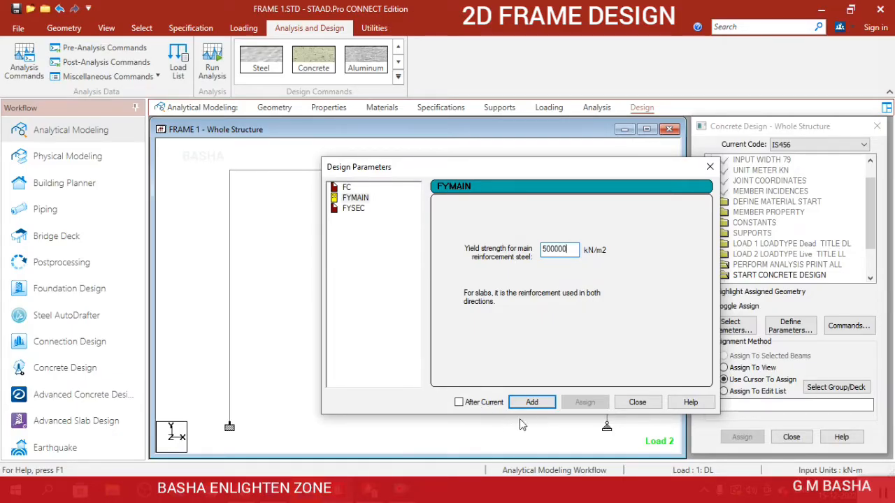
pyautogui.click(535, 404)
# Add the FYSEC design parameter with a shear reinforcement yield strength of 500000 kN/m2 and finish defining parameters.
pyautogui.click(360, 208)
pyautogui.moveTo(572, 248); pyautogui.dragTo(518, 243)
pyautogui.write('500000')
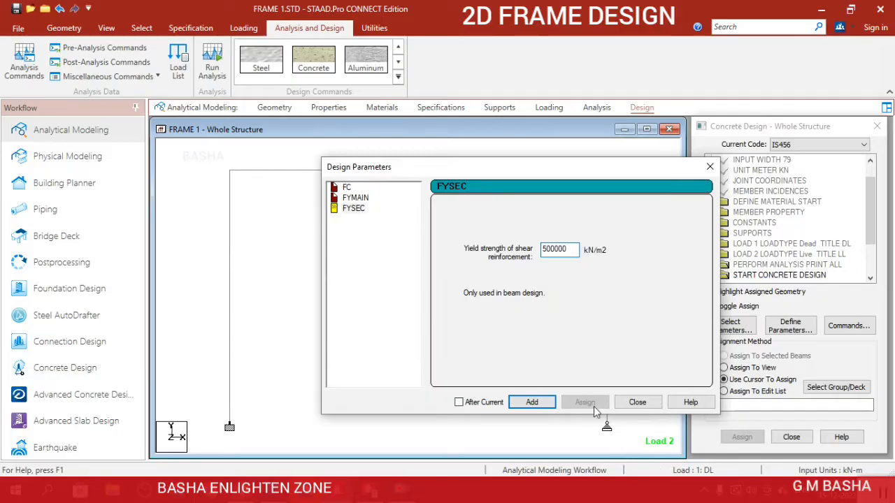
pyautogui.click(531, 402)
pyautogui.click(636, 402)
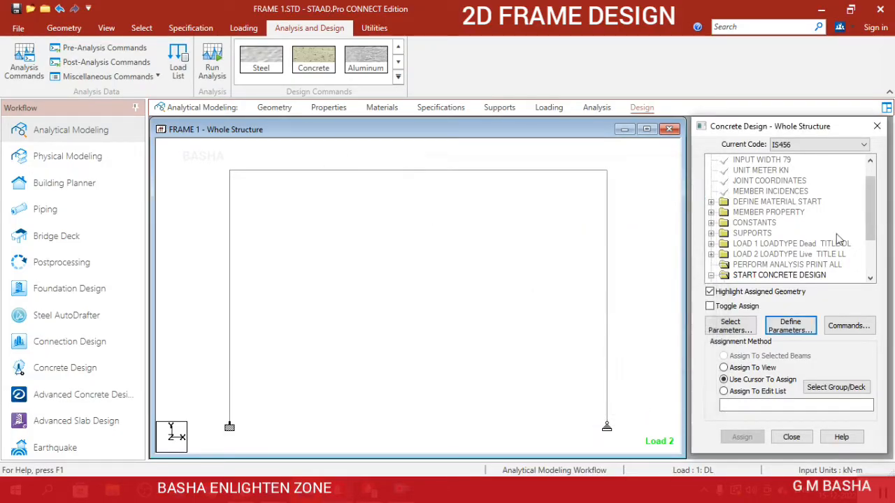
# Add the DESIGN BEAM, DESIGN COLUMN and TAKE OFF commands to the concrete design.
pyautogui.click(844, 327)
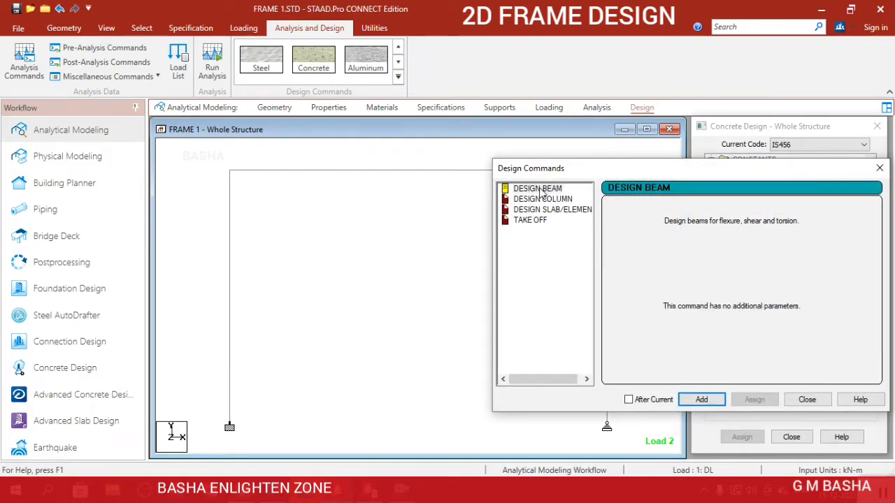
pyautogui.click(551, 190)
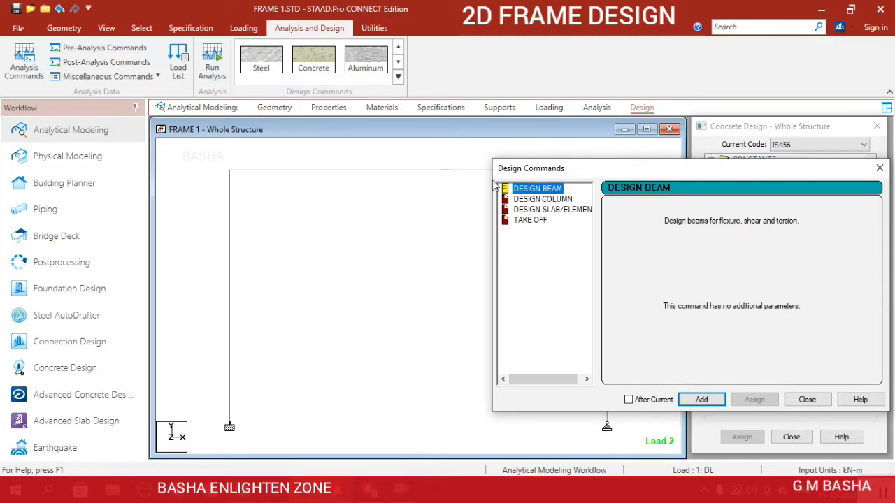
pyautogui.click(702, 399)
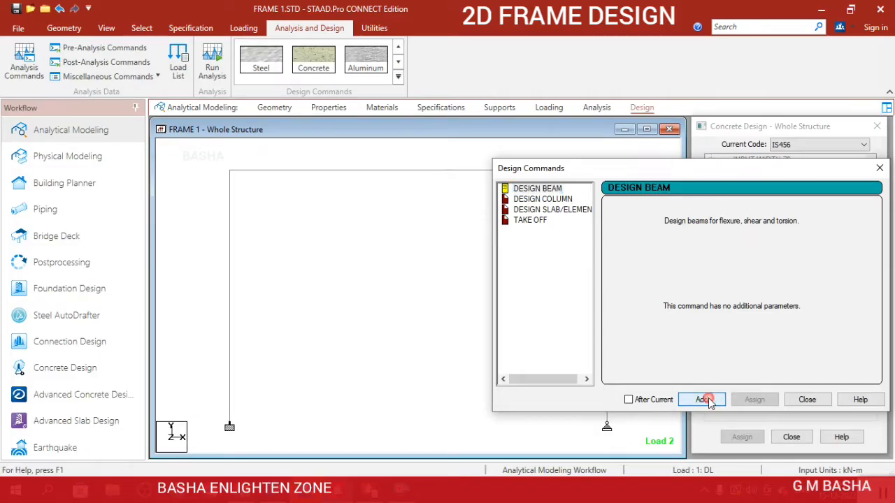
pyautogui.click(564, 203)
pyautogui.click(701, 400)
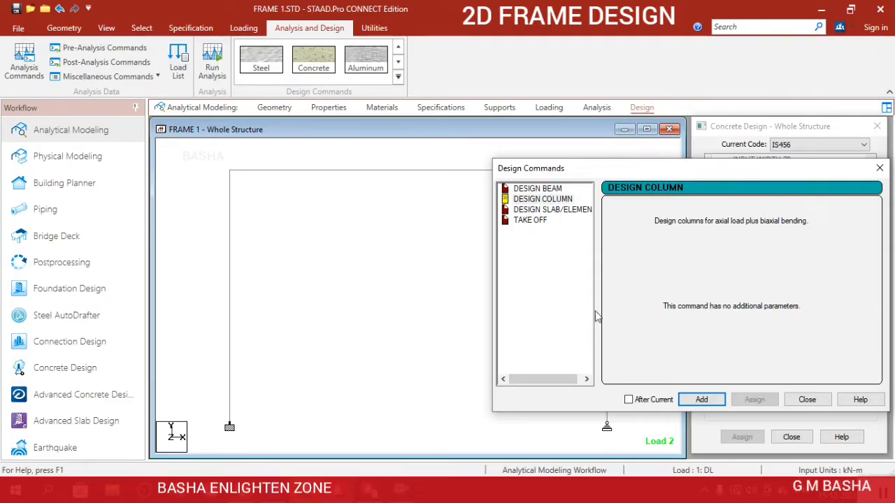
pyautogui.click(539, 222)
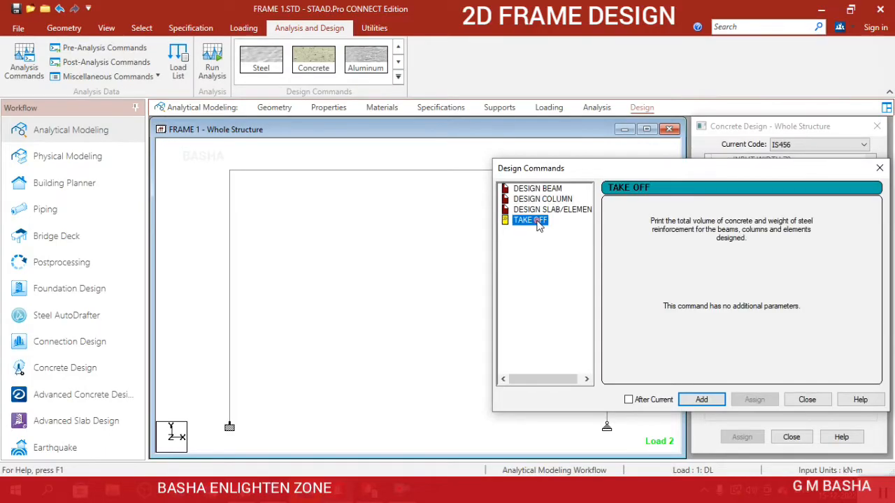
pyautogui.click(700, 400)
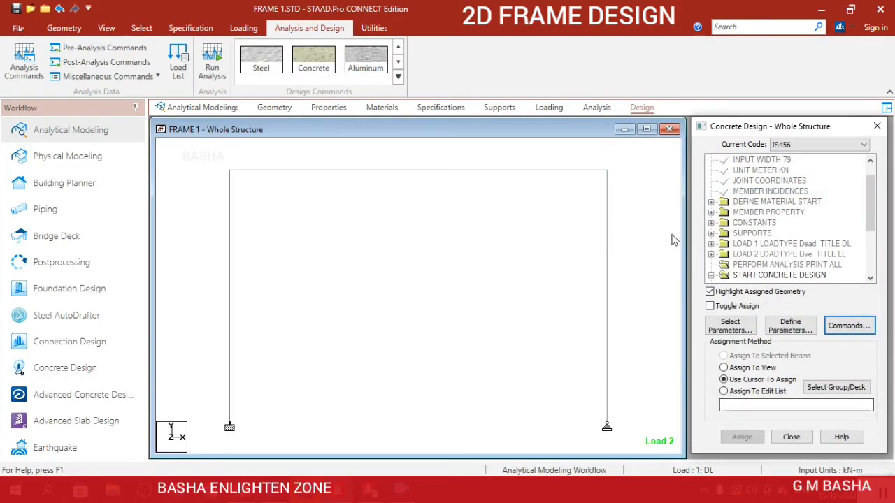
# Assign the FC 20000 parameter to all members in the view and confirm the assignment.
pyautogui.scroll(-3, 761, 222)
pyautogui.click(761, 223)
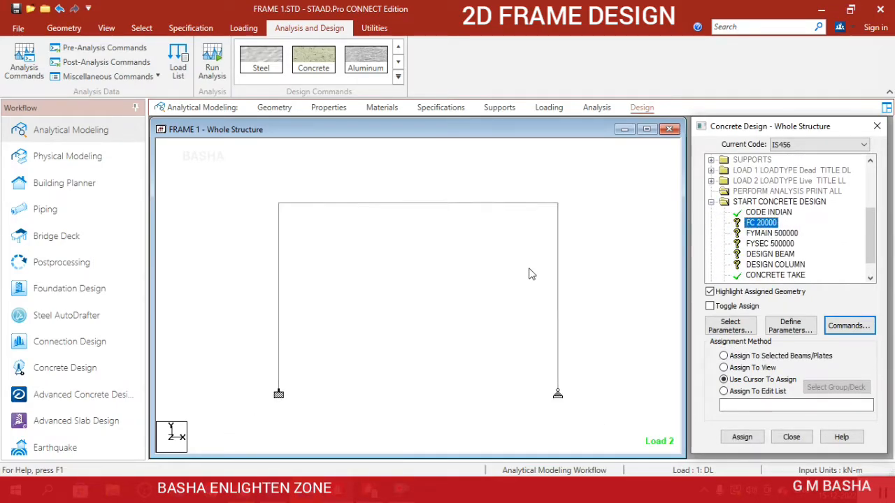
pyautogui.click(752, 368)
pyautogui.click(739, 436)
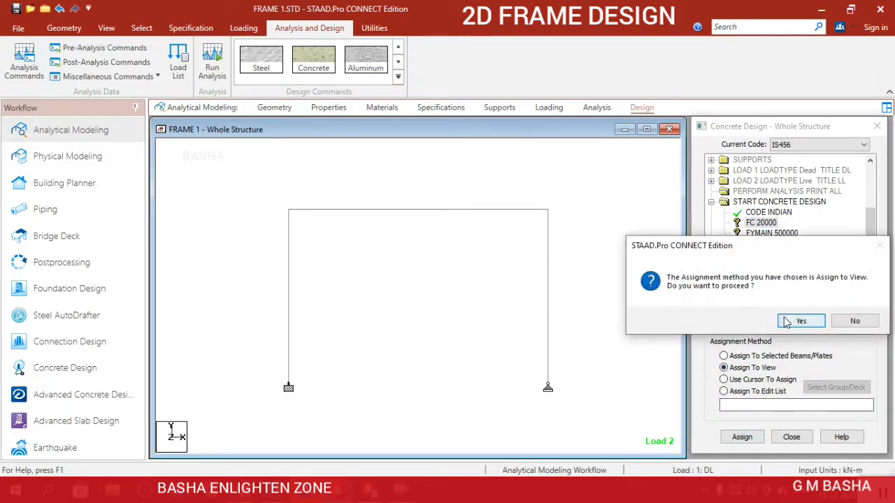
pyautogui.click(799, 320)
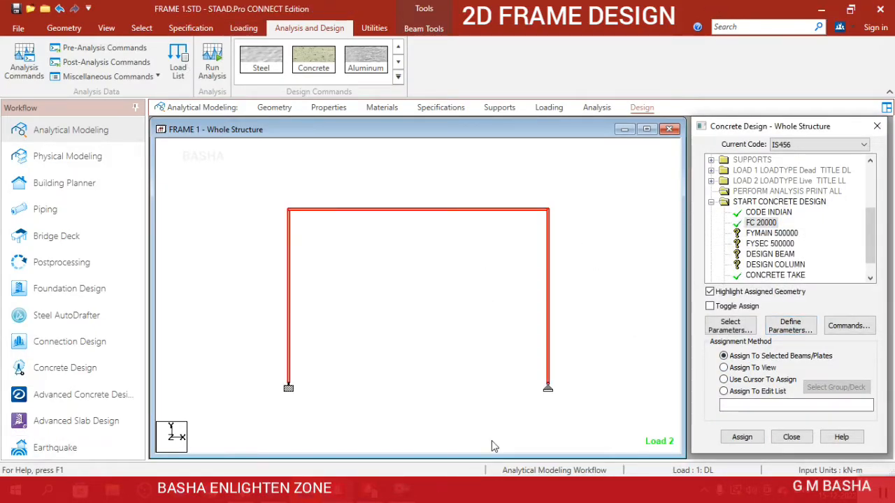
# Assign the FYMAIN 500000 and FYSEC 500000 parameters to all members in the view.
pyautogui.click(758, 235)
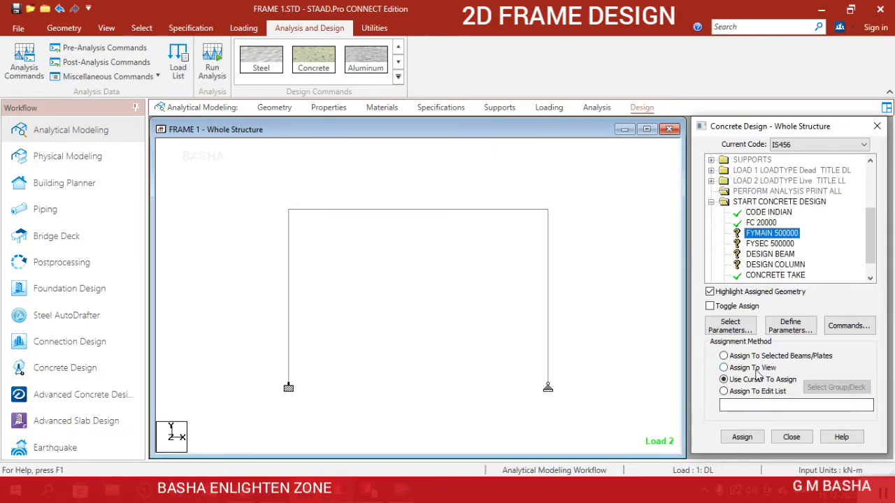
pyautogui.click(724, 368)
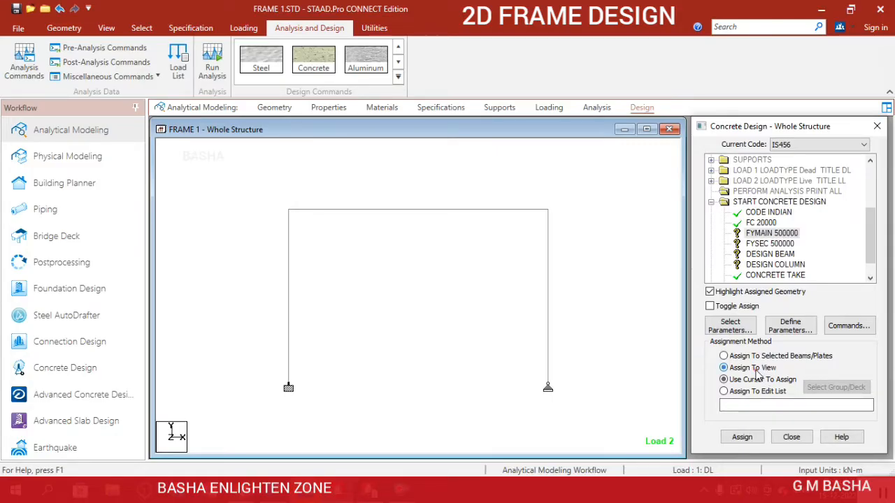
pyautogui.click(741, 437)
pyautogui.click(799, 322)
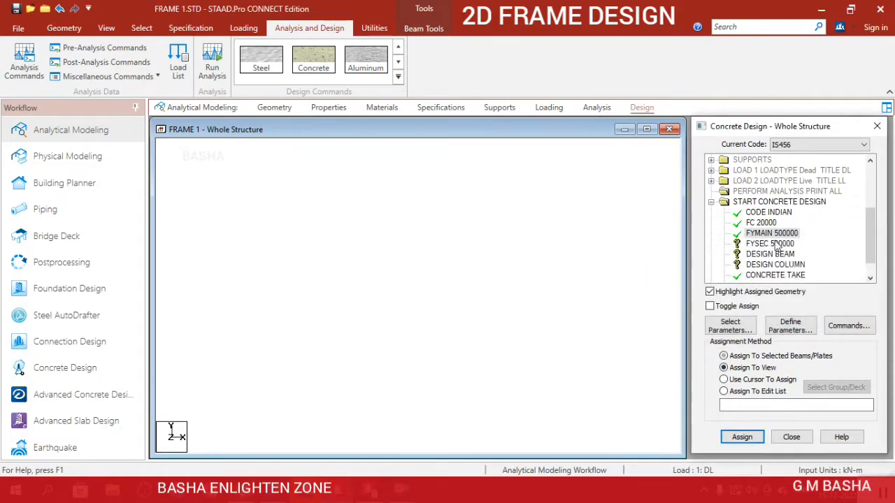
pyautogui.click(724, 367)
pyautogui.click(741, 436)
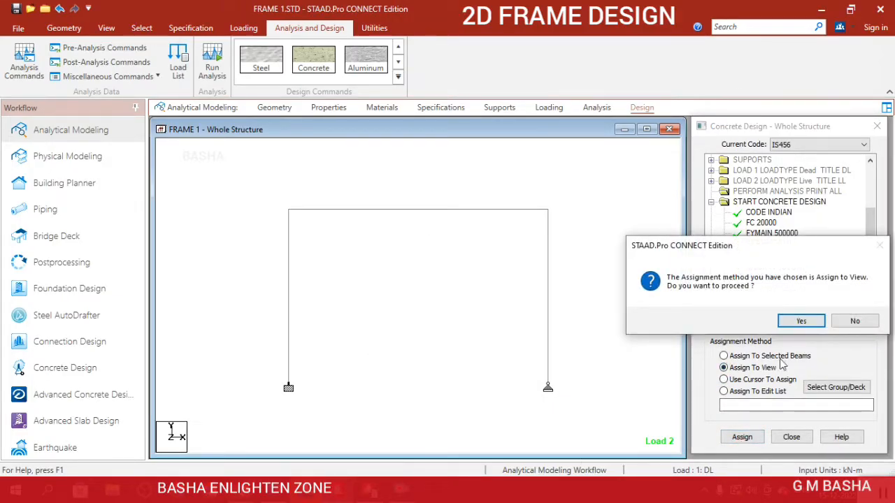
pyautogui.click(799, 321)
# Assign the DESIGN BEAM command to the frame's horizontal top beam.
pyautogui.click(742, 255)
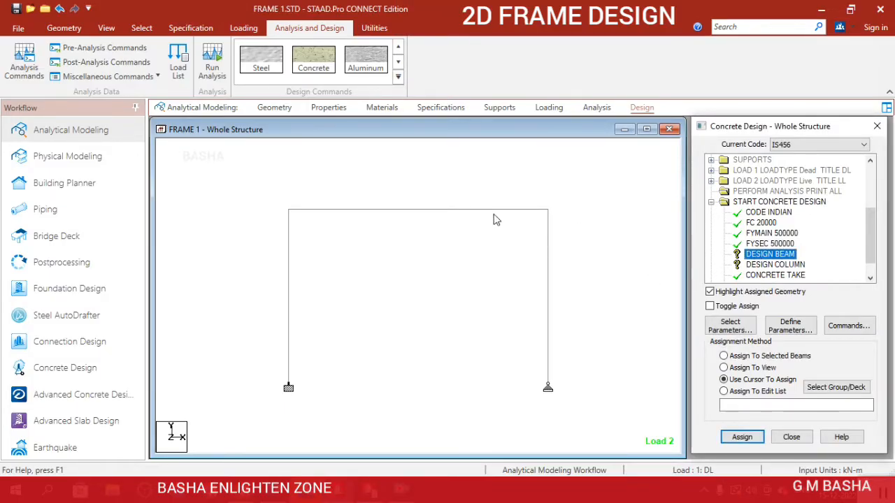
pyautogui.click(498, 209)
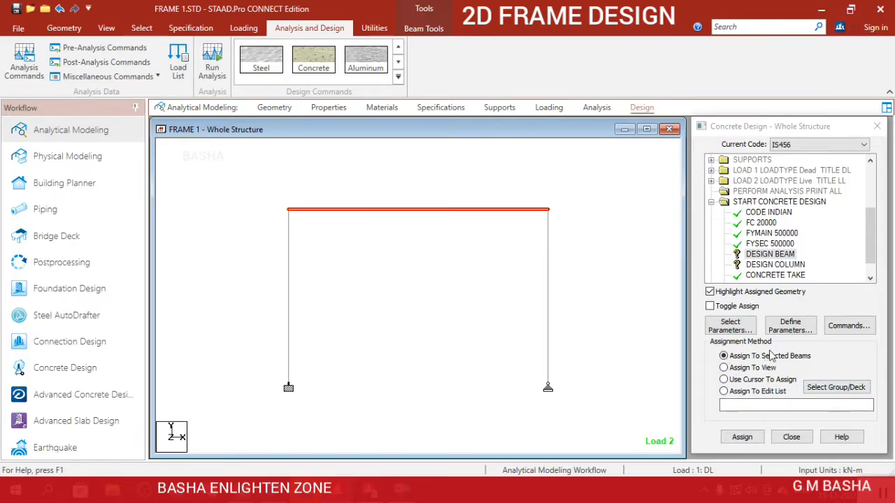
pyautogui.click(742, 437)
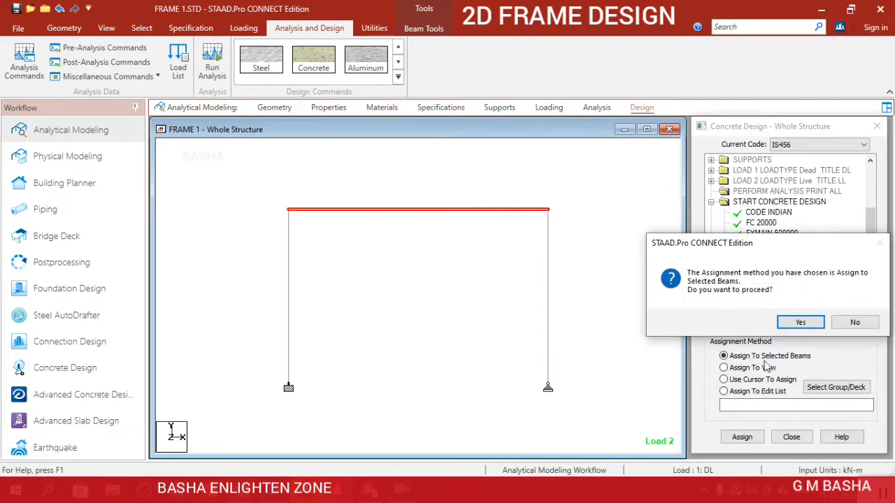
pyautogui.click(800, 321)
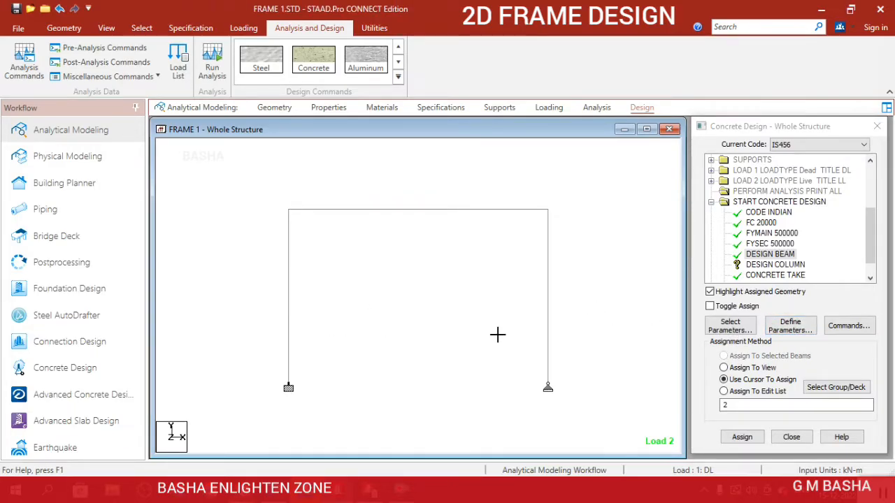
# Assign the DESIGN COLUMN command to both vertical columns of the frame and clear the selection.
pyautogui.moveTo(498, 335); pyautogui.dragTo(593, 331)
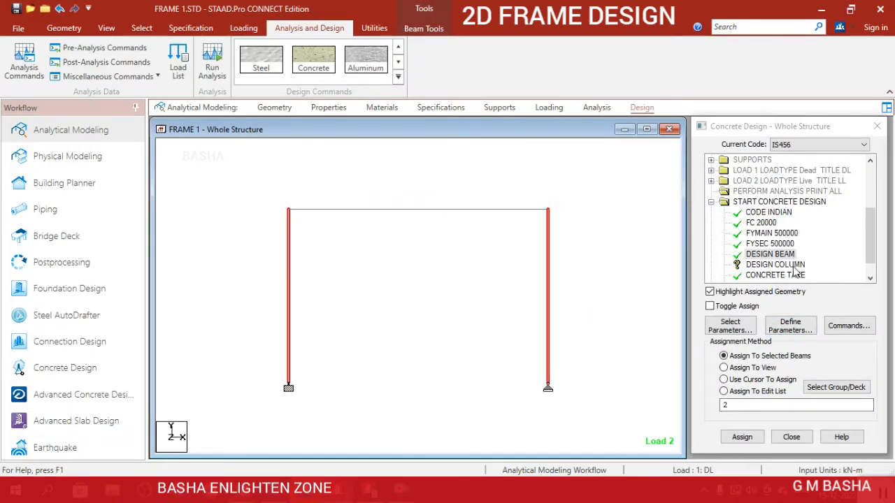
pyautogui.click(794, 267)
pyautogui.moveTo(286, 276); pyautogui.dragTo(576, 345)
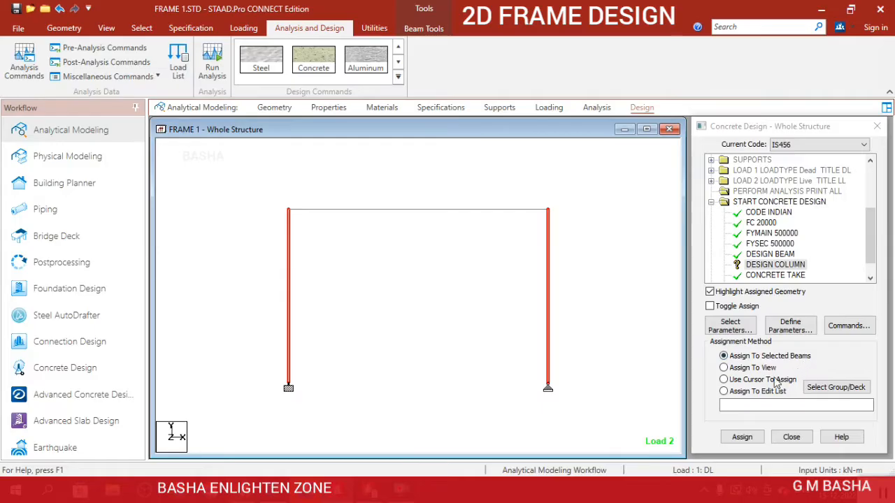
pyautogui.click(742, 440)
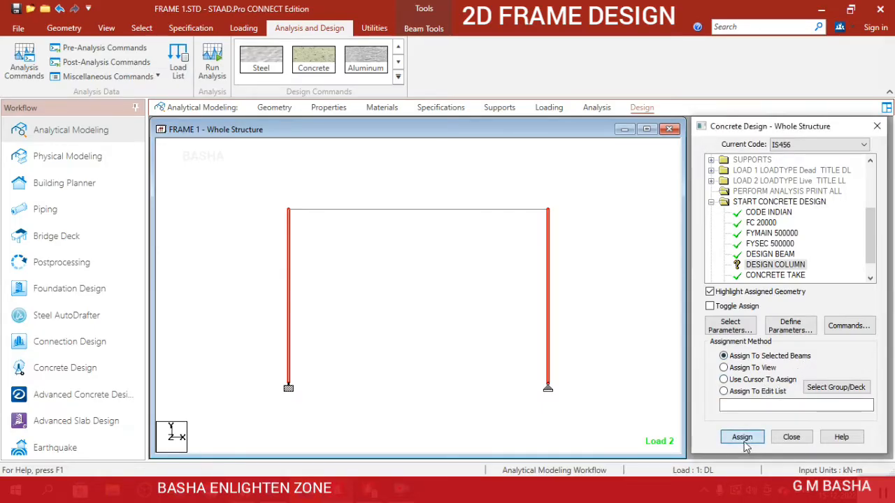
pyautogui.click(804, 321)
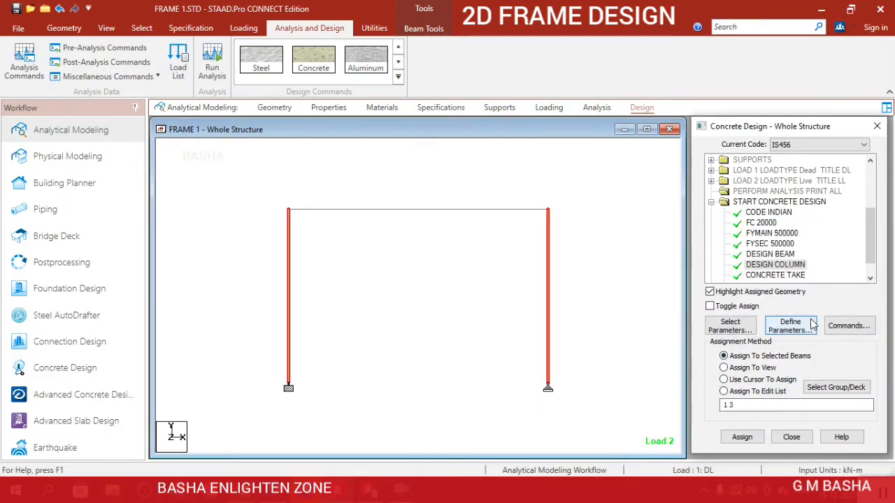
pyautogui.click(612, 280)
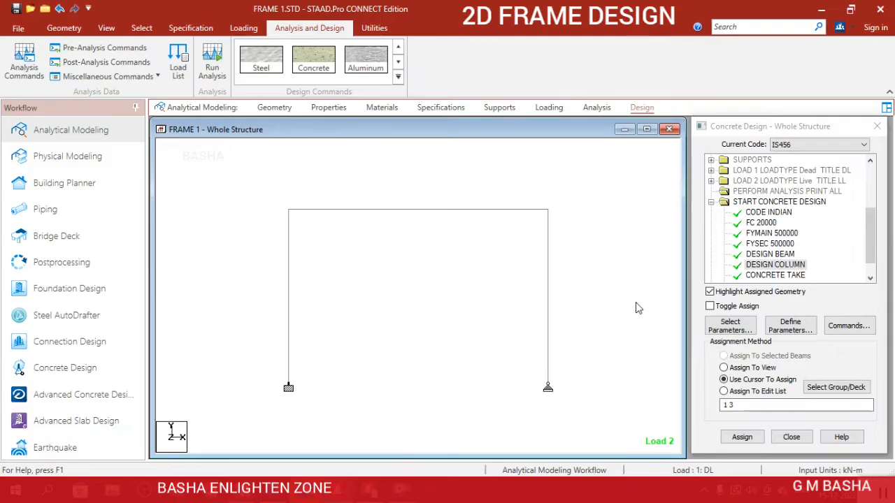
# Add another Perform Analysis command with the All print option after the concrete design commands.
pyautogui.click(596, 112)
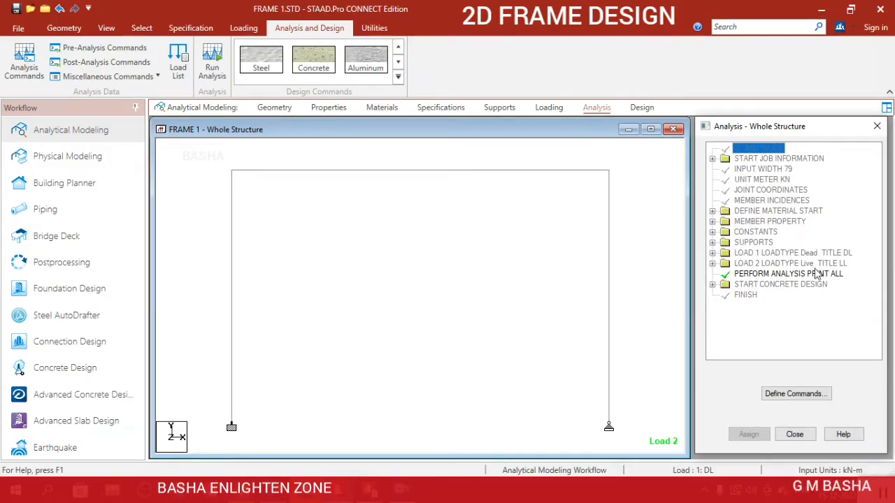
pyautogui.click(797, 393)
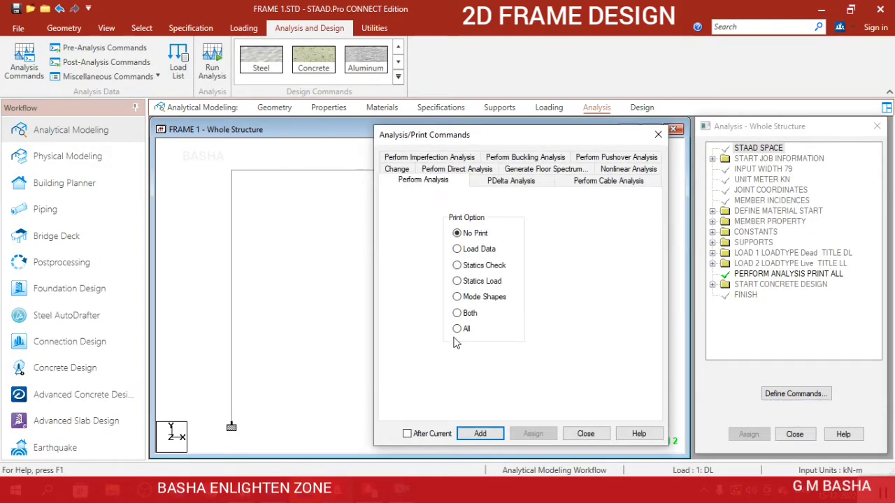
pyautogui.click(482, 433)
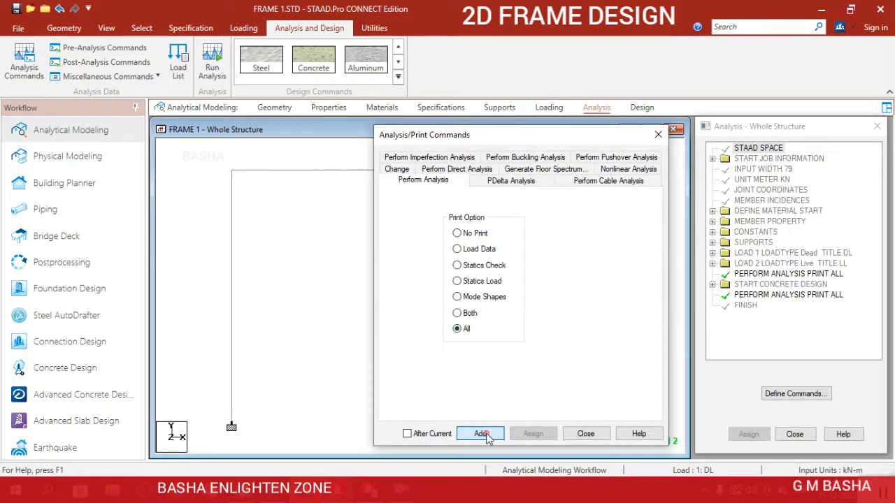
pyautogui.click(585, 433)
# Run the analysis and close its report, staying in modeling mode.
pyautogui.click(211, 62)
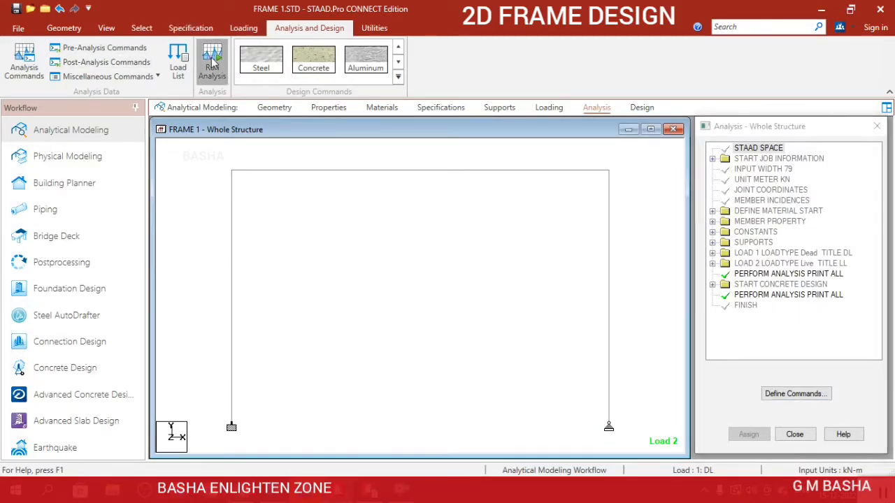
pyautogui.click(441, 326)
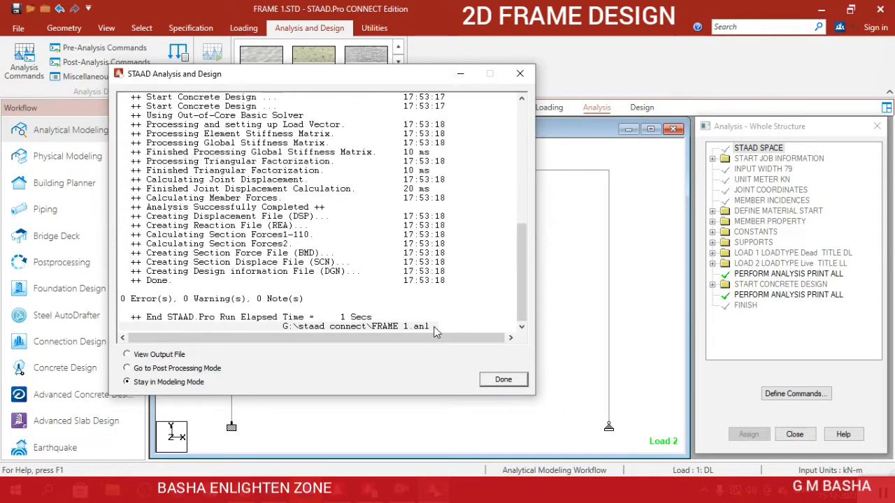
pyautogui.click(523, 379)
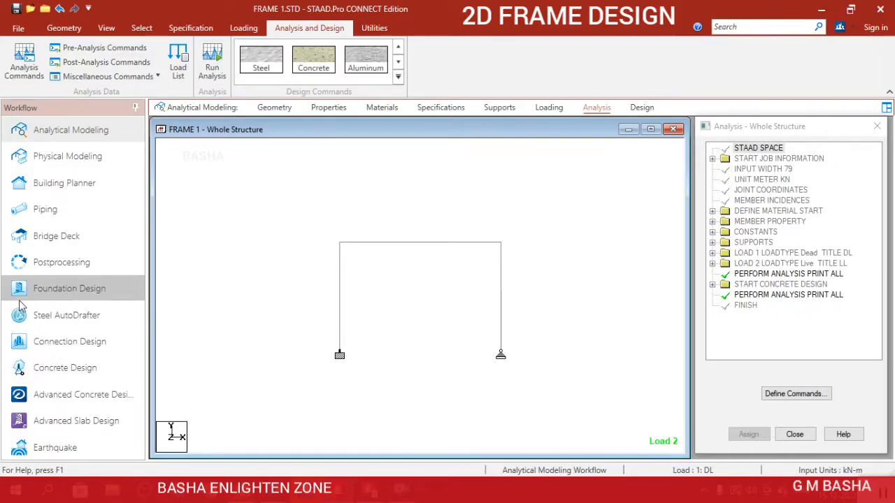
# Switch to postprocessing with load cases DL and LL, and show the Shear Y diagram in a maximized structure view.
pyautogui.click(37, 270)
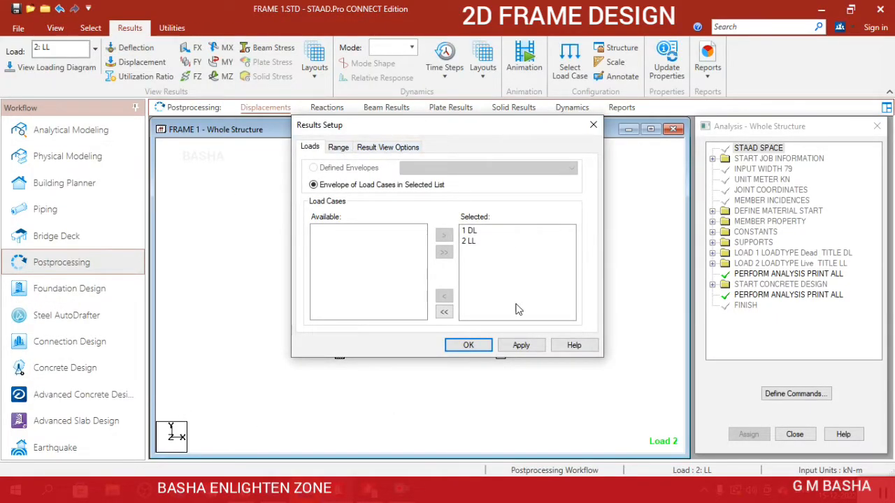
pyautogui.click(468, 345)
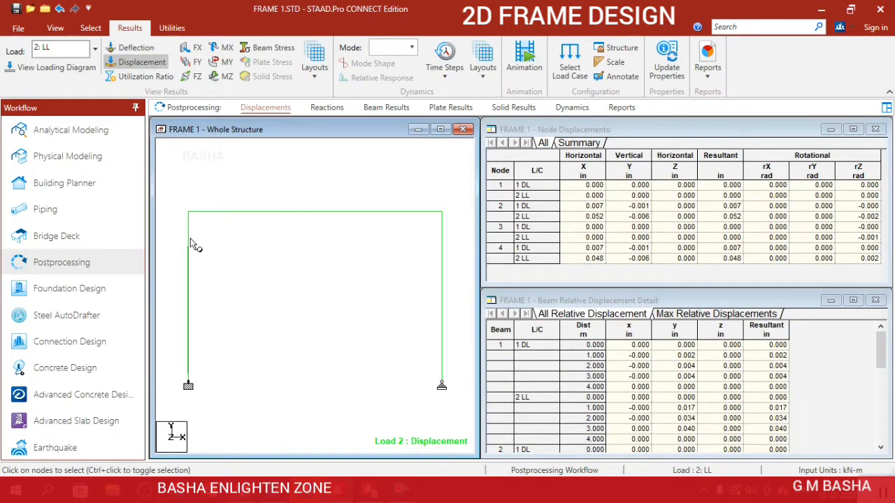
pyautogui.click(195, 61)
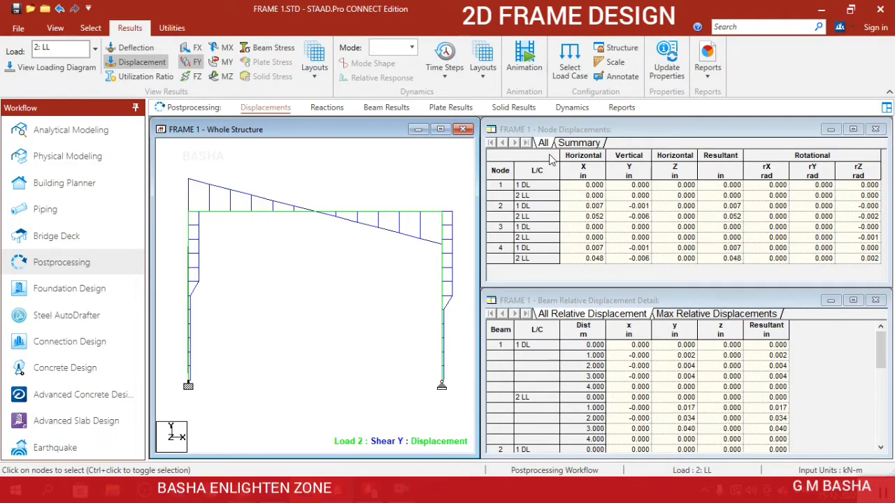
pyautogui.click(440, 129)
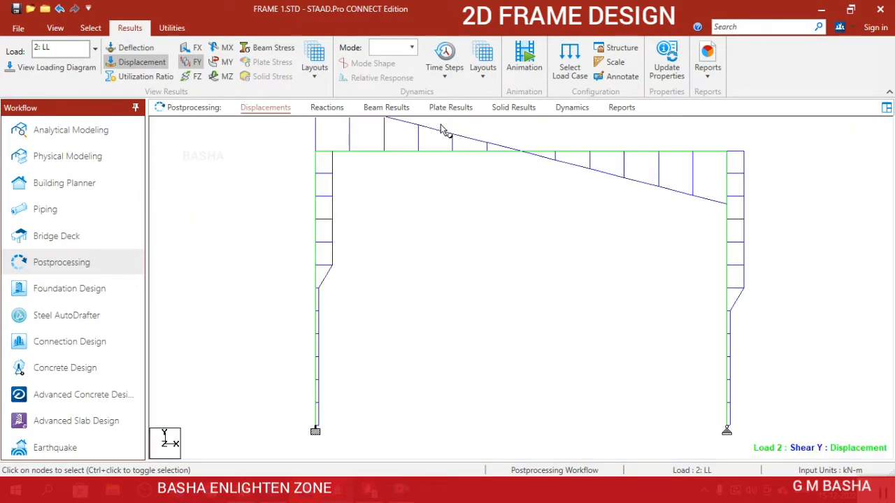
# Annotate the beam results with the end and maximum values for both bending and shear.
pyautogui.click(613, 76)
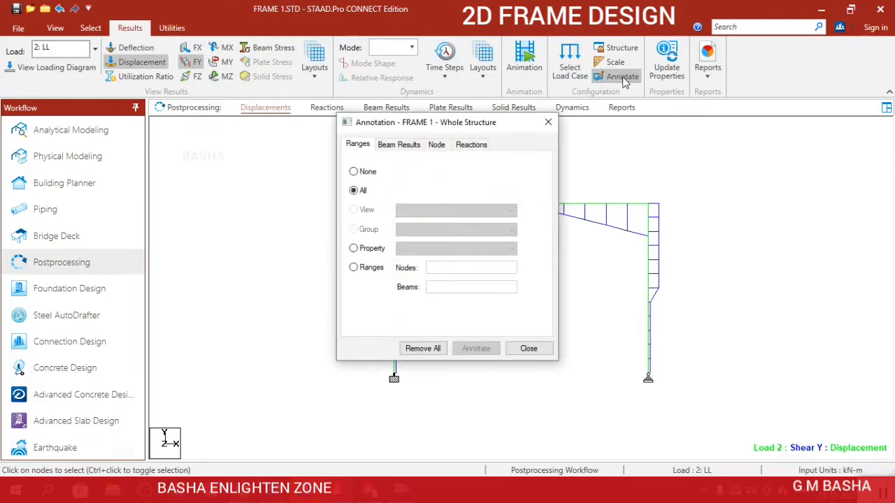
pyautogui.click(407, 147)
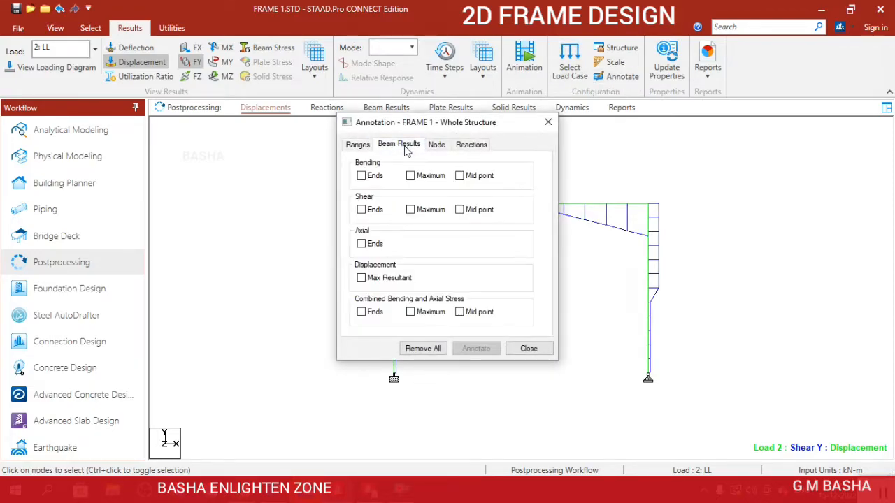
pyautogui.click(411, 209)
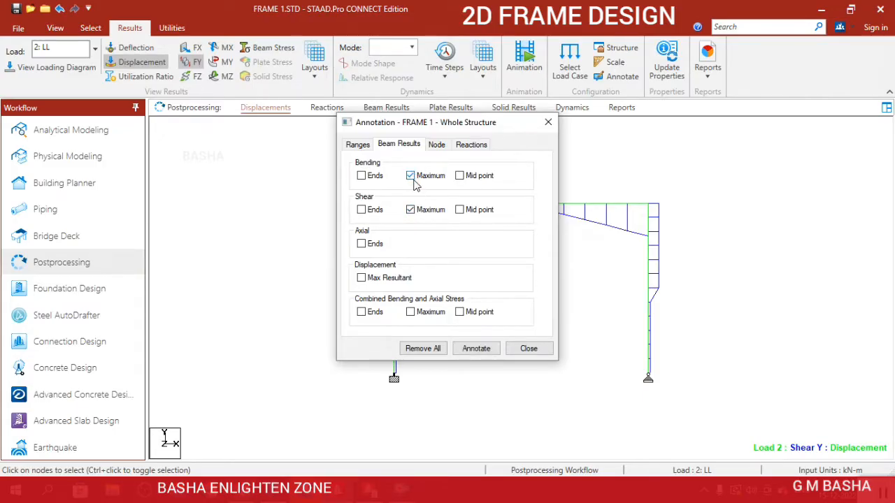
pyautogui.click(361, 175)
pyautogui.click(361, 210)
pyautogui.click(472, 349)
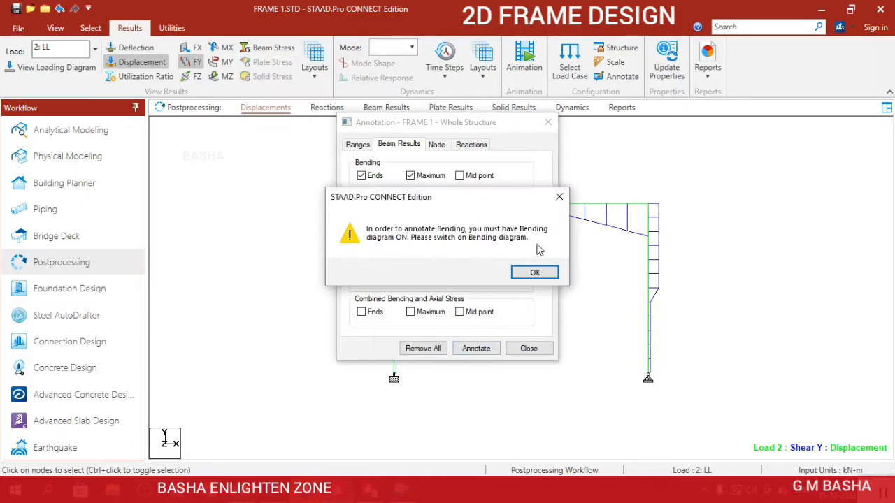
pyautogui.click(538, 272)
pyautogui.moveTo(511, 127)
pyautogui.mouseDown()
pyautogui.moveTo(894, 59)
pyautogui.moveTo(894, 82)
pyautogui.mouseUp()
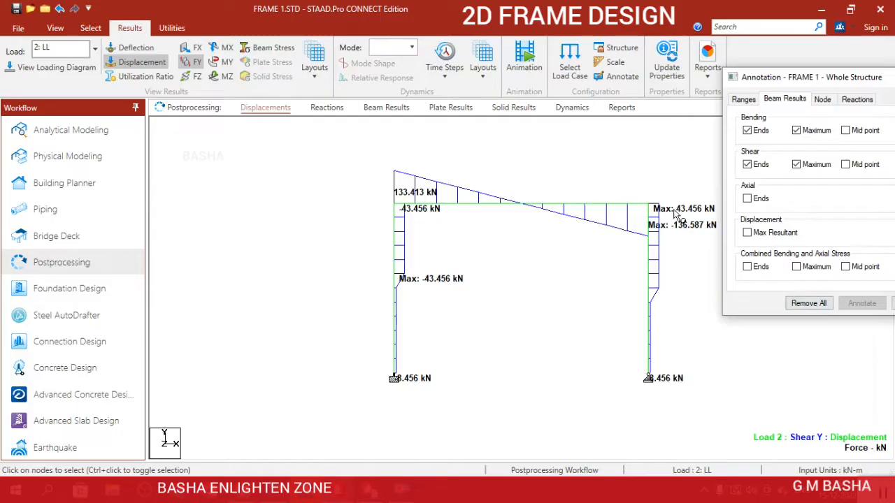
pyautogui.moveTo(867, 77); pyautogui.dragTo(824, 72)
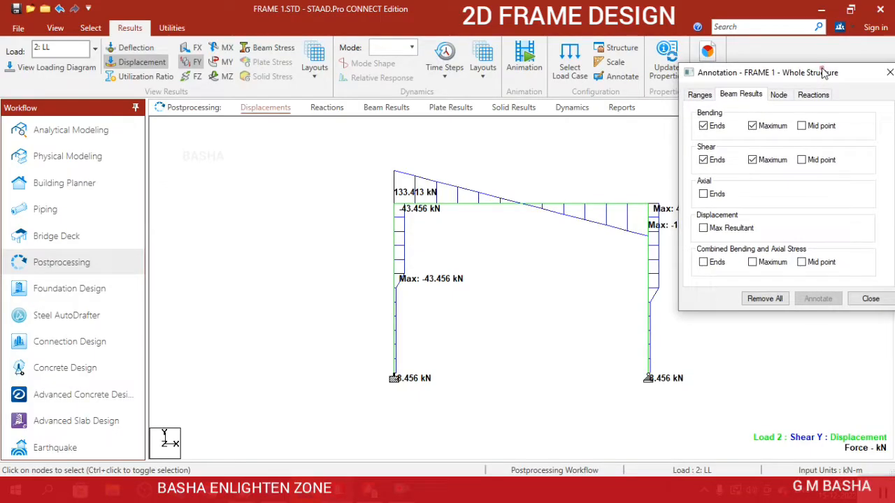
pyautogui.click(882, 72)
# Display the Bending Z diagram for load case LL and switch off the shear force, torsion and Bending Y diagrams.
pyautogui.click(217, 65)
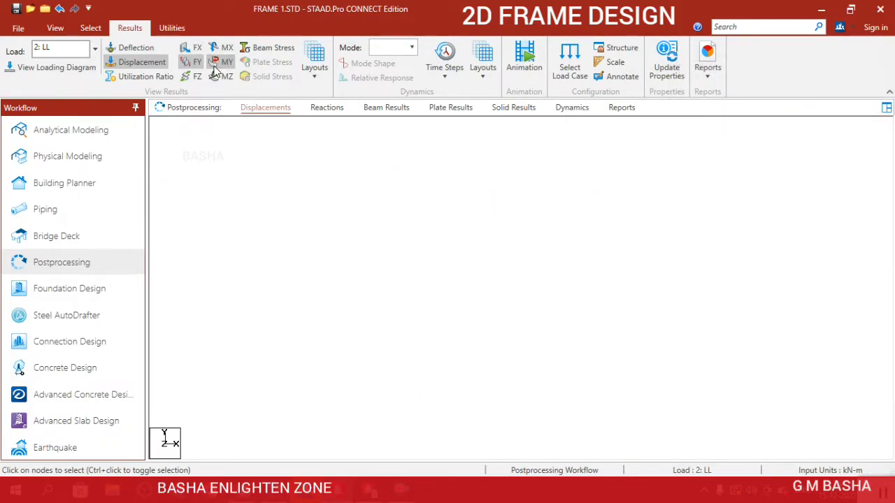
pyautogui.click(224, 52)
pyautogui.click(227, 78)
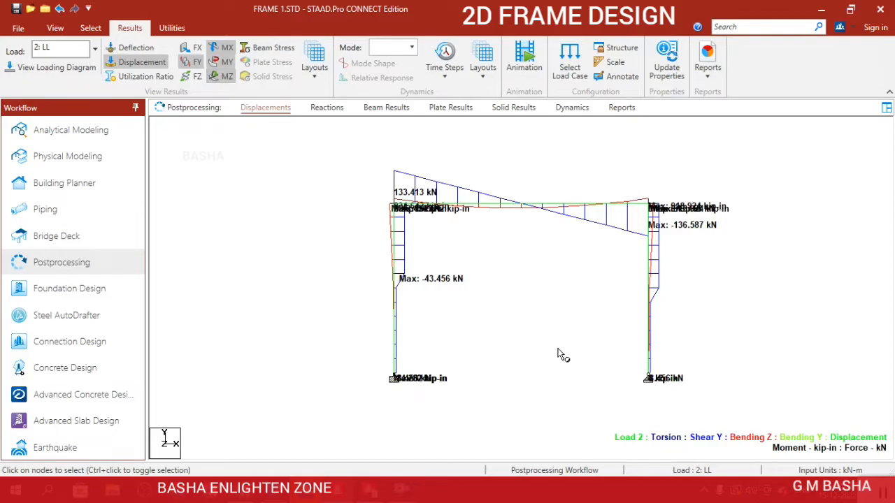
pyautogui.click(226, 64)
pyautogui.click(224, 48)
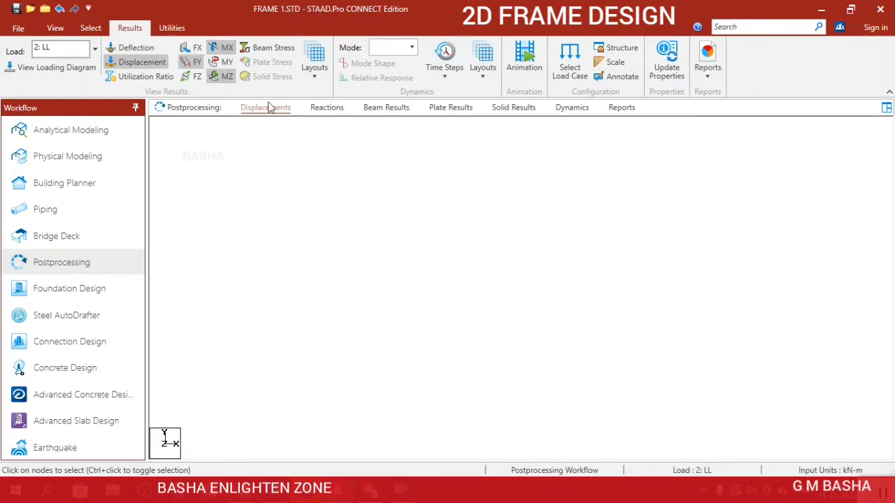
pyautogui.click(195, 63)
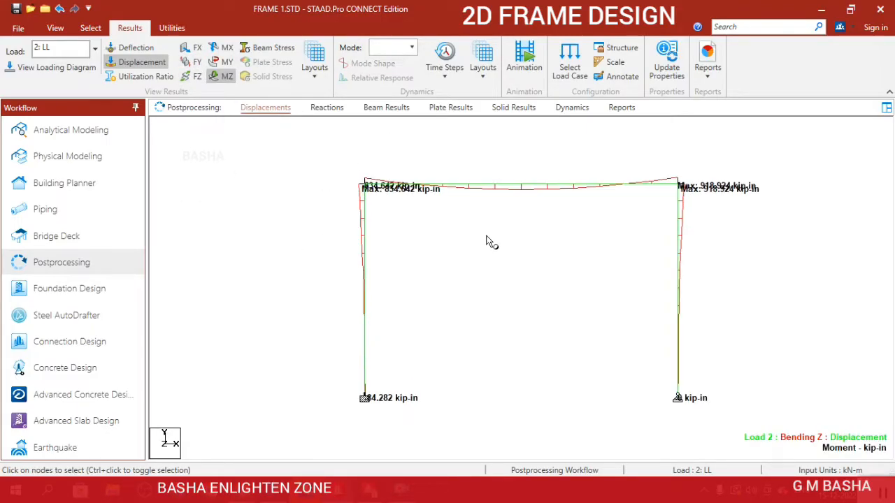
# Remove the bending end values from the beam result annotations, keeping the maximum bending values.
pyautogui.scroll(1, 485, 167)
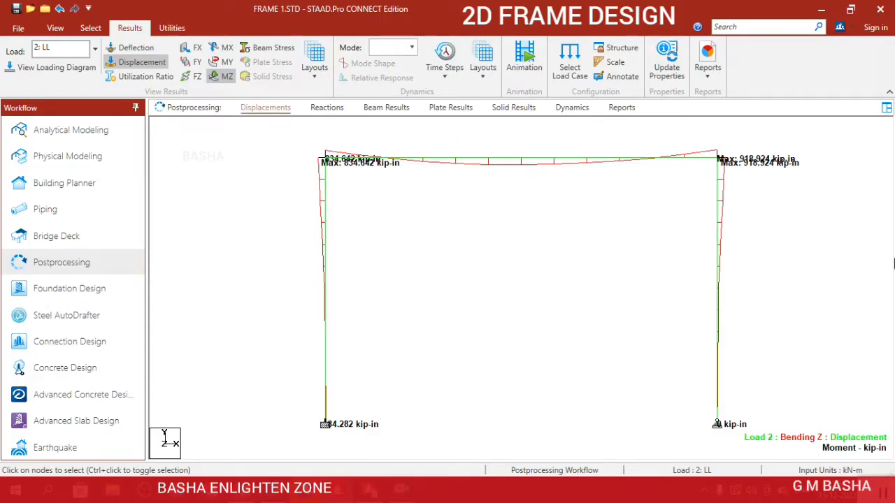
pyautogui.scroll(-1, 667, 354)
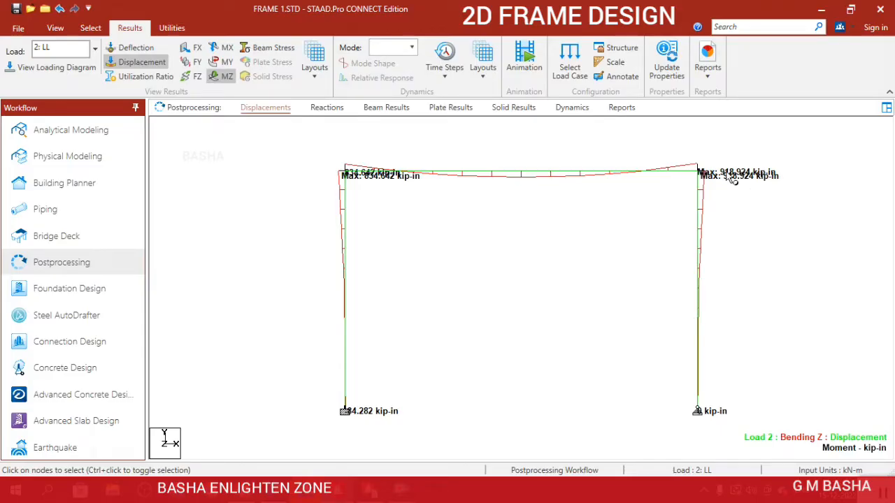
pyautogui.click(636, 80)
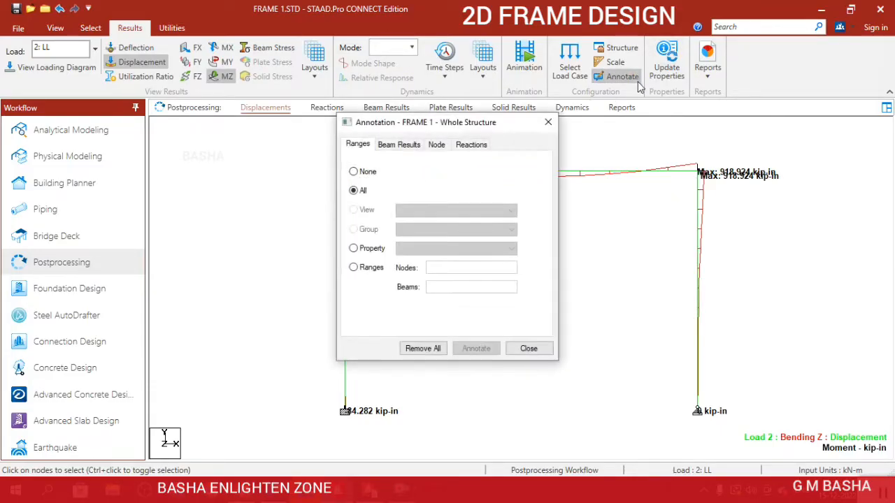
pyautogui.click(411, 145)
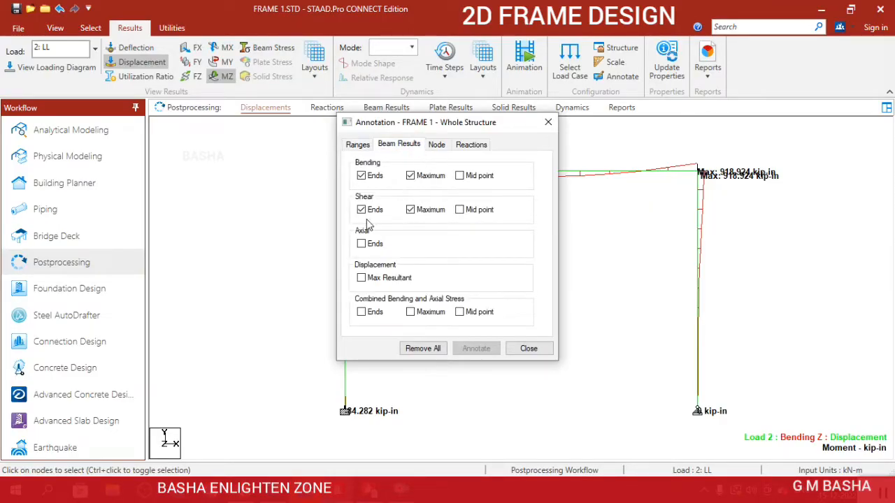
pyautogui.click(362, 176)
pyautogui.click(475, 353)
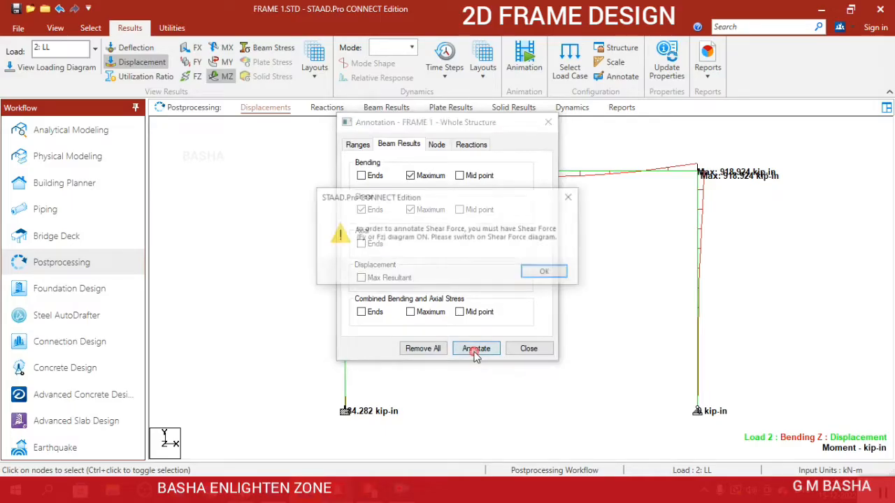
pyautogui.click(544, 272)
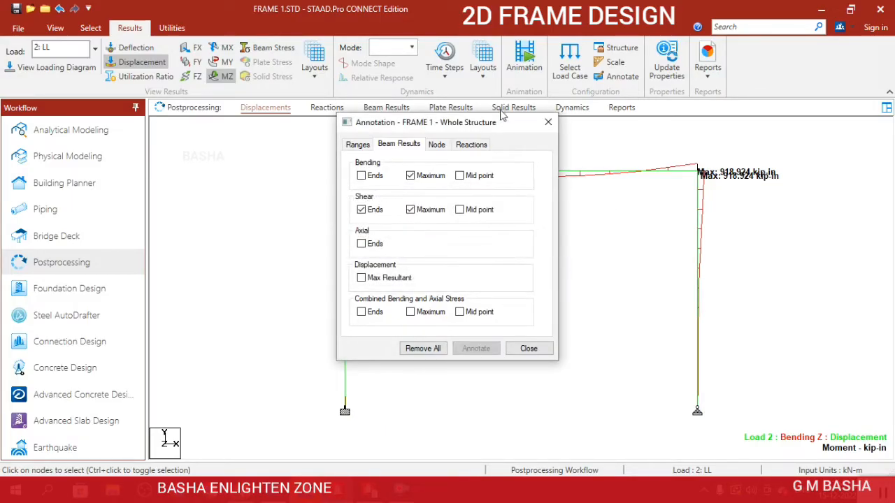
pyautogui.moveTo(504, 130); pyautogui.dragTo(560, 292)
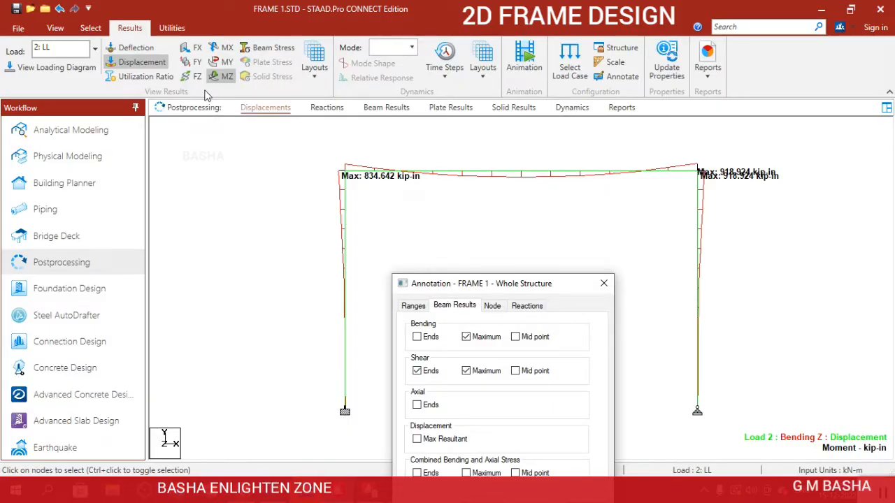
pyautogui.click(604, 283)
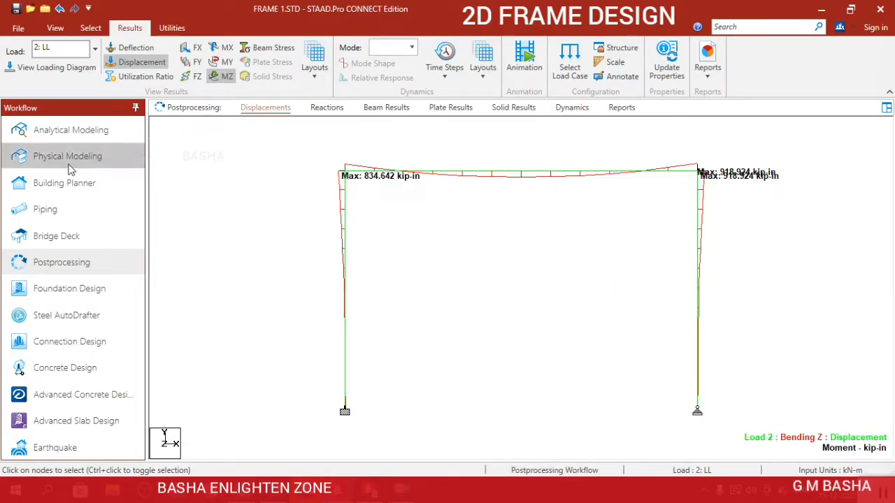
# Return to analytical modeling and inspect the concrete design details of the top beam.
pyautogui.click(59, 133)
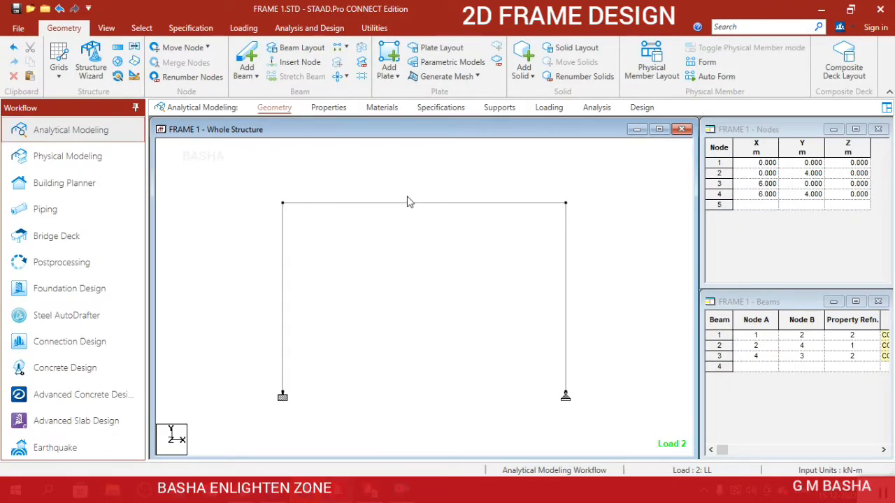
pyautogui.doubleClick(415, 203)
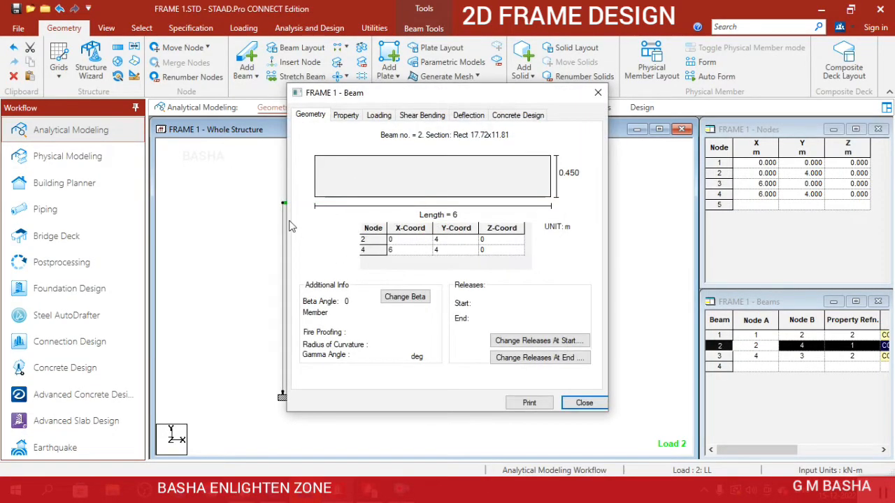
pyautogui.click(516, 115)
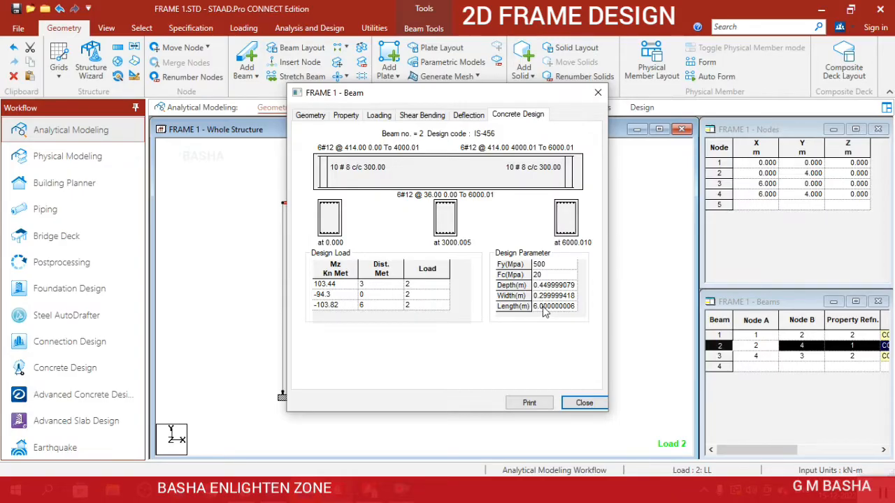
pyautogui.click(583, 403)
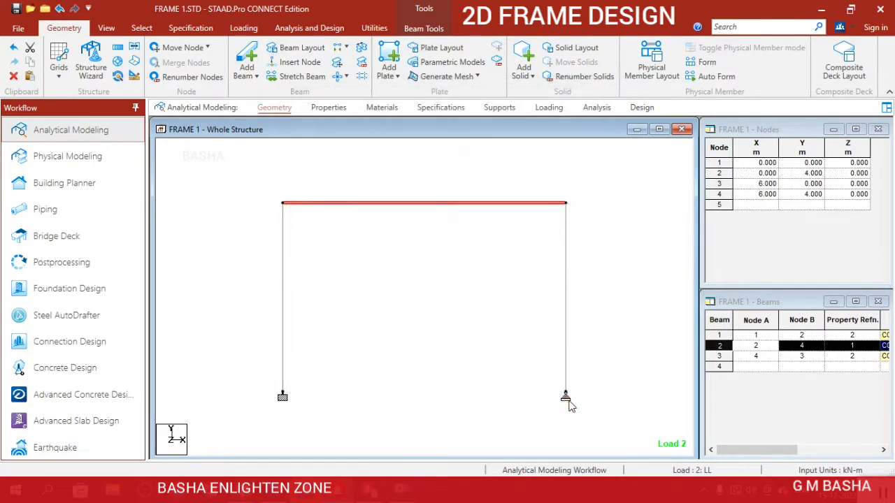
# Inspect the concrete design details of the column on the pinned support.
pyautogui.click(567, 338)
pyautogui.doubleClick(567, 338)
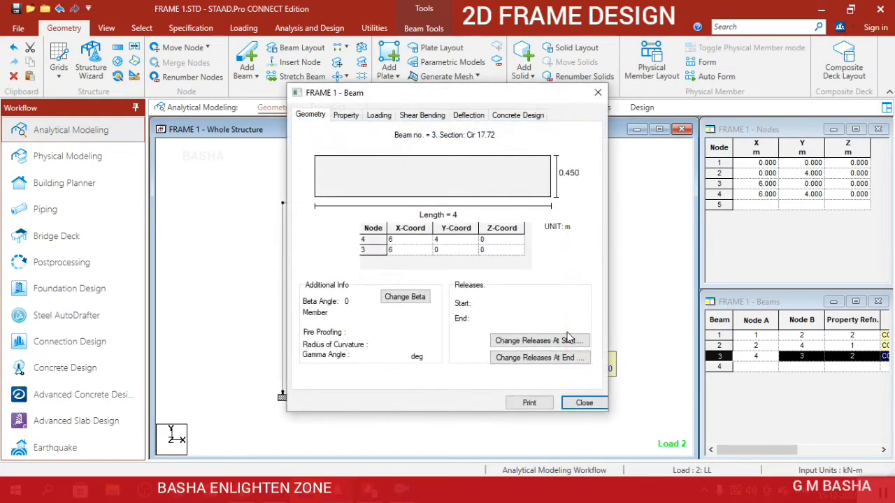
pyautogui.click(537, 115)
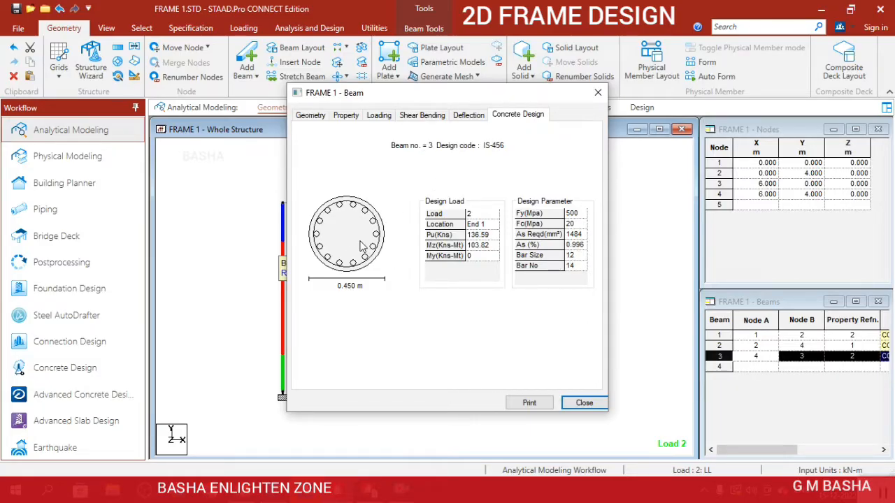
pyautogui.click(598, 94)
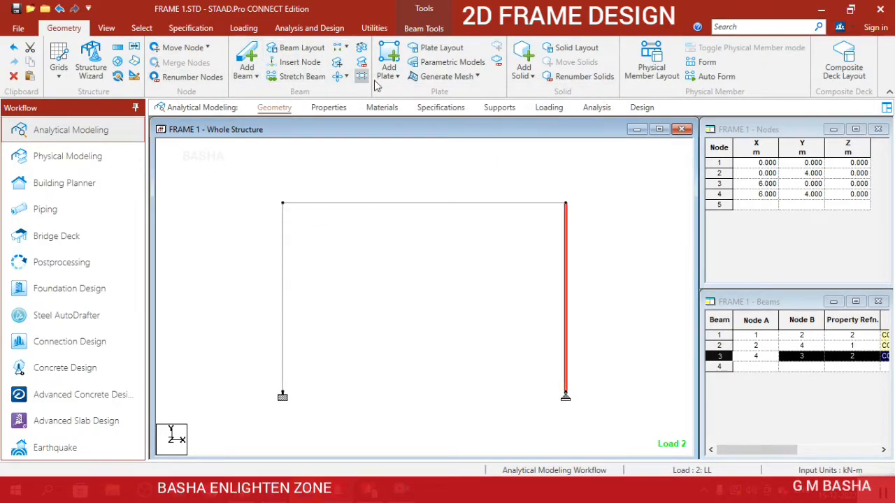
# Run the analysis again and finish it with the option to view the output file.
pyautogui.click(309, 28)
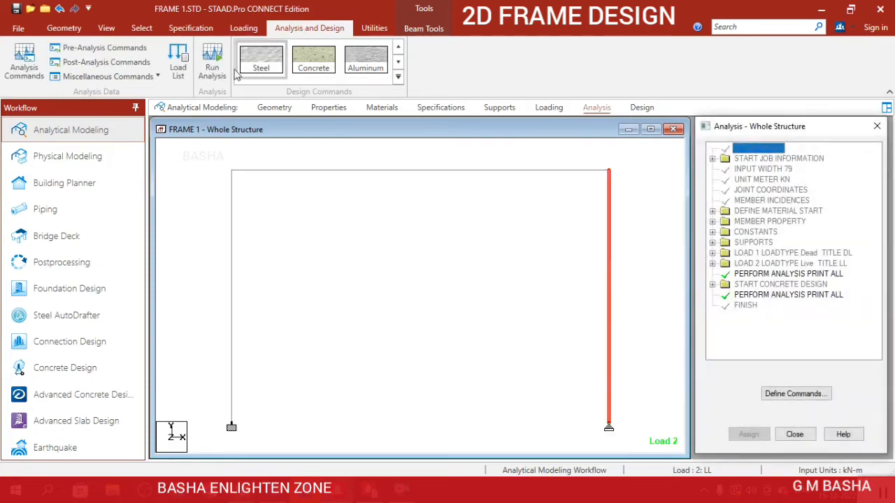
pyautogui.click(214, 70)
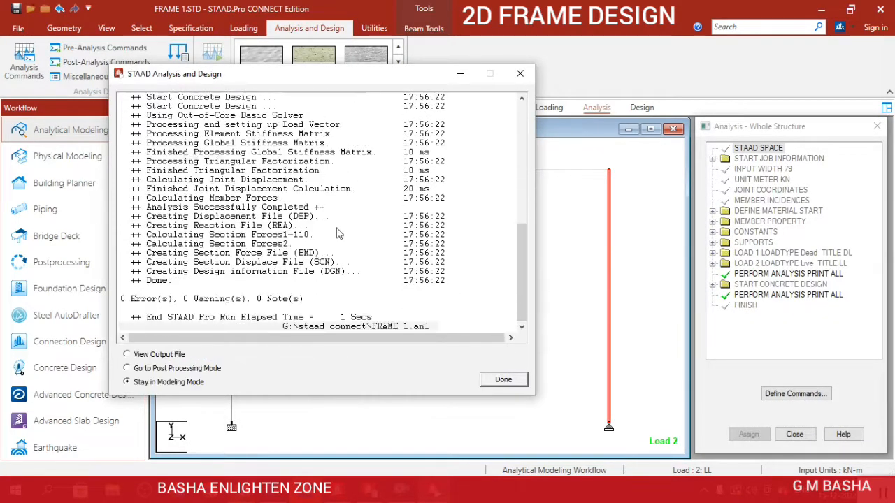
pyautogui.click(184, 355)
pyautogui.click(504, 379)
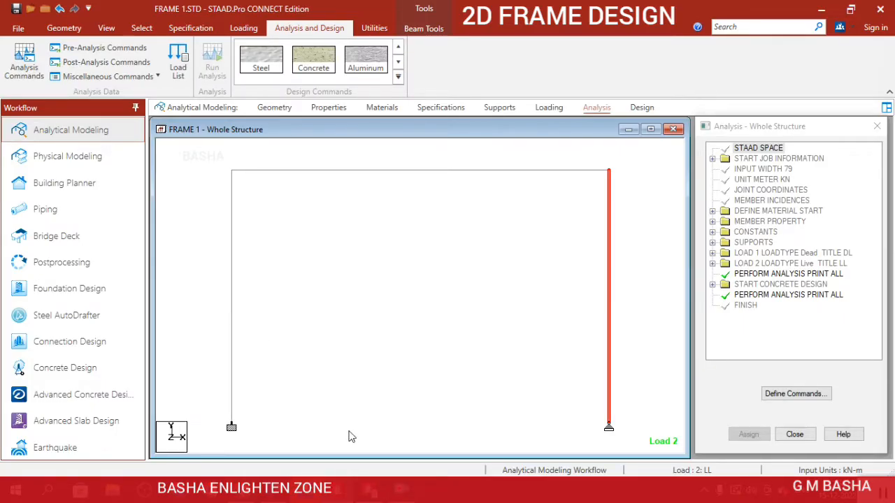
# Select the COLUMN entry in the contents of the FRAME 1.anl output and maximize the viewer.
pyautogui.scroll(-5, 427, 224)
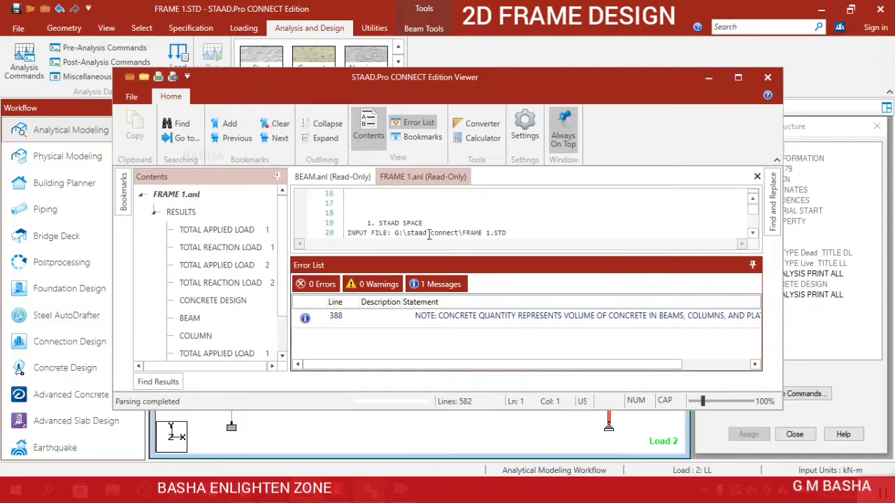
pyautogui.scroll(-1, 261, 250)
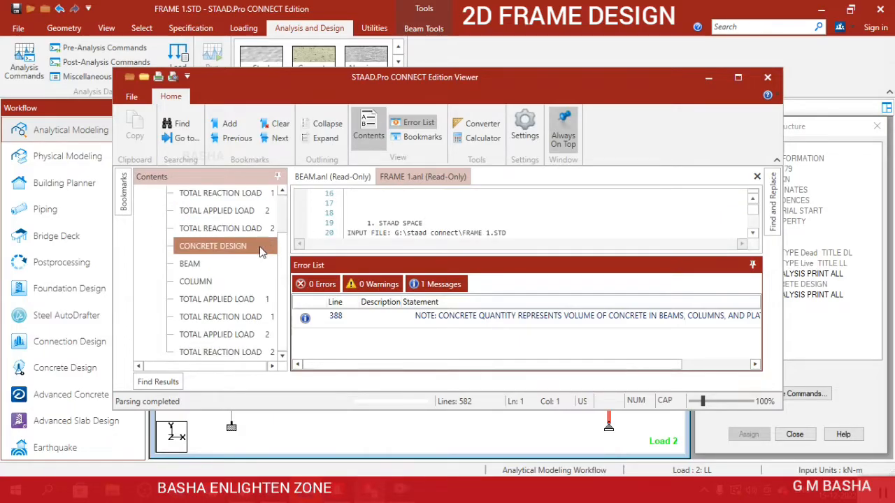
pyautogui.click(240, 283)
pyautogui.scroll(-4, 380, 228)
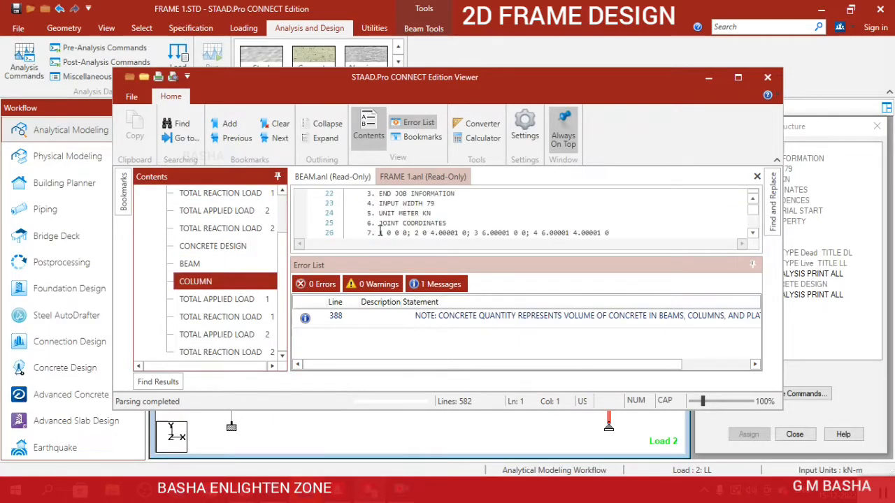
pyautogui.click(752, 232)
pyautogui.scroll(7, 594, 213)
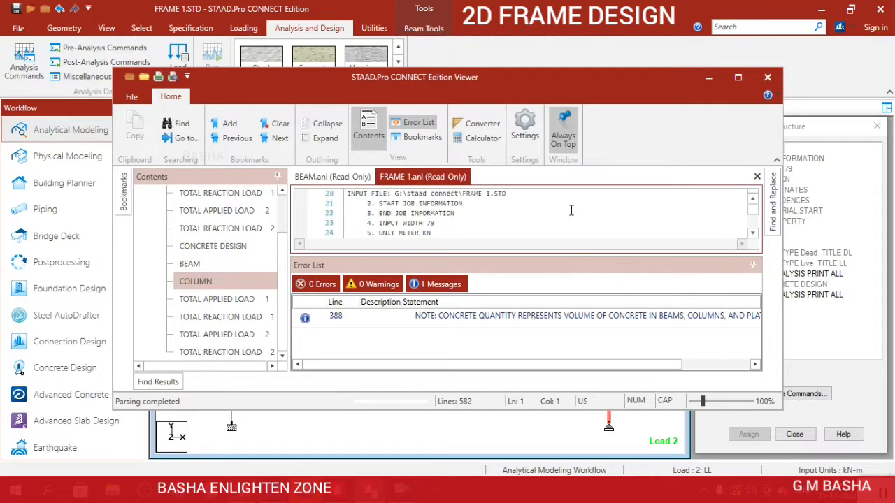
pyautogui.click(738, 79)
# Read through the output file's loading and joint load summaries down to the IS 456 design results of beam 2.
pyautogui.scroll(3, 515, 226)
pyautogui.scroll(-20, 515, 226)
pyautogui.scroll(-20, 505, 209)
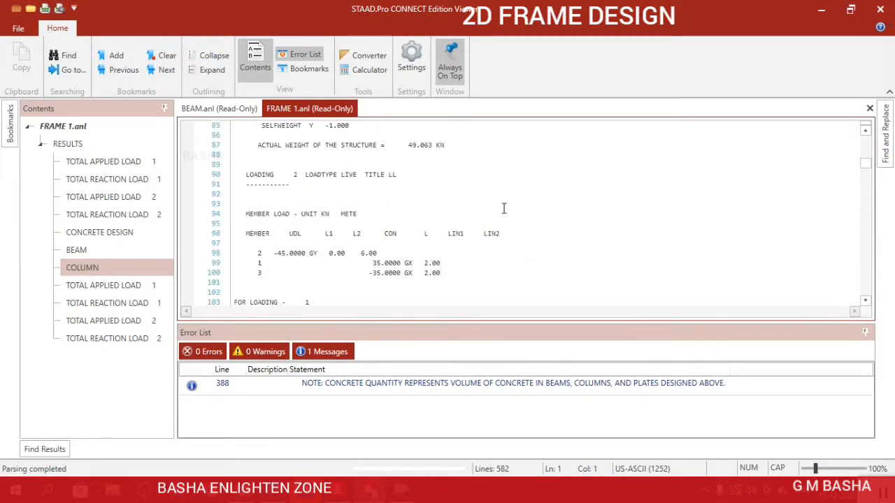
pyautogui.scroll(-20, 503, 208)
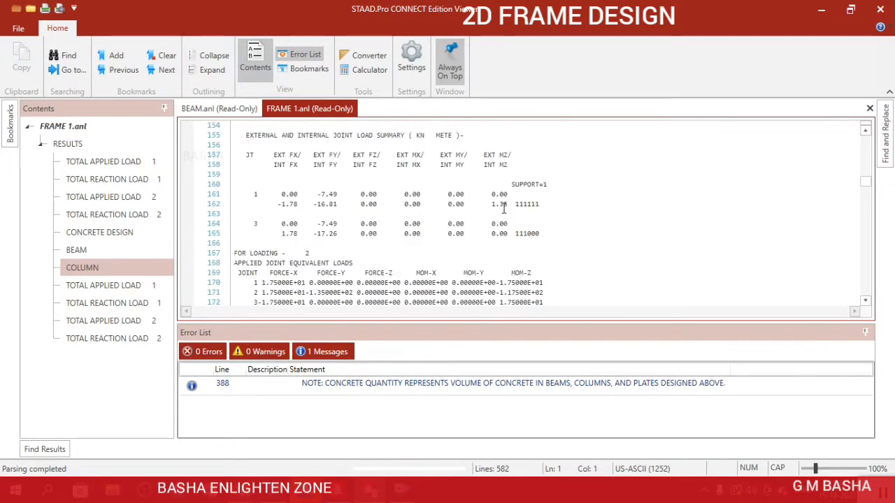
pyautogui.scroll(-10, 503, 208)
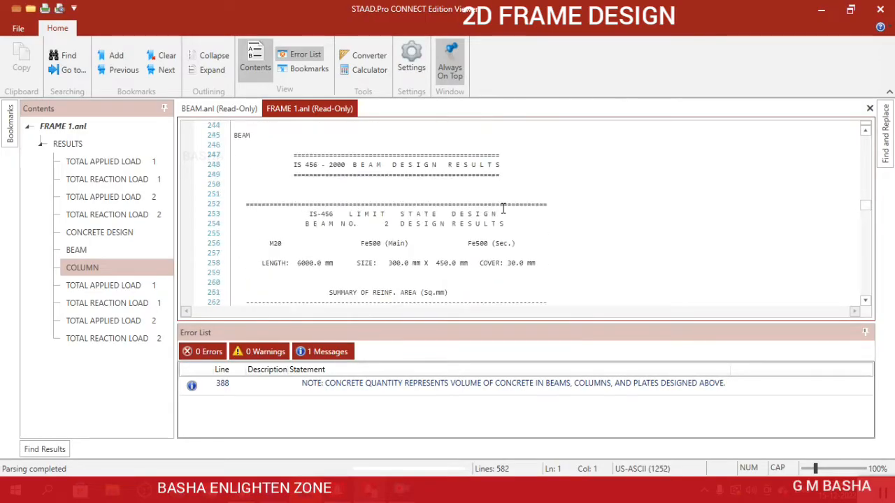
pyautogui.scroll(3, 451, 183)
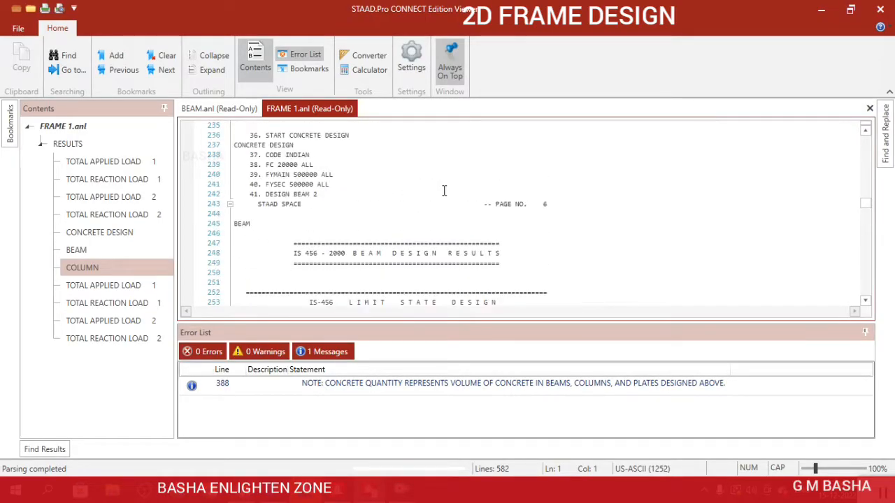
pyautogui.scroll(3, 294, 203)
pyautogui.scroll(-1, 301, 190)
pyautogui.scroll(-20, 302, 190)
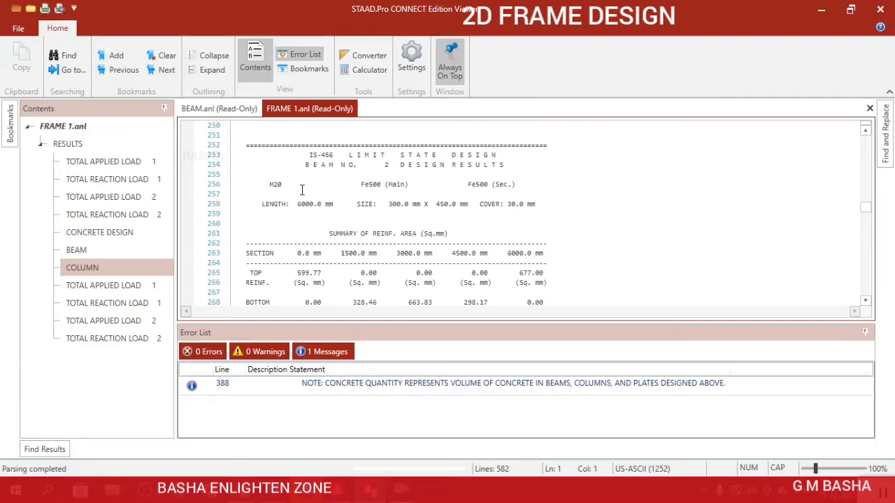
# Examine the IS 456 column design results, including main and tie reinforcement and section capacity of column 1.
pyautogui.scroll(4, 302, 191)
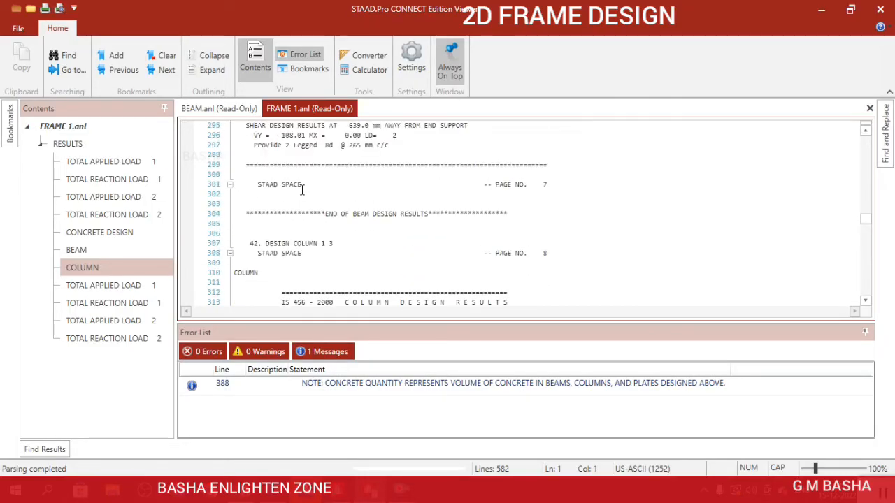
pyautogui.scroll(-3, 303, 192)
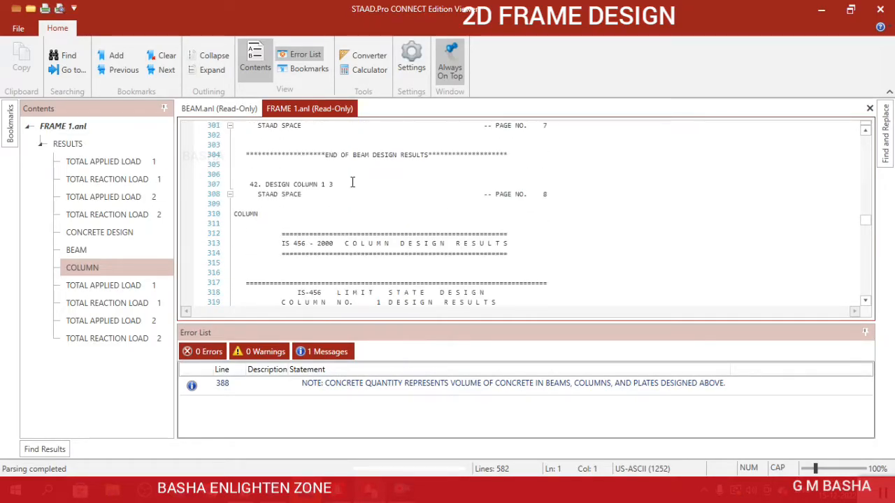
pyautogui.scroll(-7, 404, 223)
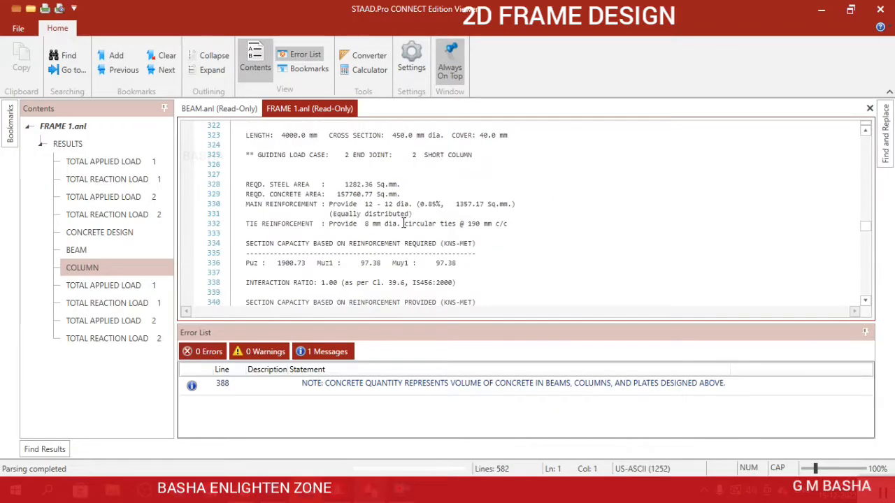
pyautogui.scroll(-3, 286, 223)
pyautogui.scroll(2, 285, 223)
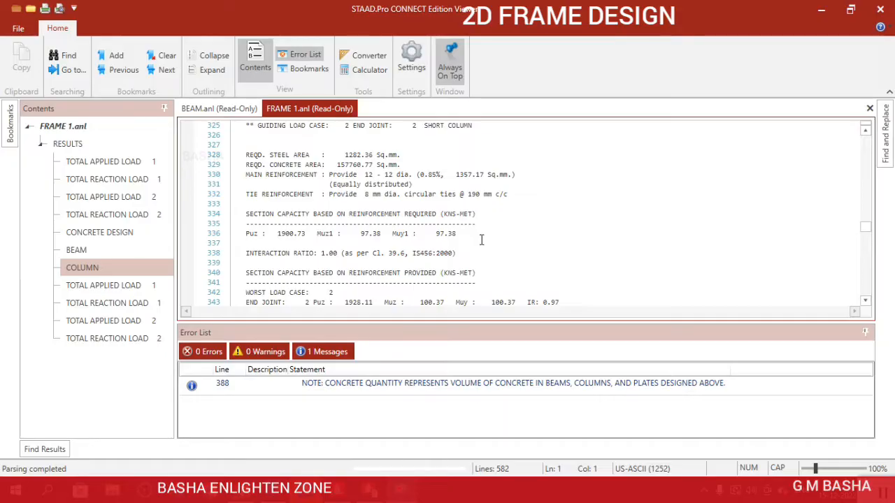
# Review the concrete take-off with its bar weights, switch back to the STAAD.Pro structure view and clear the member selection.
pyautogui.scroll(-8, 480, 240)
pyautogui.scroll(-8, 481, 240)
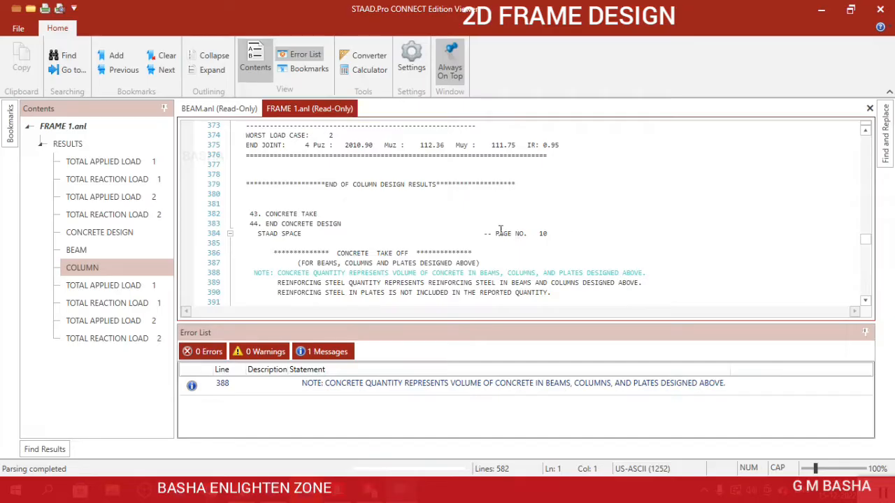
pyautogui.scroll(-5, 488, 175)
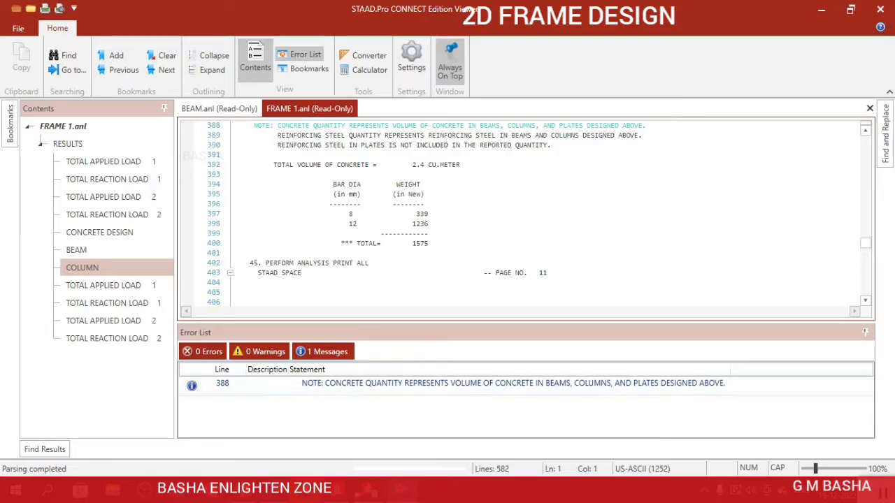
pyautogui.click(347, 492)
pyautogui.click(449, 369)
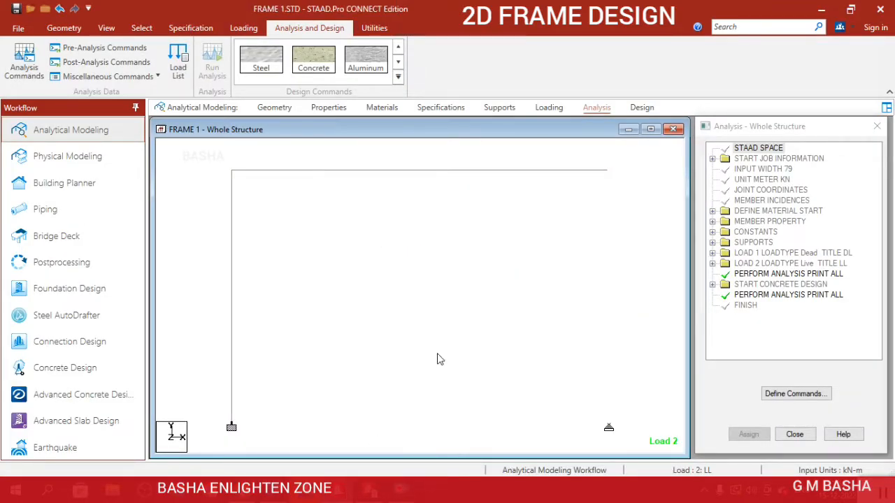